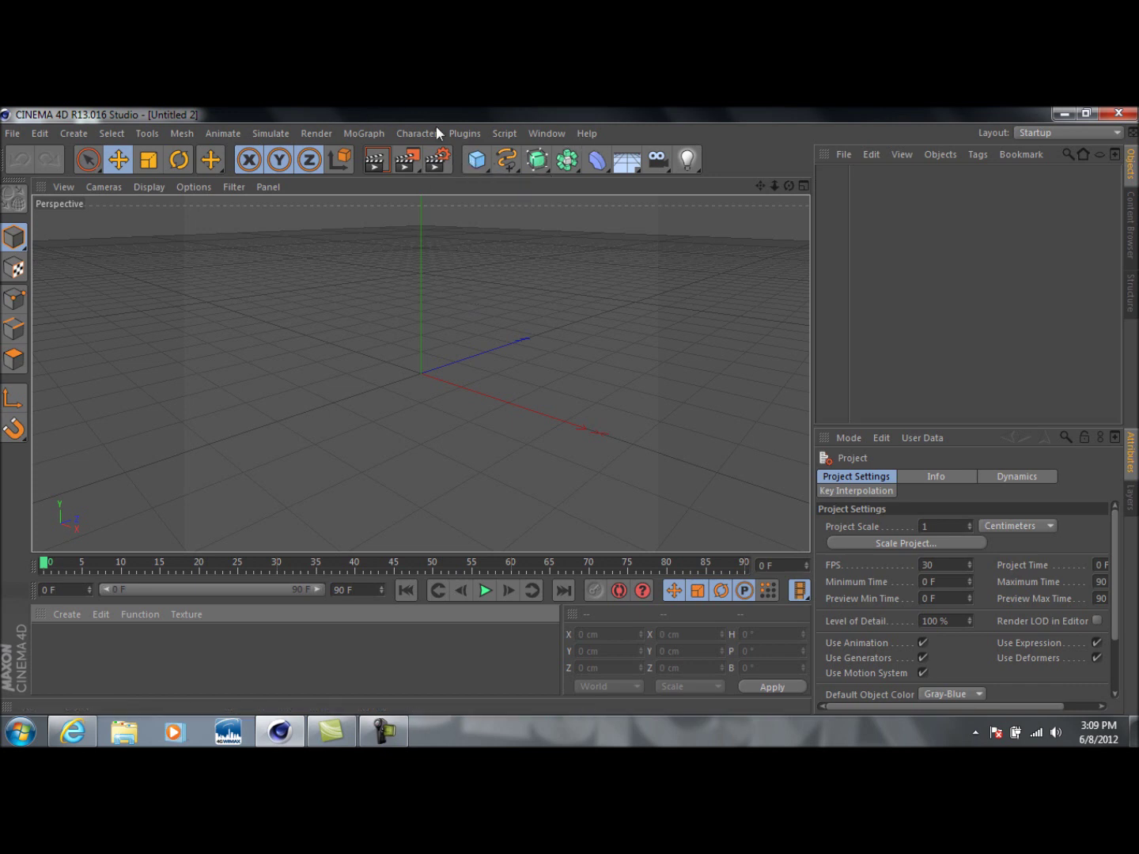
Set the render output size to 1280×720 with the frame range set to All Frames
{"action": "left_click", "coordinate": [436, 161]}
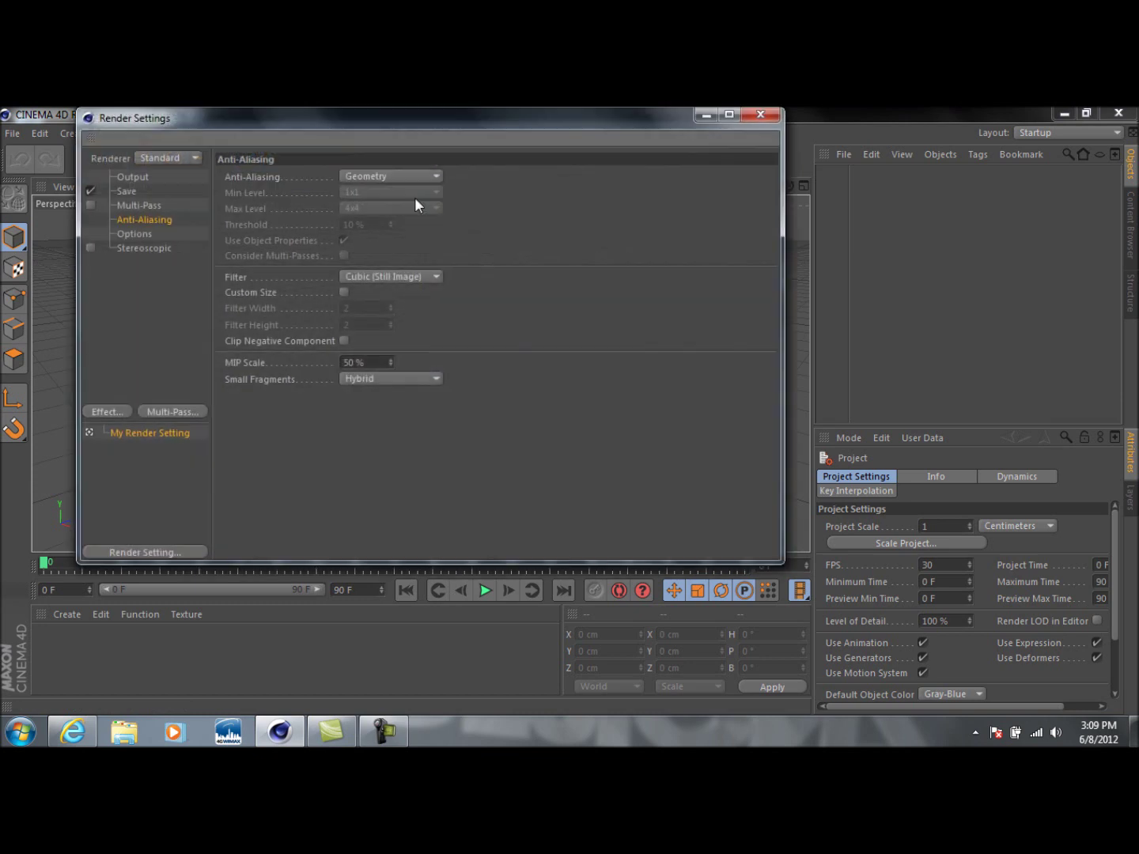
{"action": "left_click", "coordinate": [126, 192]}
{"action": "left_click", "coordinate": [135, 178]}
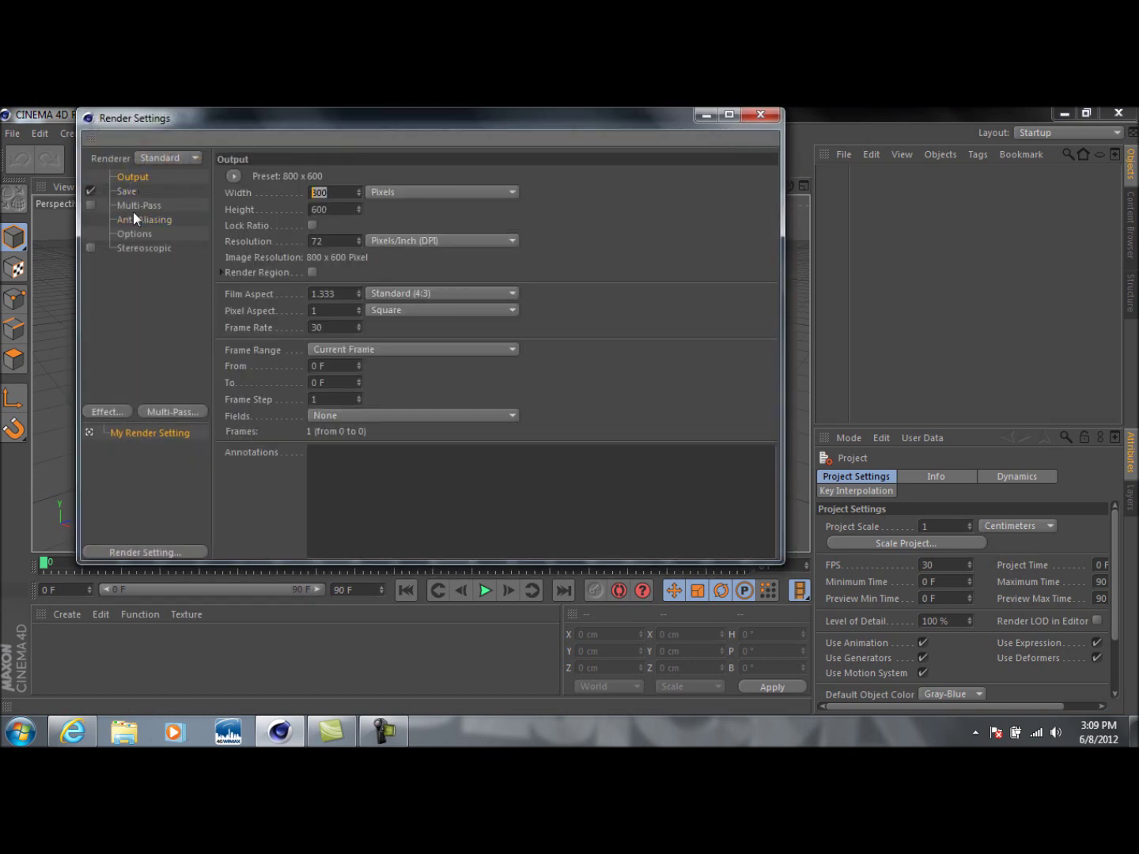
{"action": "type", "text": "1280"}
{"action": "key", "text": "Tab"}
{"action": "type", "text": "720"}
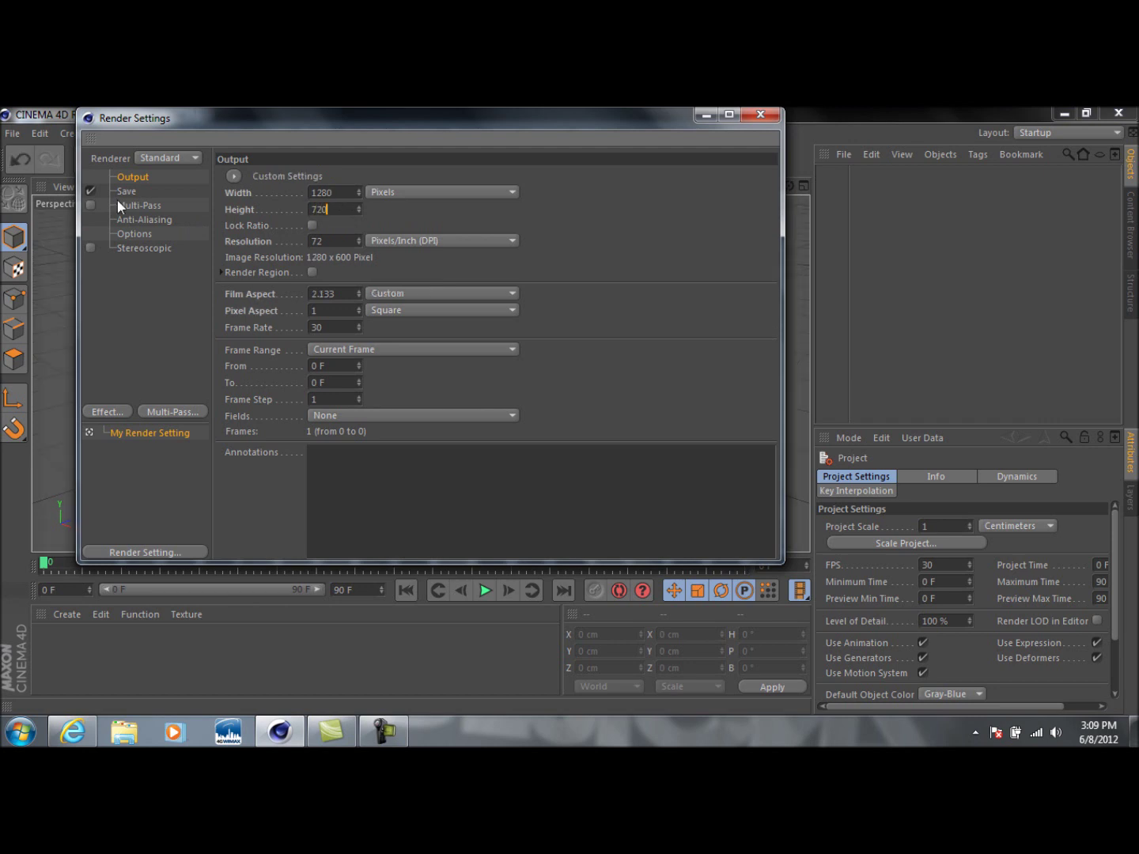
{"action": "left_click", "coordinate": [352, 352]}
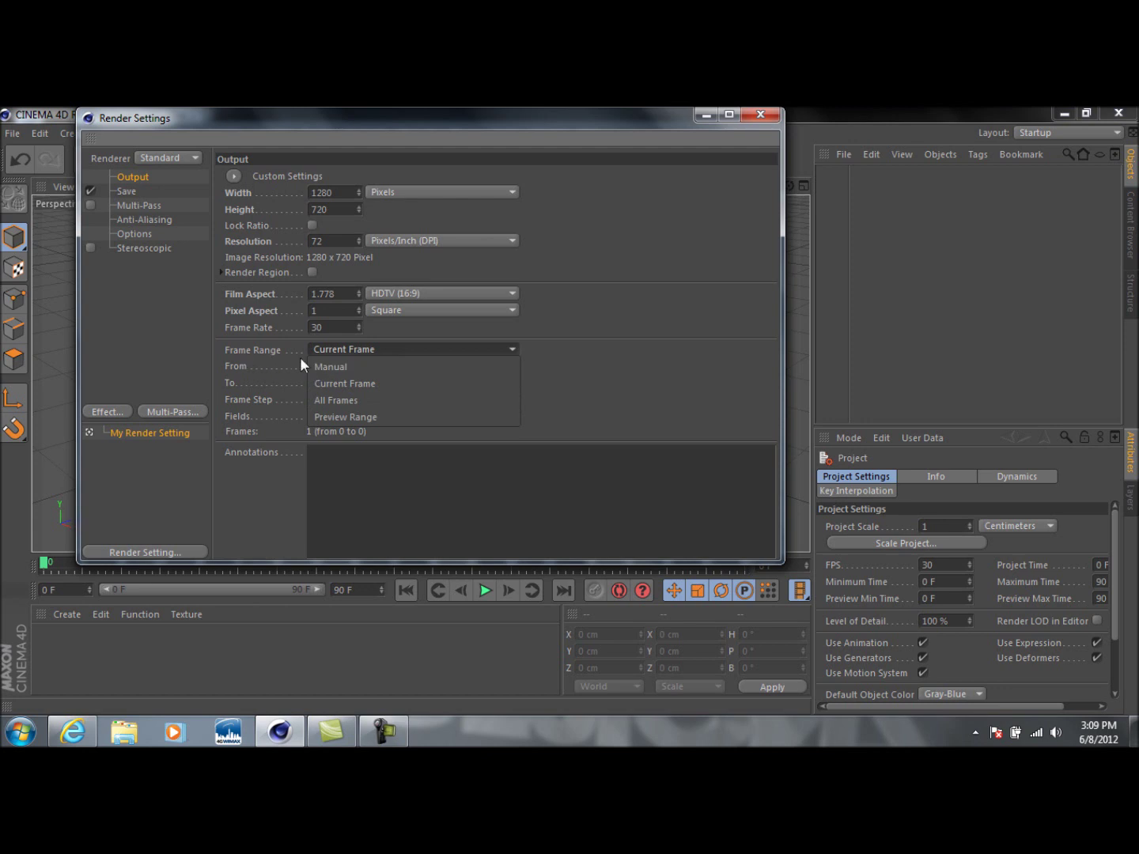
{"action": "left_click", "coordinate": [349, 402]}
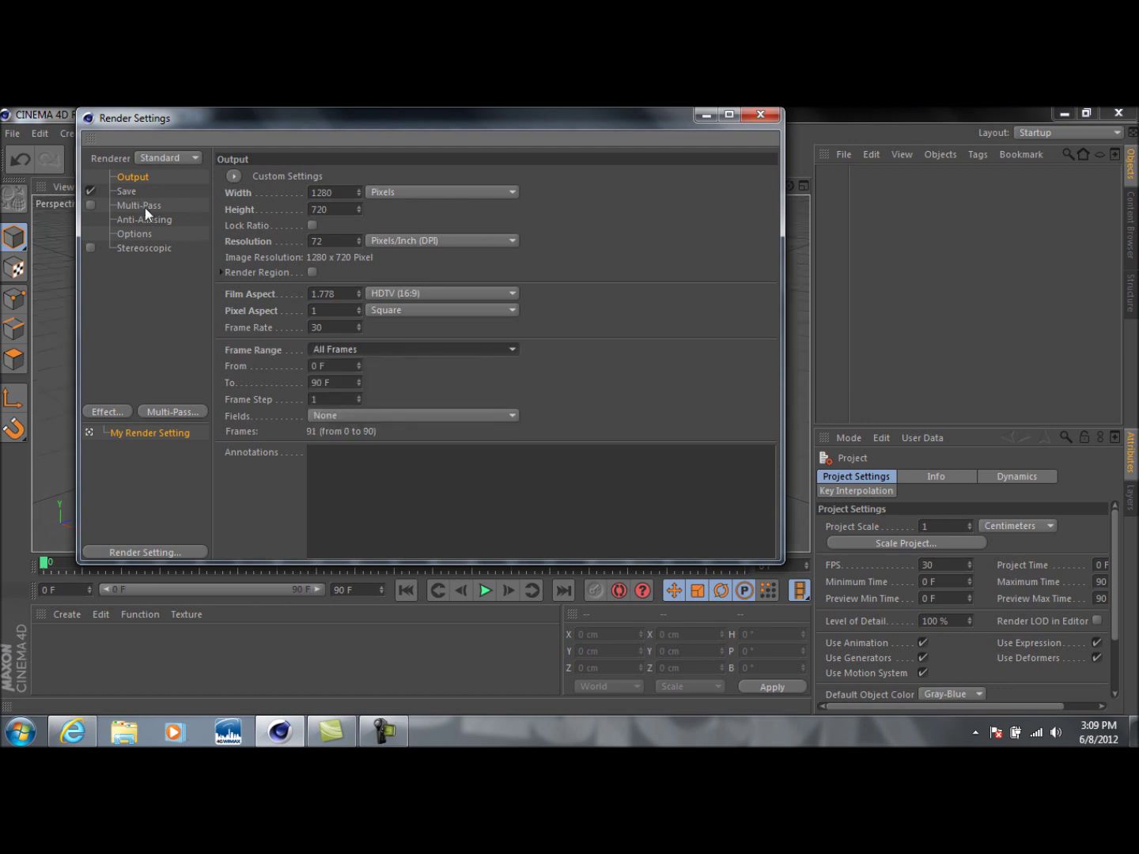
{"action": "left_click", "coordinate": [128, 192]}
{"action": "left_click", "coordinate": [132, 177]}
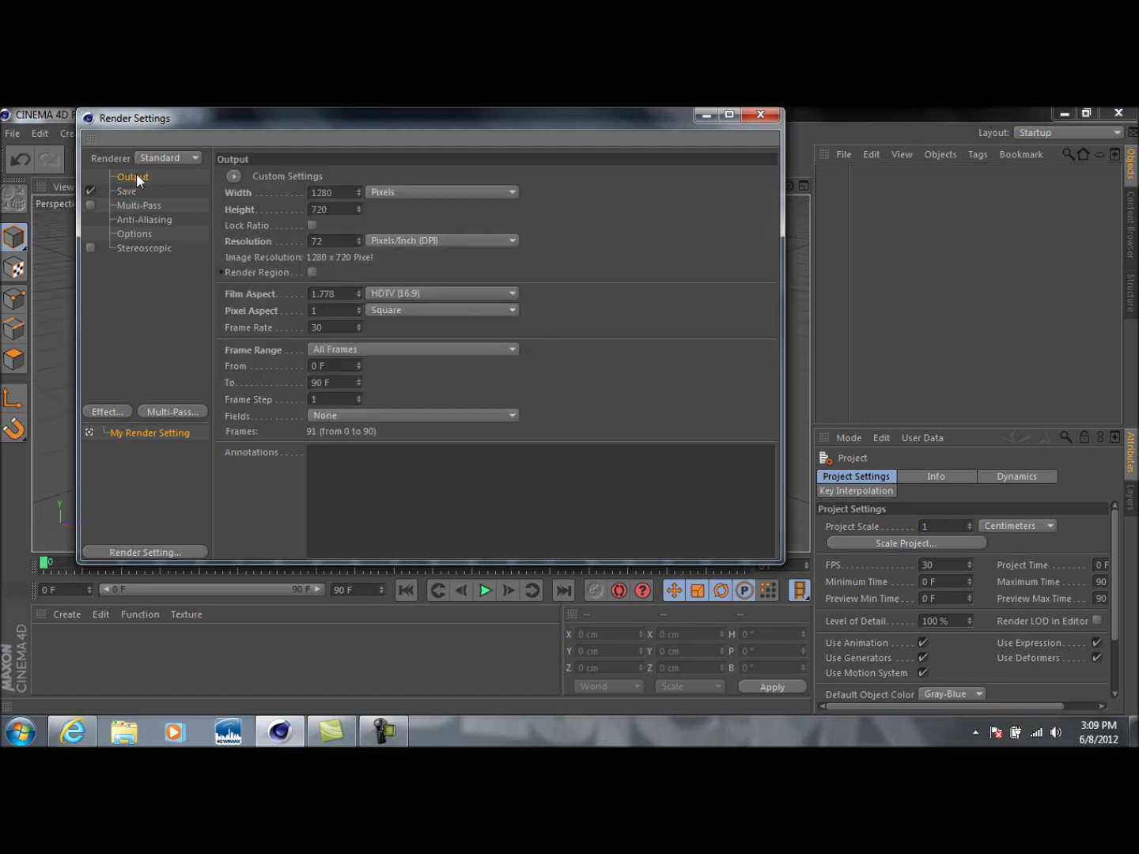
{"action": "left_click", "coordinate": [342, 195]}
Choose AVI Movie as the render's save format
{"action": "left_click", "coordinate": [125, 194]}
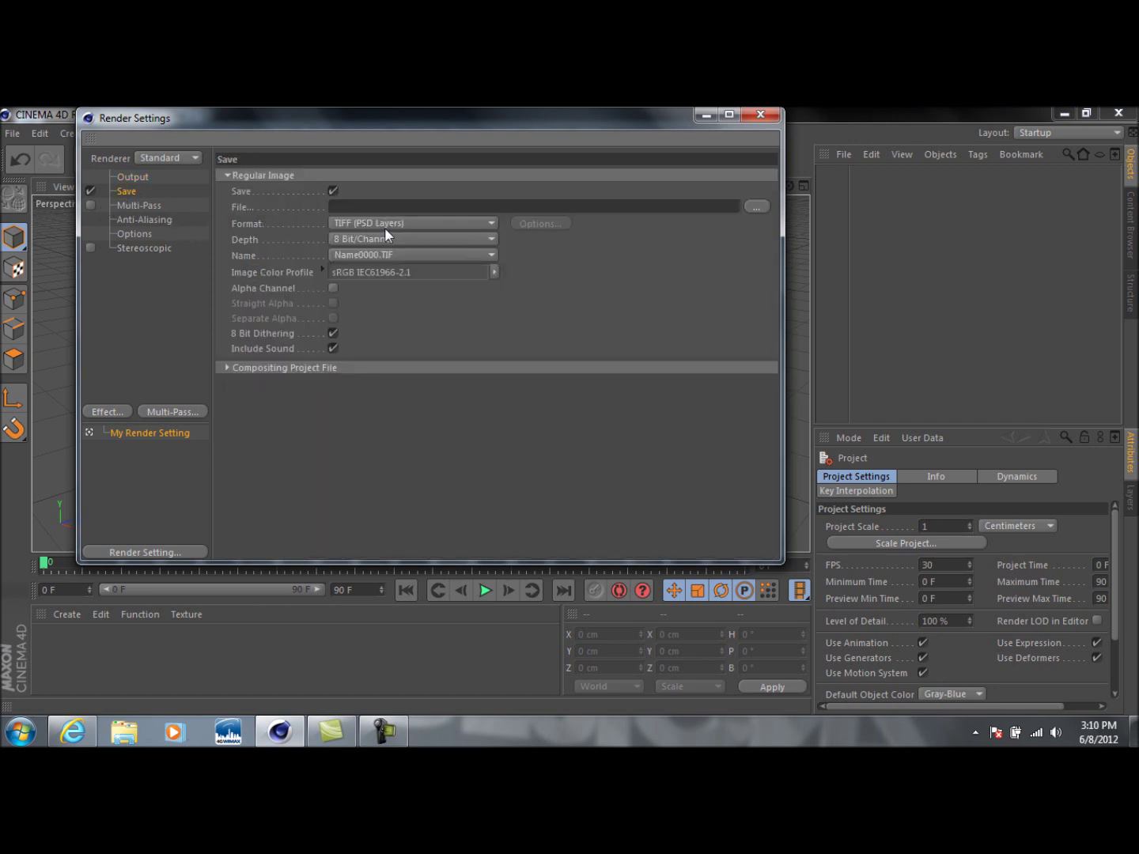
{"action": "left_click", "coordinate": [489, 224]}
{"action": "left_click", "coordinate": [404, 513]}
{"action": "left_click", "coordinate": [423, 224]}
{"action": "left_click", "coordinate": [425, 226]}
Set anti-aliasing to Best with a maximum level of 8x8 and close Render Settings
{"action": "left_click", "coordinate": [150, 206]}
{"action": "left_click", "coordinate": [158, 220]}
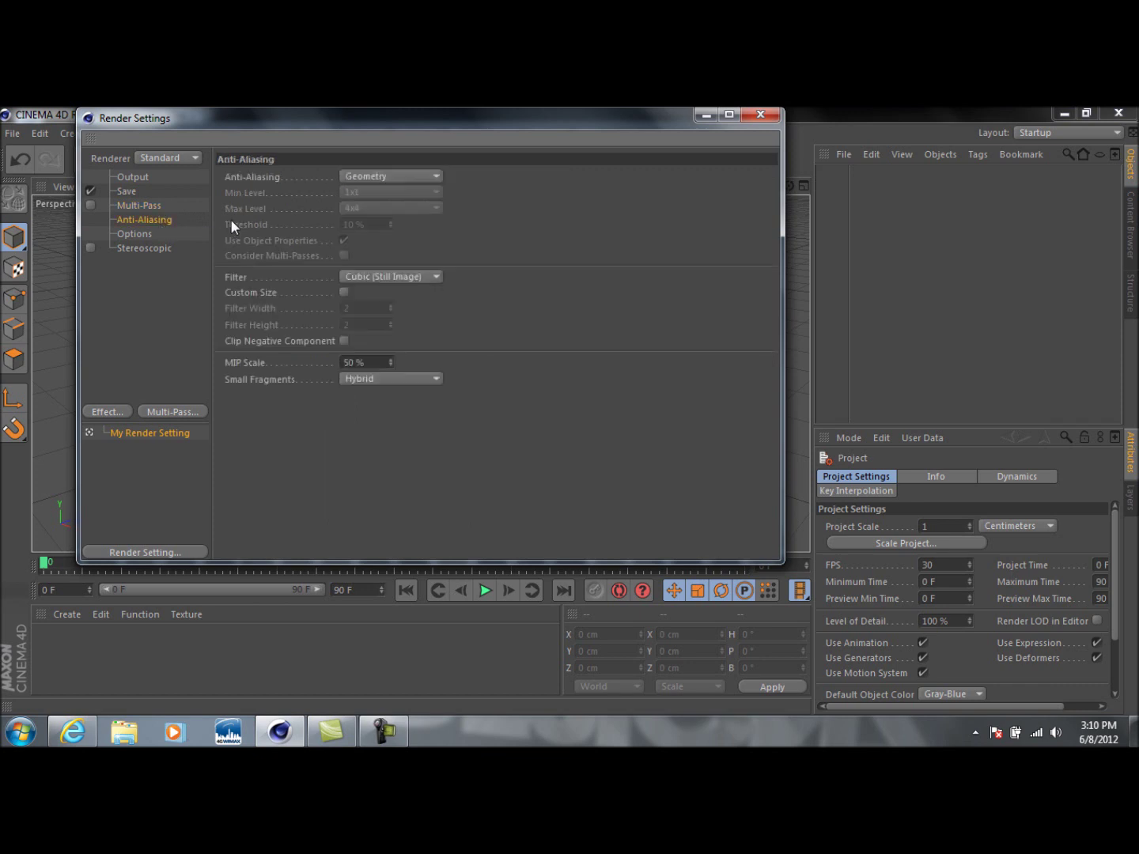
{"action": "left_click", "coordinate": [404, 180]}
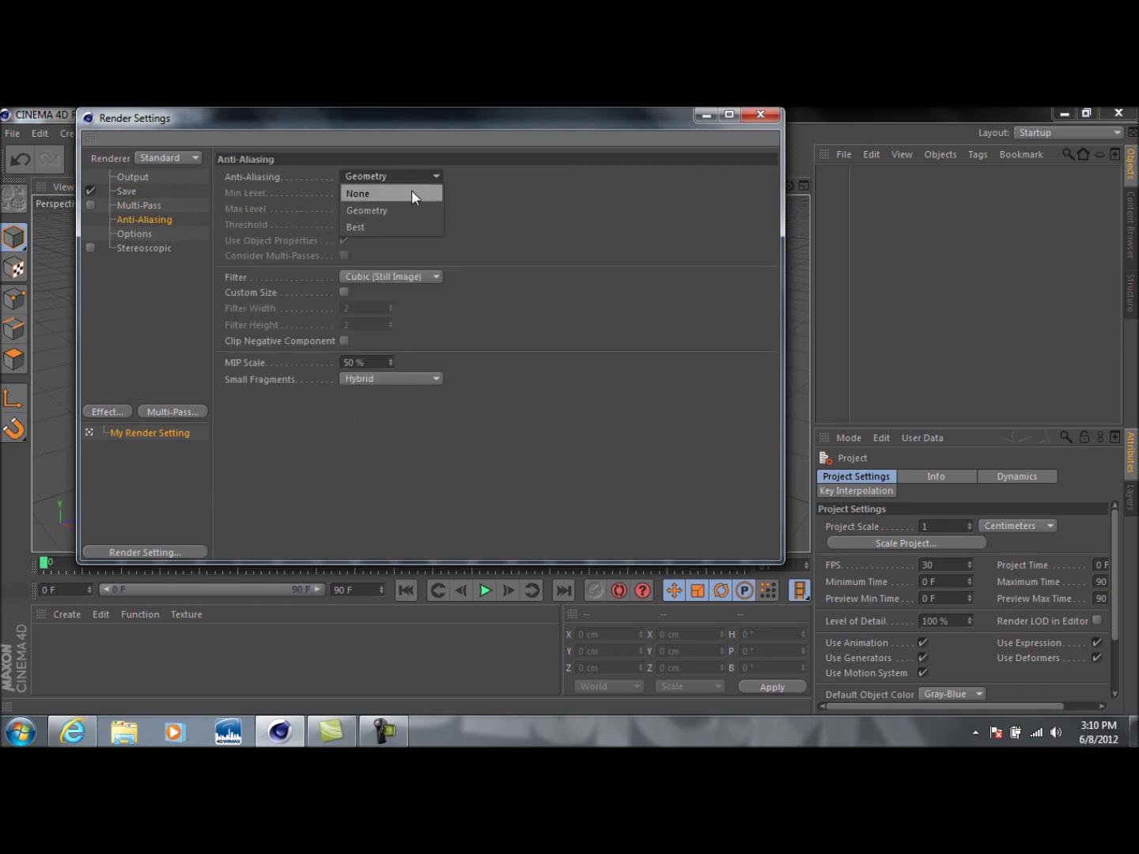
{"action": "left_click", "coordinate": [377, 227]}
{"action": "left_click", "coordinate": [388, 209]}
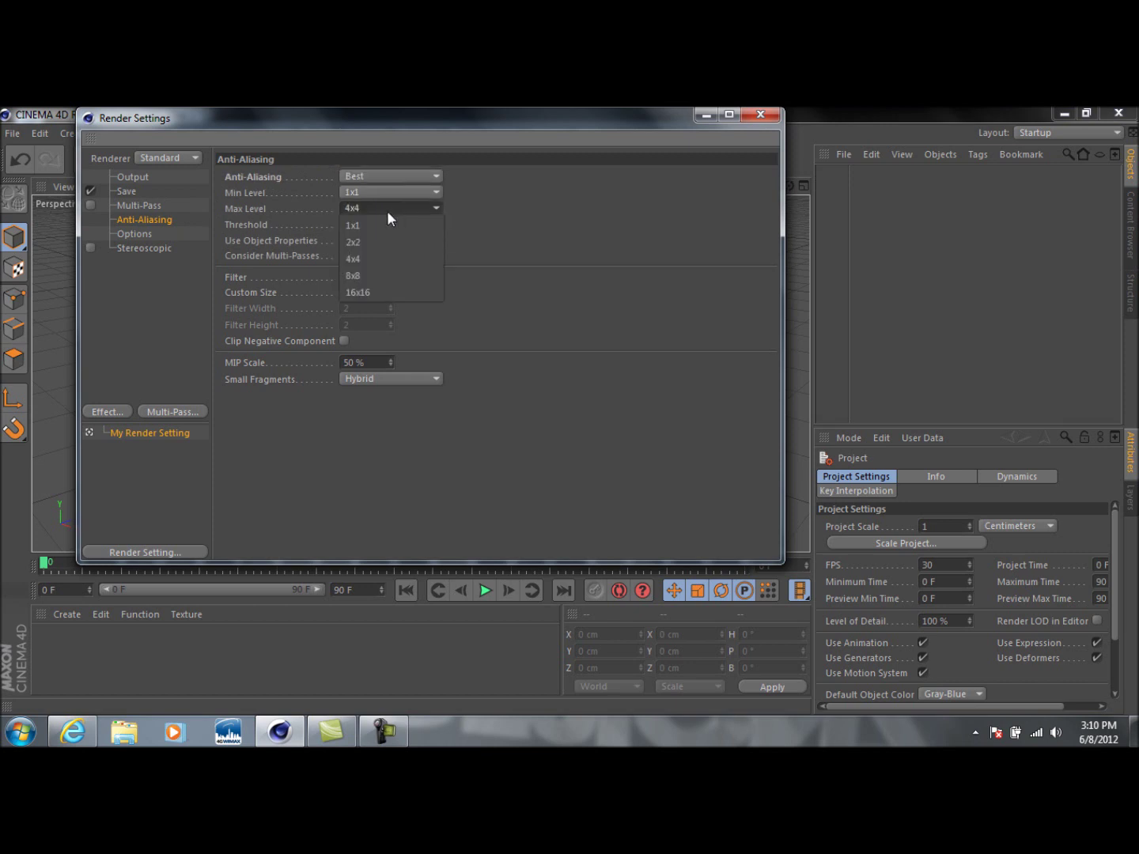
{"action": "left_click", "coordinate": [369, 275]}
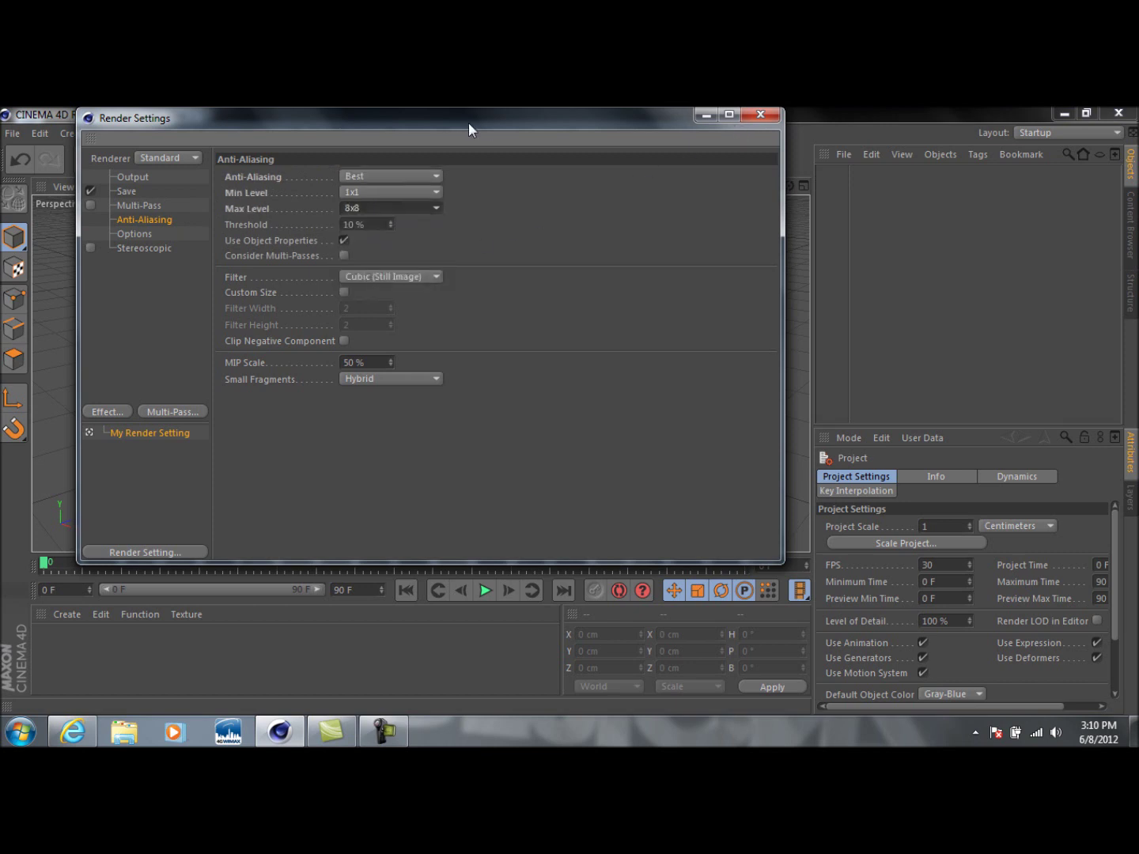
{"action": "left_click", "coordinate": [409, 211]}
{"action": "left_click", "coordinate": [769, 117]}
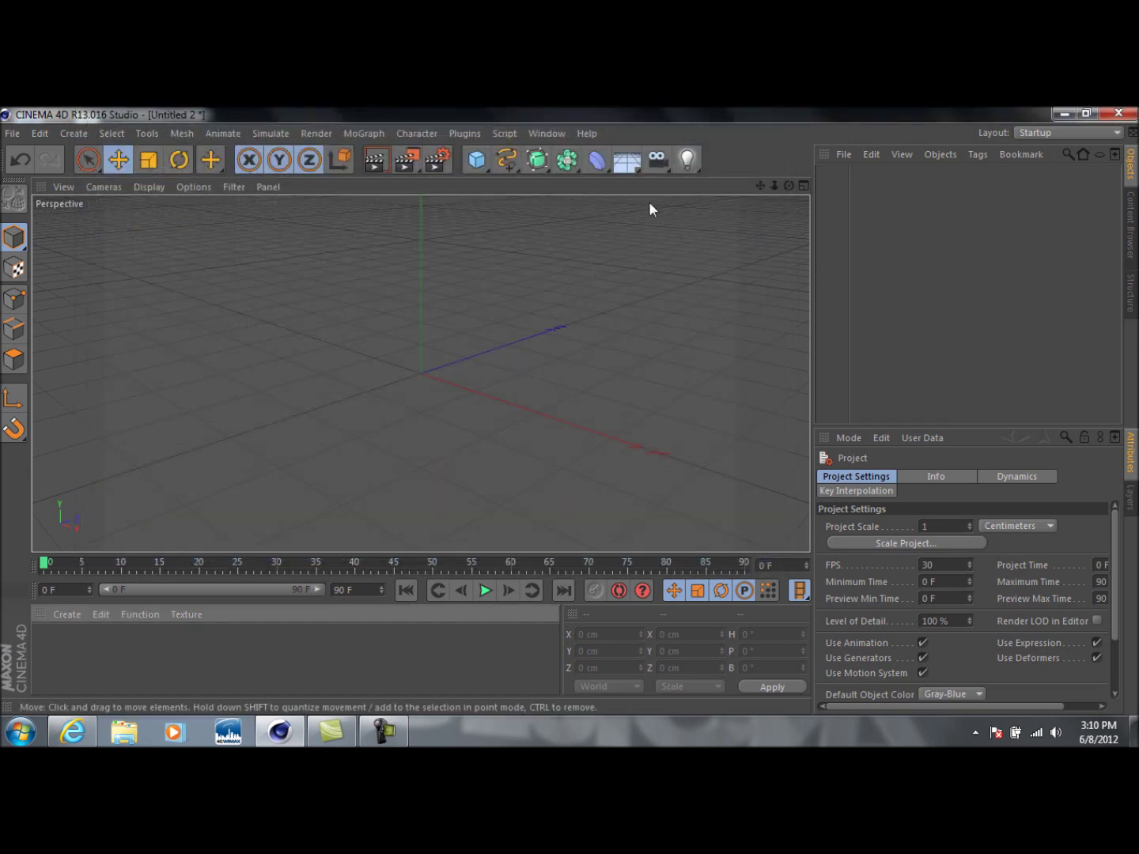
Add a Floor object to the scene
{"action": "left_click", "coordinate": [626, 162]}
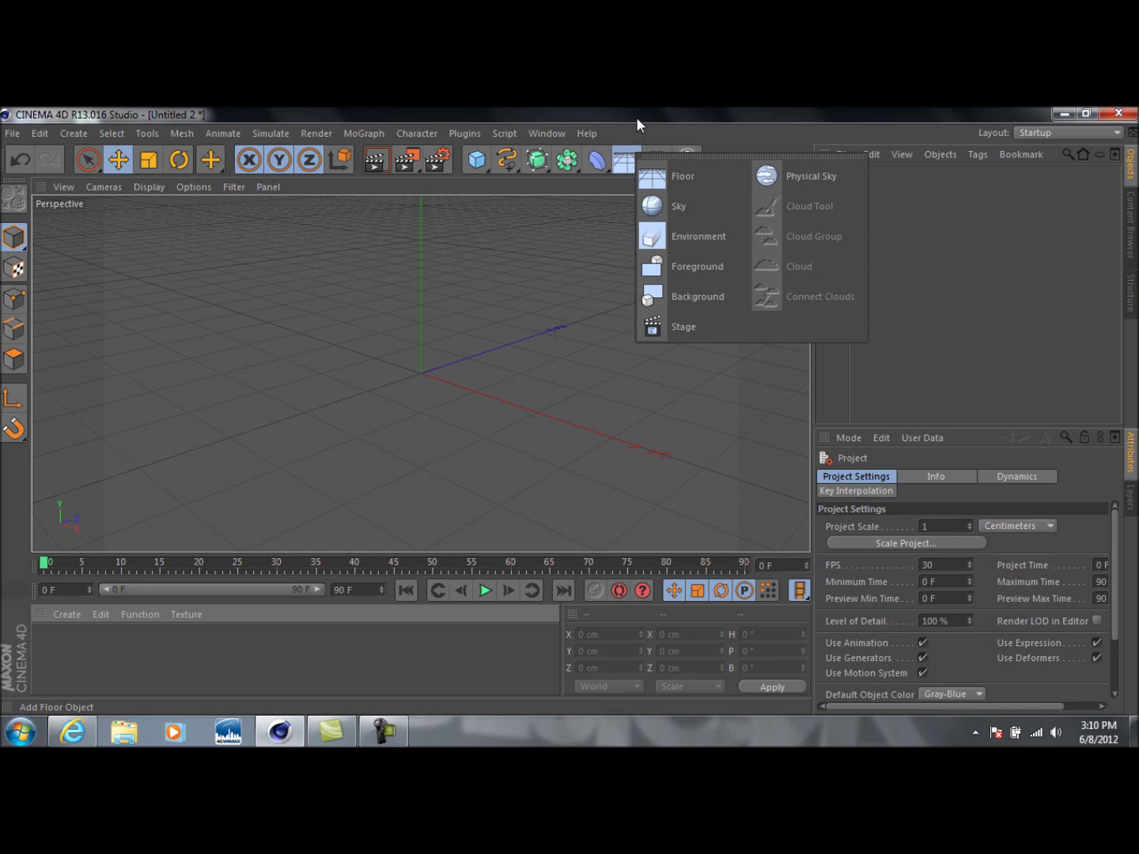
{"action": "left_click", "coordinate": [636, 117]}
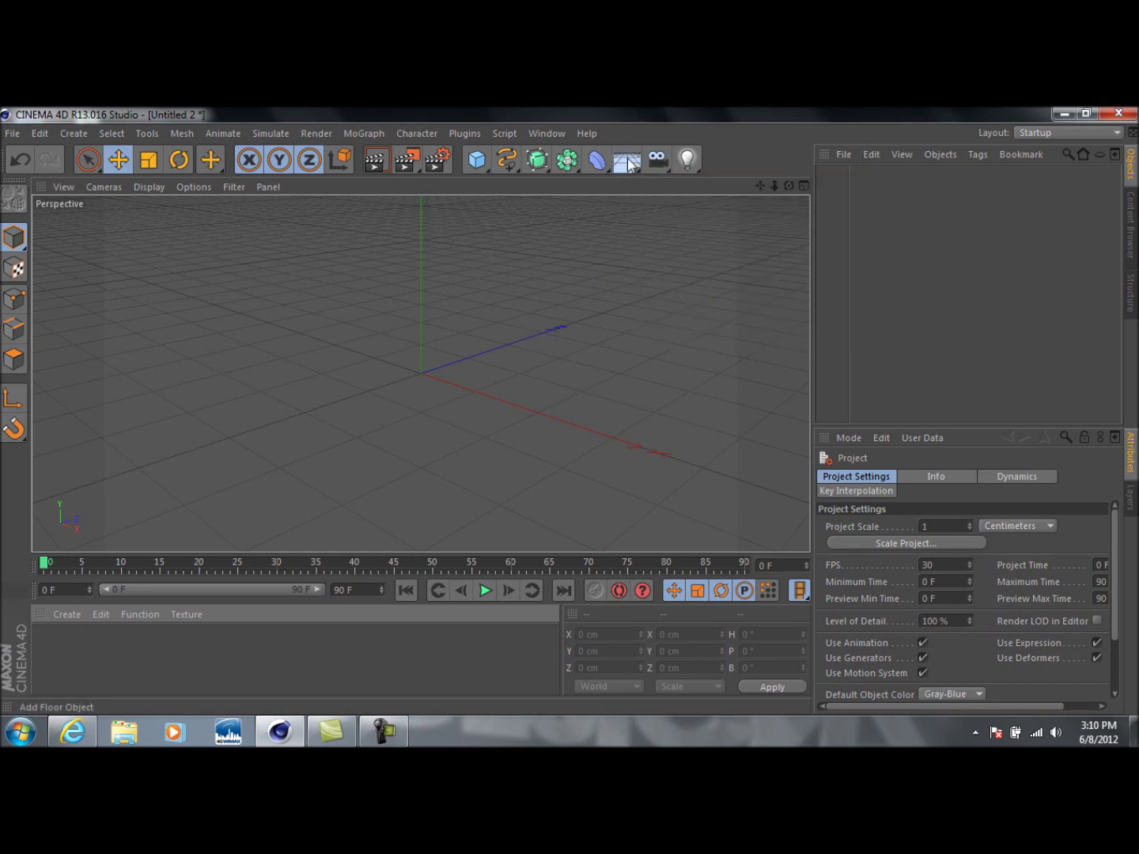
{"action": "left_click_drag", "start_coordinate": [629, 165], "coordinate": [684, 184]}
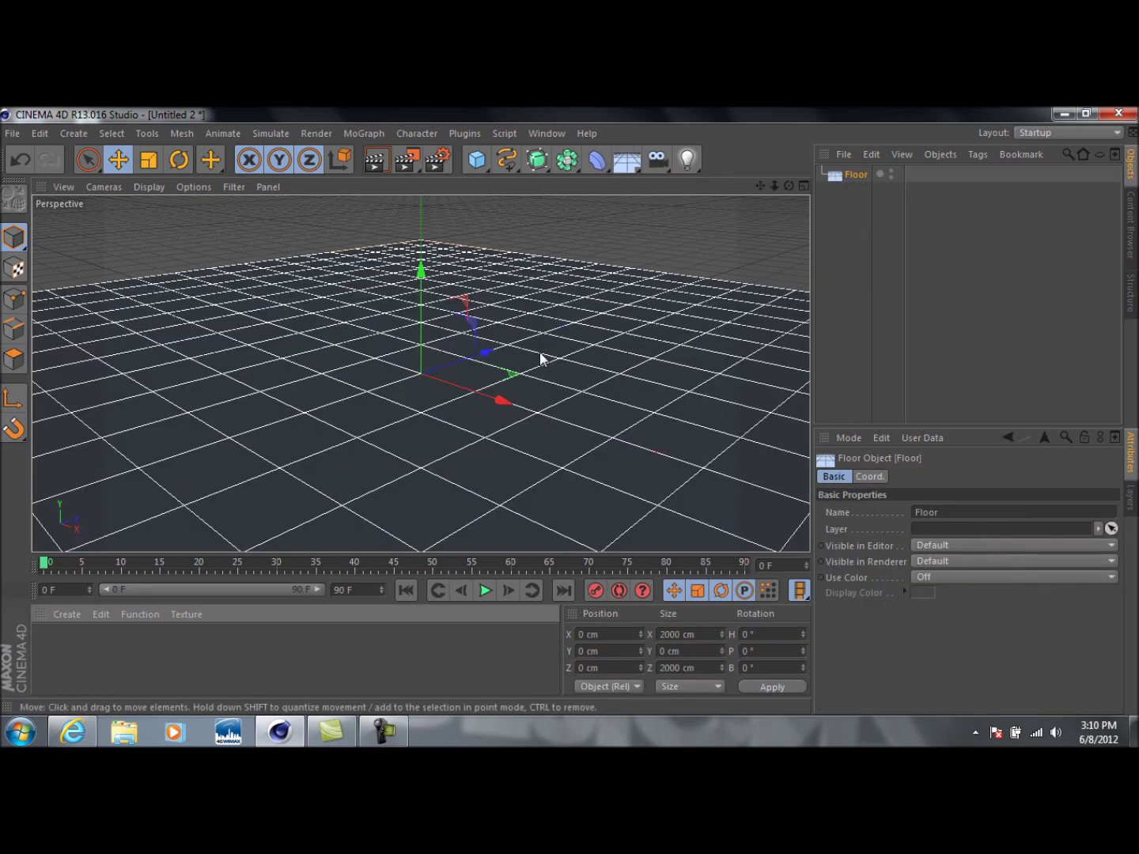
Drop the Wood_floor image onto the floor without copying it into the project folder
{"action": "left_click", "coordinate": [1086, 113]}
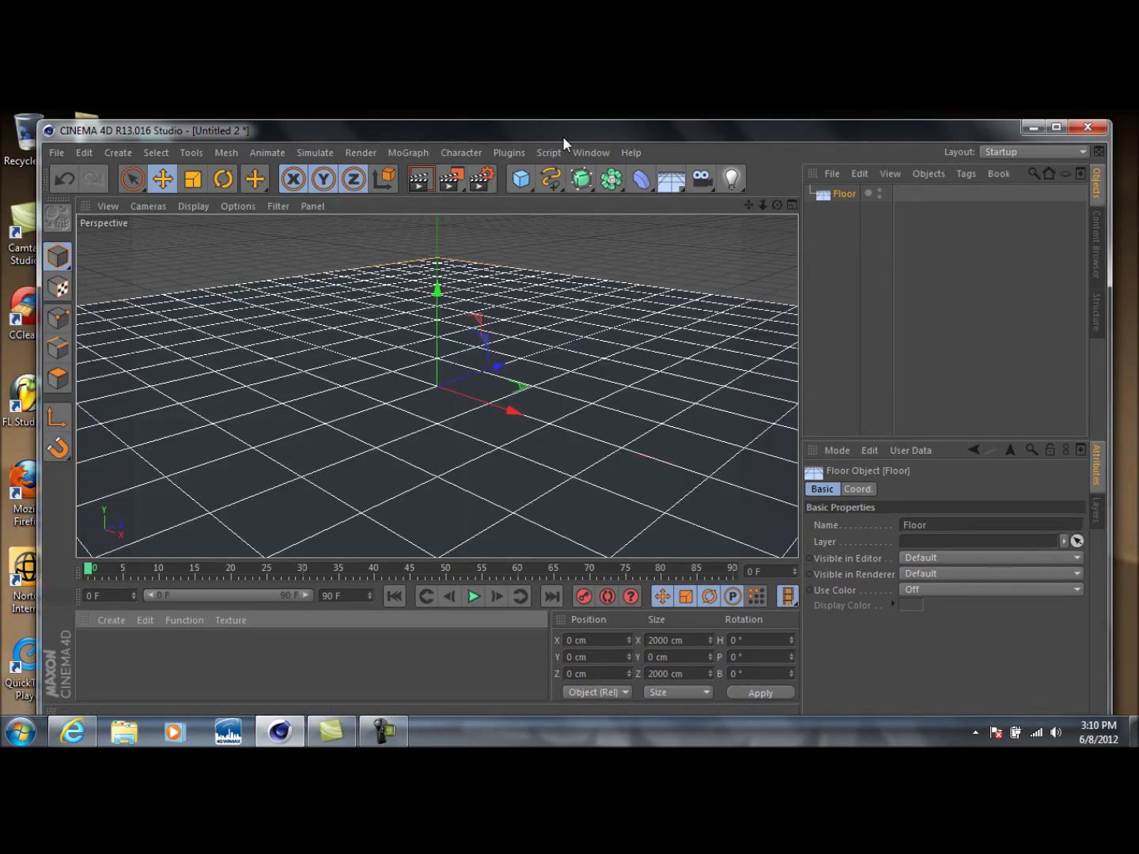
{"action": "left_click_drag", "start_coordinate": [563, 136], "coordinate": [647, 128]}
{"action": "left_click_drag", "start_coordinate": [91, 226], "coordinate": [382, 371]}
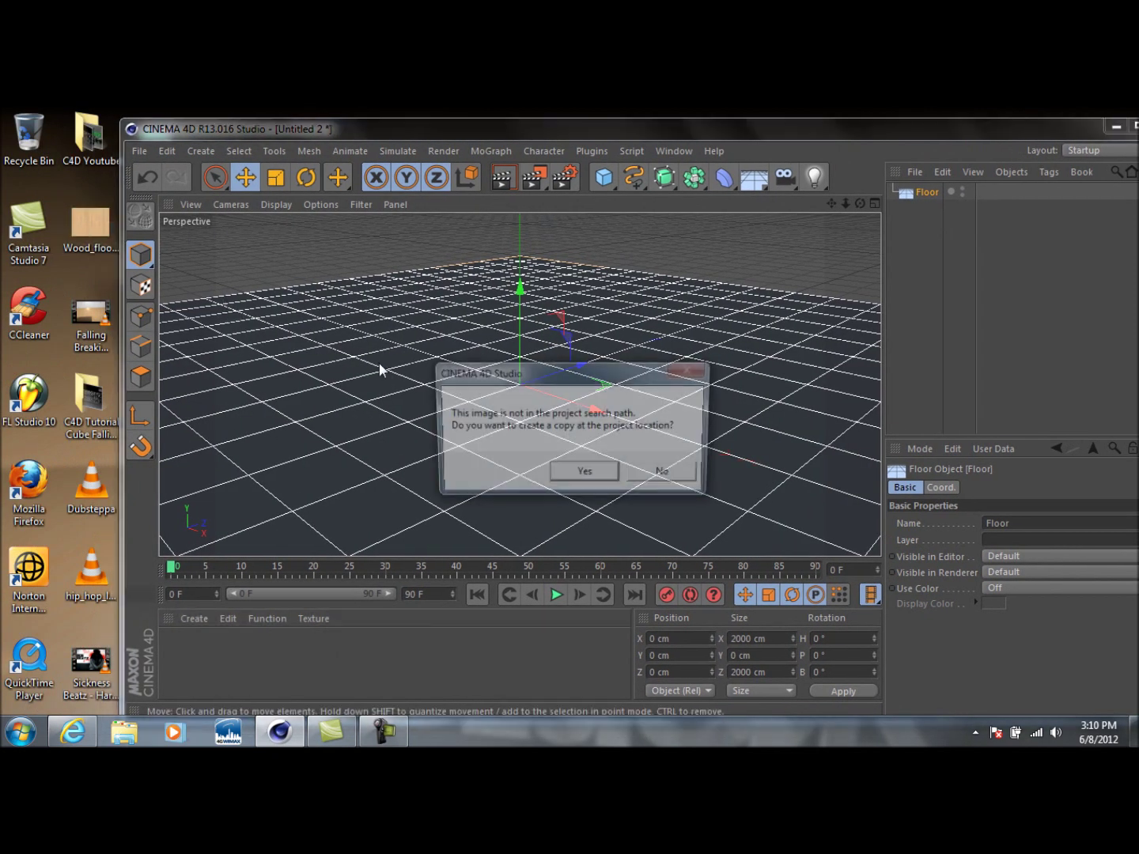
{"action": "left_click", "coordinate": [650, 473]}
{"action": "left_click", "coordinate": [1135, 128]}
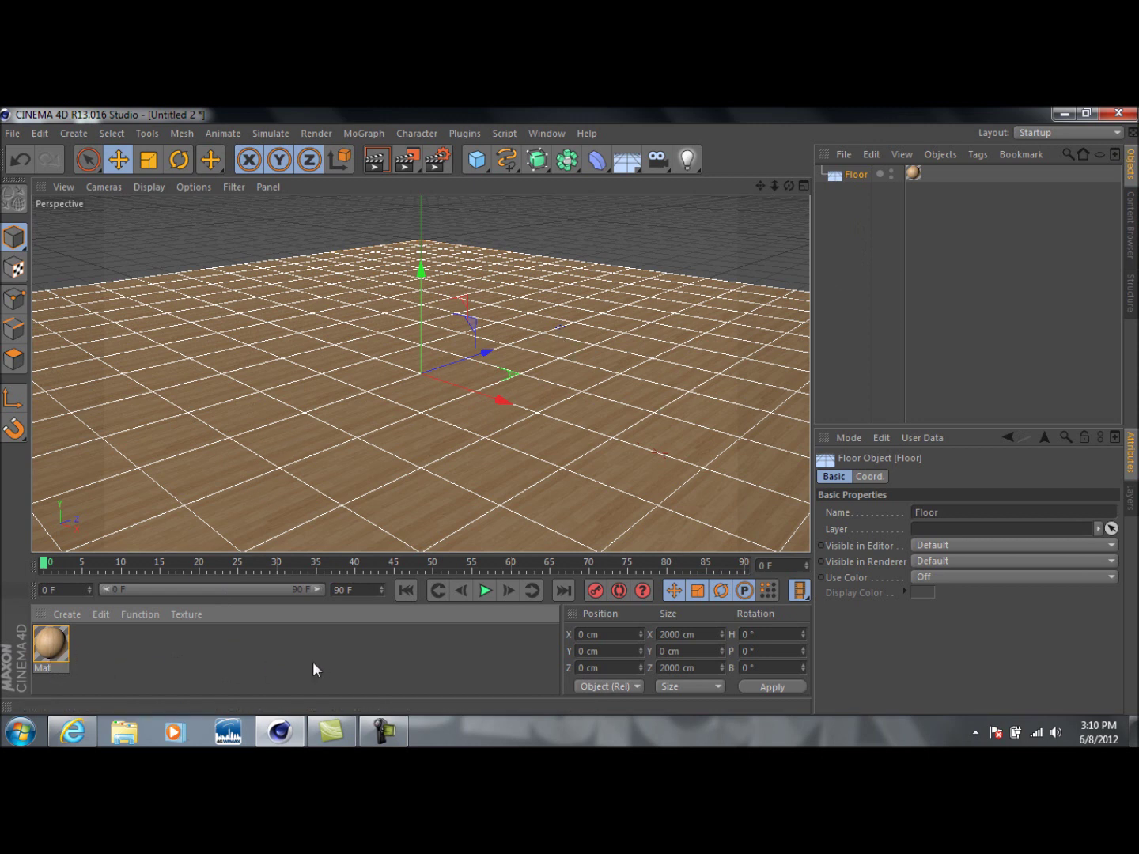
Enable reflection on the wood material Mat, textured with the Wood_floor_by_gnrbishop image
{"action": "double_click", "coordinate": [62, 655]}
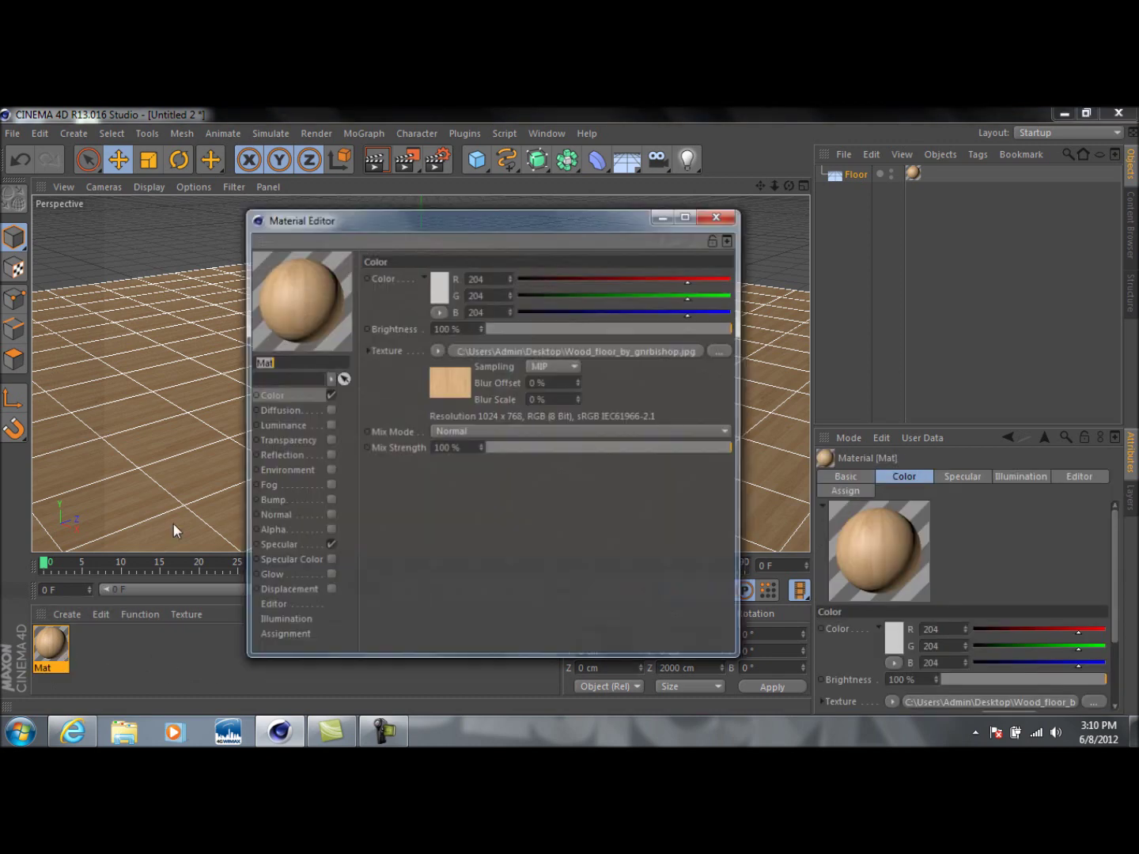
{"action": "left_click", "coordinate": [330, 456]}
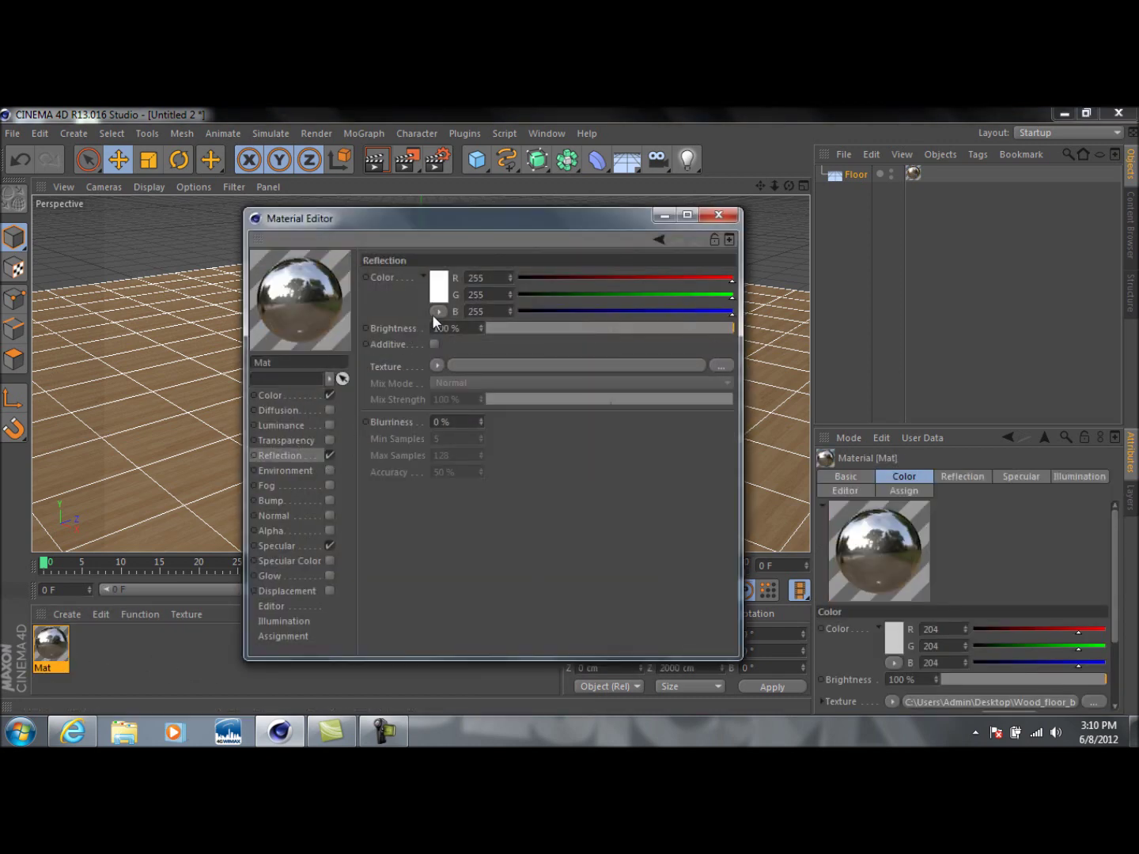
{"action": "left_click", "coordinate": [721, 365]}
{"action": "scroll", "coordinate": [802, 396], "scroll_direction": "down", "scroll_amount": 10}
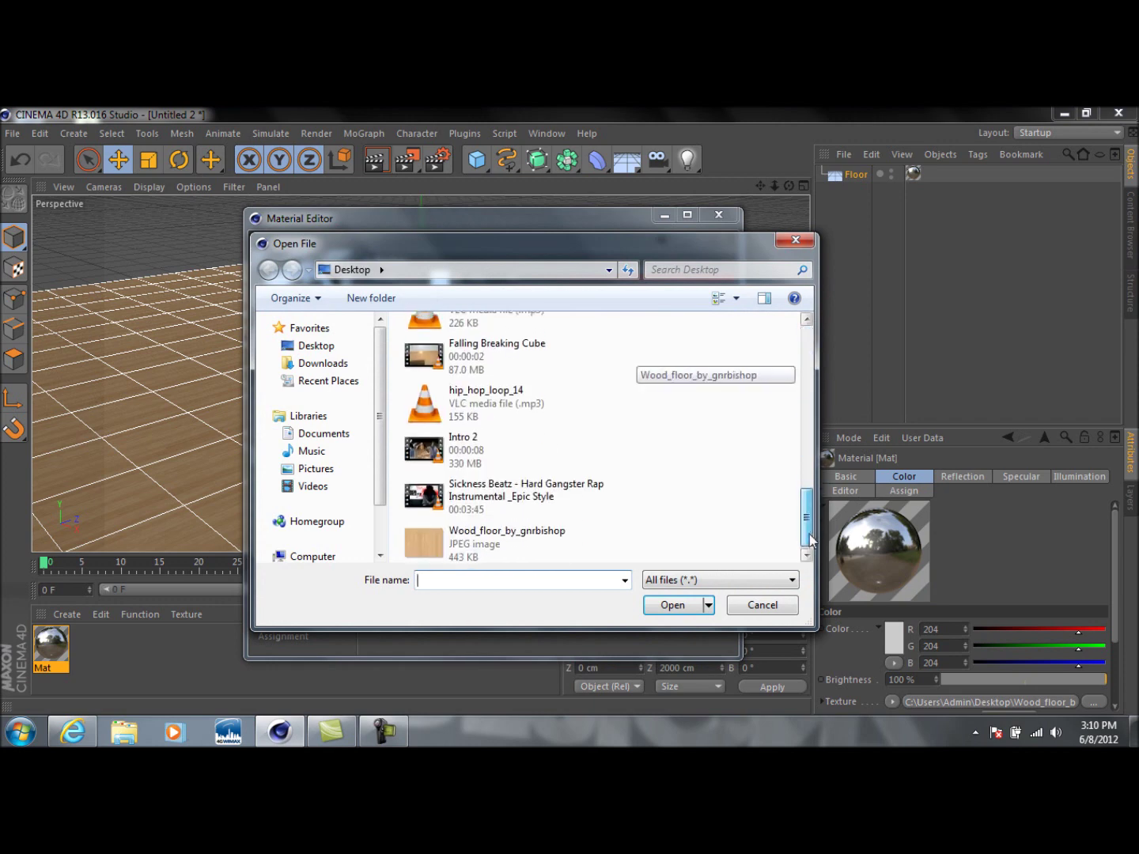
{"action": "left_click", "coordinate": [558, 547]}
{"action": "left_click", "coordinate": [651, 606]}
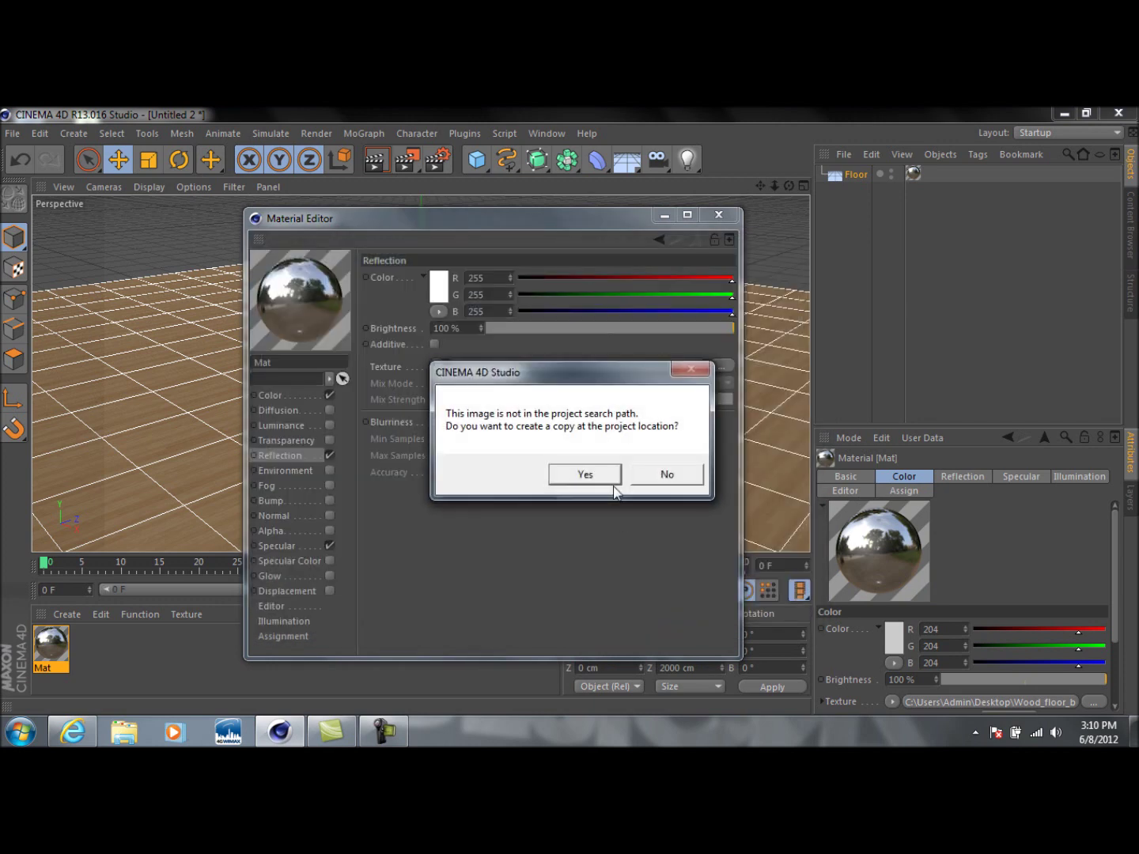
{"action": "left_click", "coordinate": [666, 475]}
{"action": "left_click", "coordinate": [719, 215]}
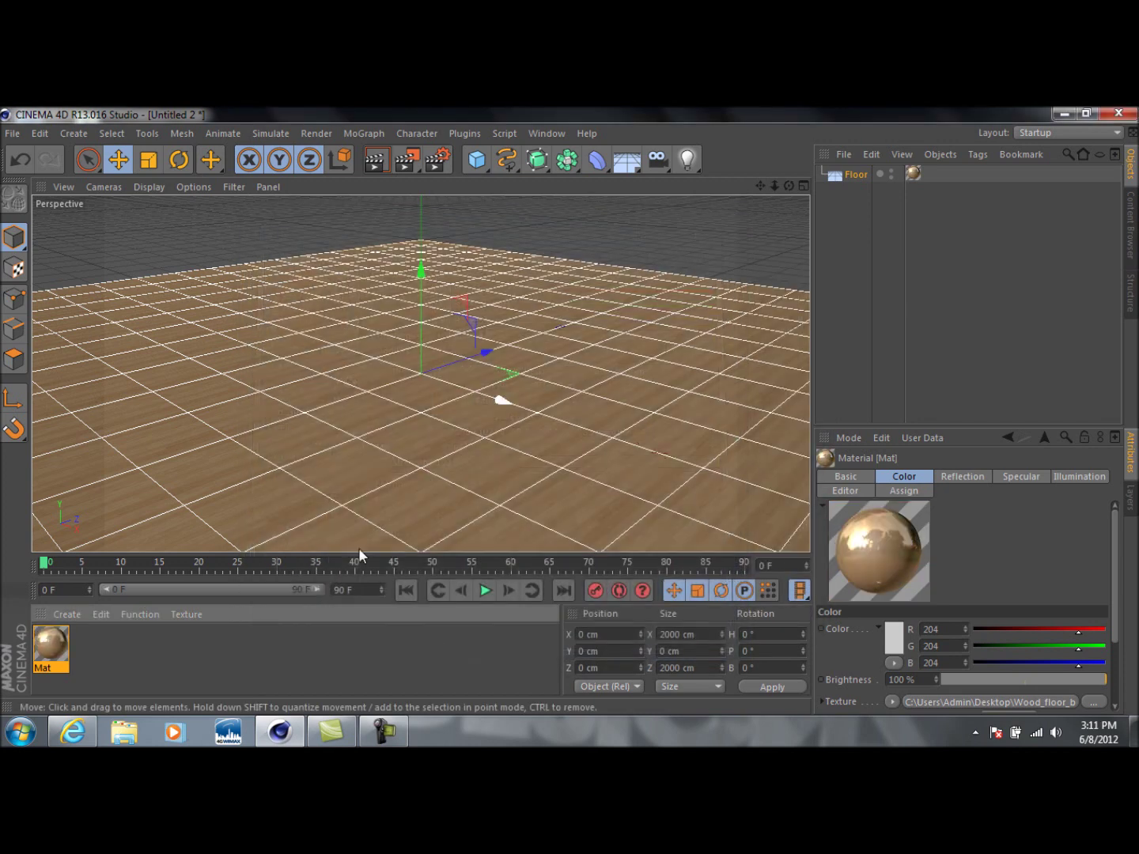
{"action": "left_click", "coordinate": [82, 678]}
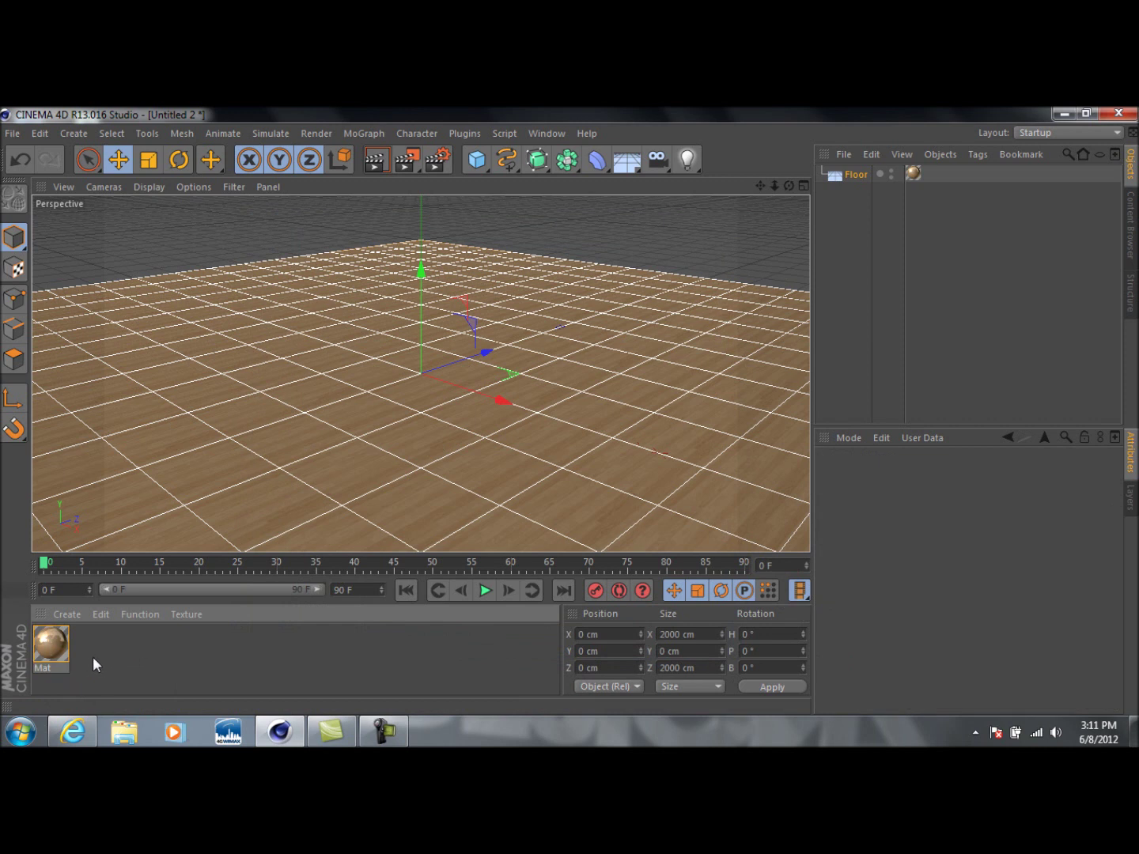
Create a new material Mat.1, inspect its reflection and colour, then delete it
{"action": "double_click", "coordinate": [94, 655]}
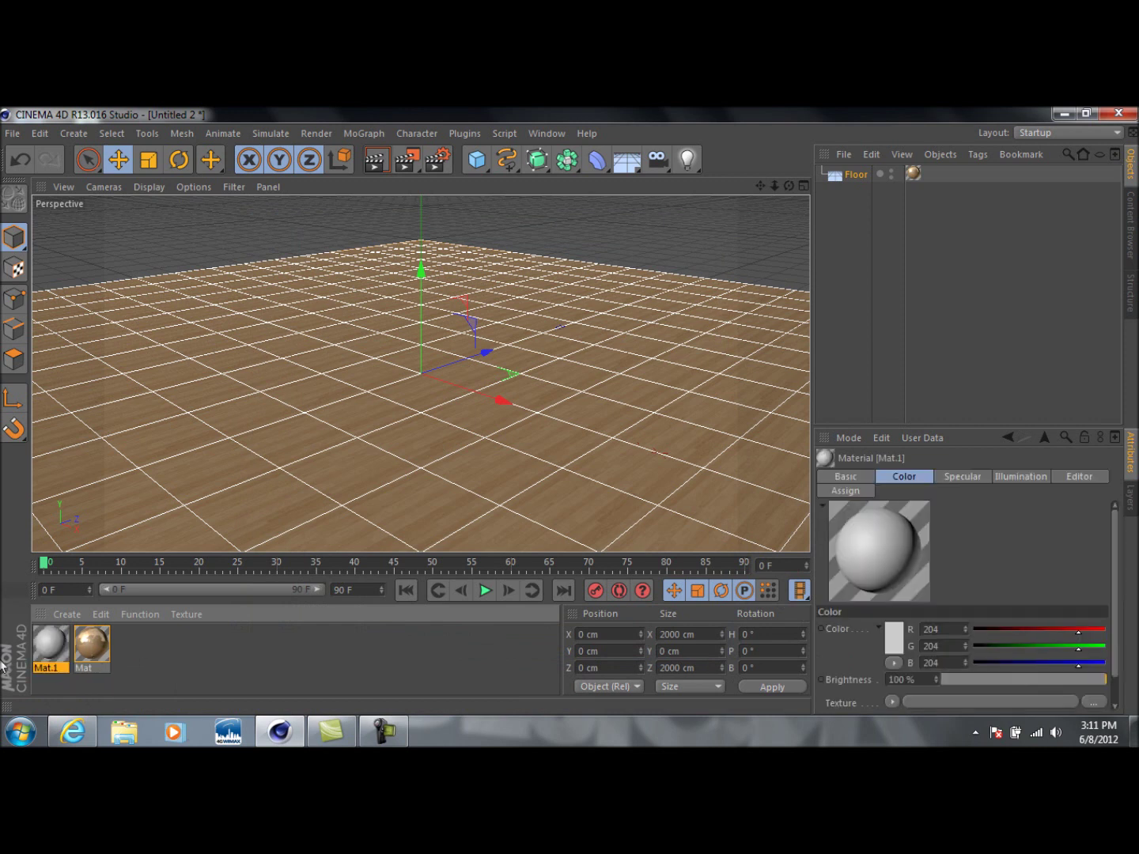
{"action": "double_click", "coordinate": [52, 658]}
{"action": "left_click", "coordinate": [328, 455]}
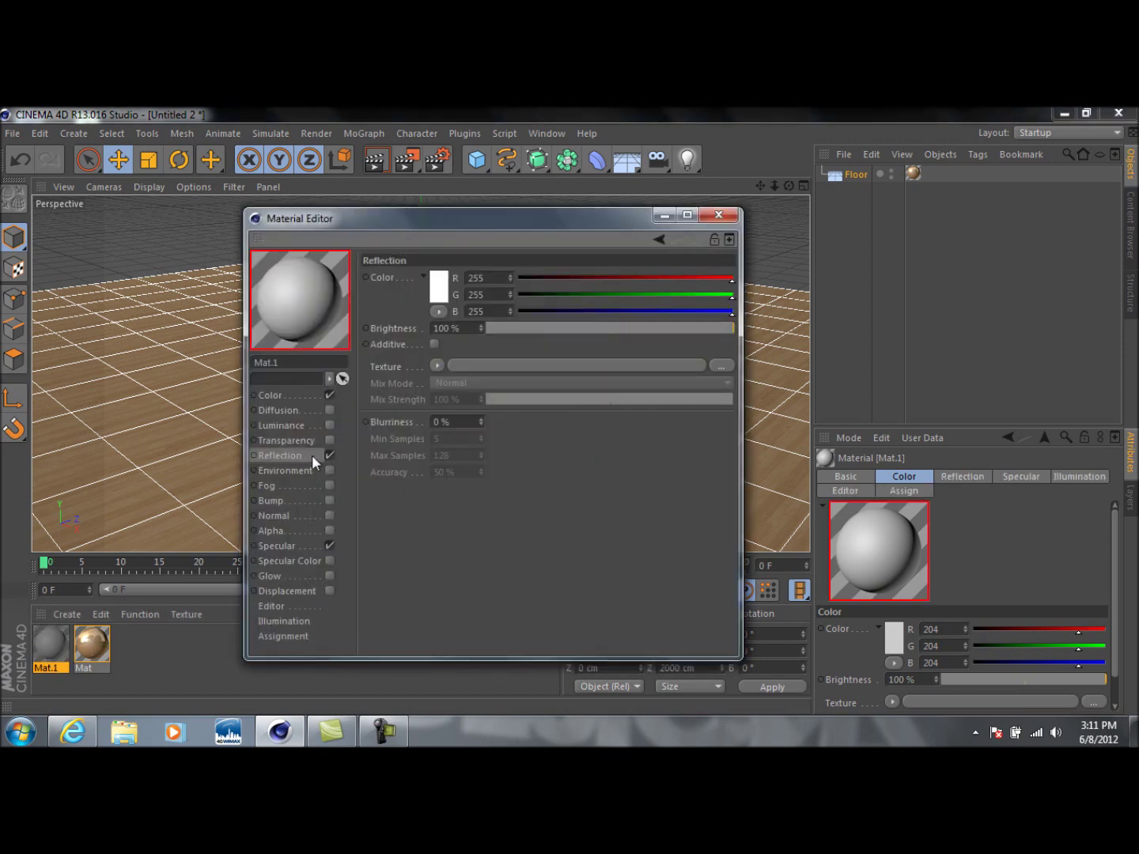
{"action": "left_click", "coordinate": [328, 455]}
{"action": "left_click", "coordinate": [306, 396]}
{"action": "left_click", "coordinate": [437, 287]}
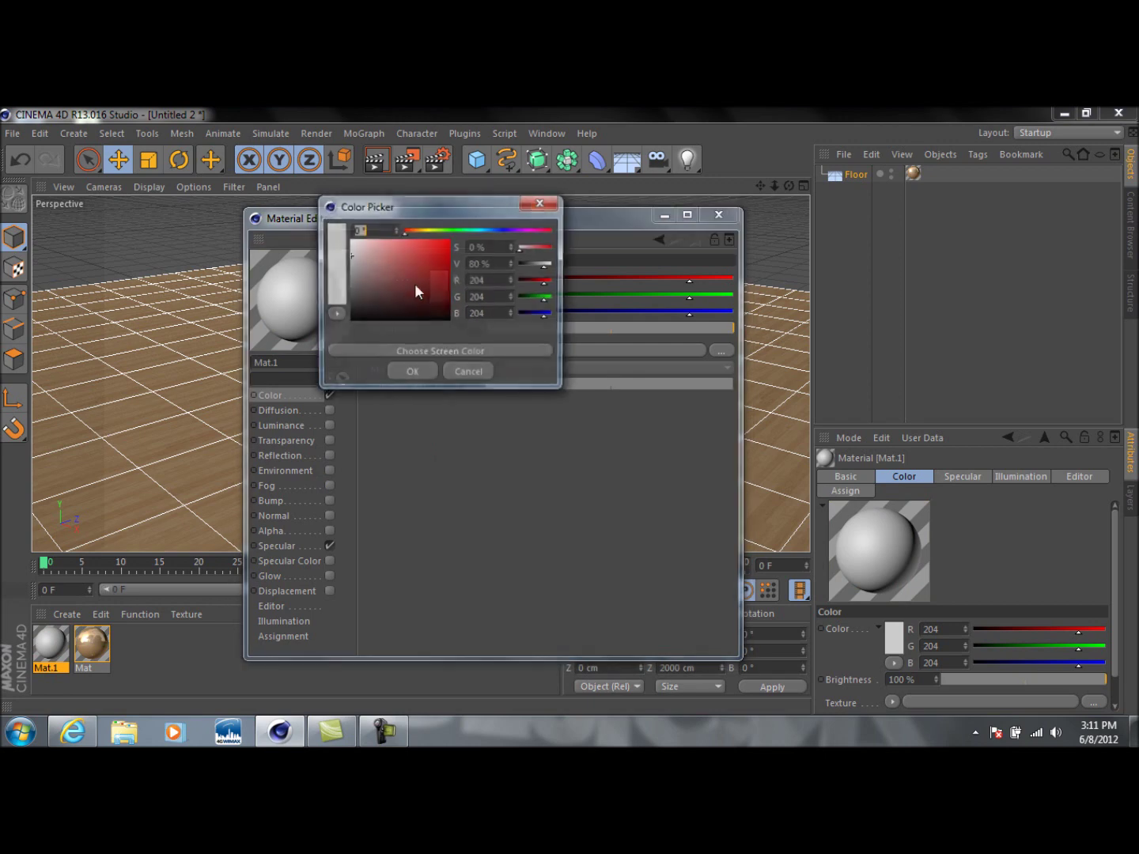
{"action": "left_click", "coordinate": [545, 203]}
{"action": "left_click", "coordinate": [722, 217]}
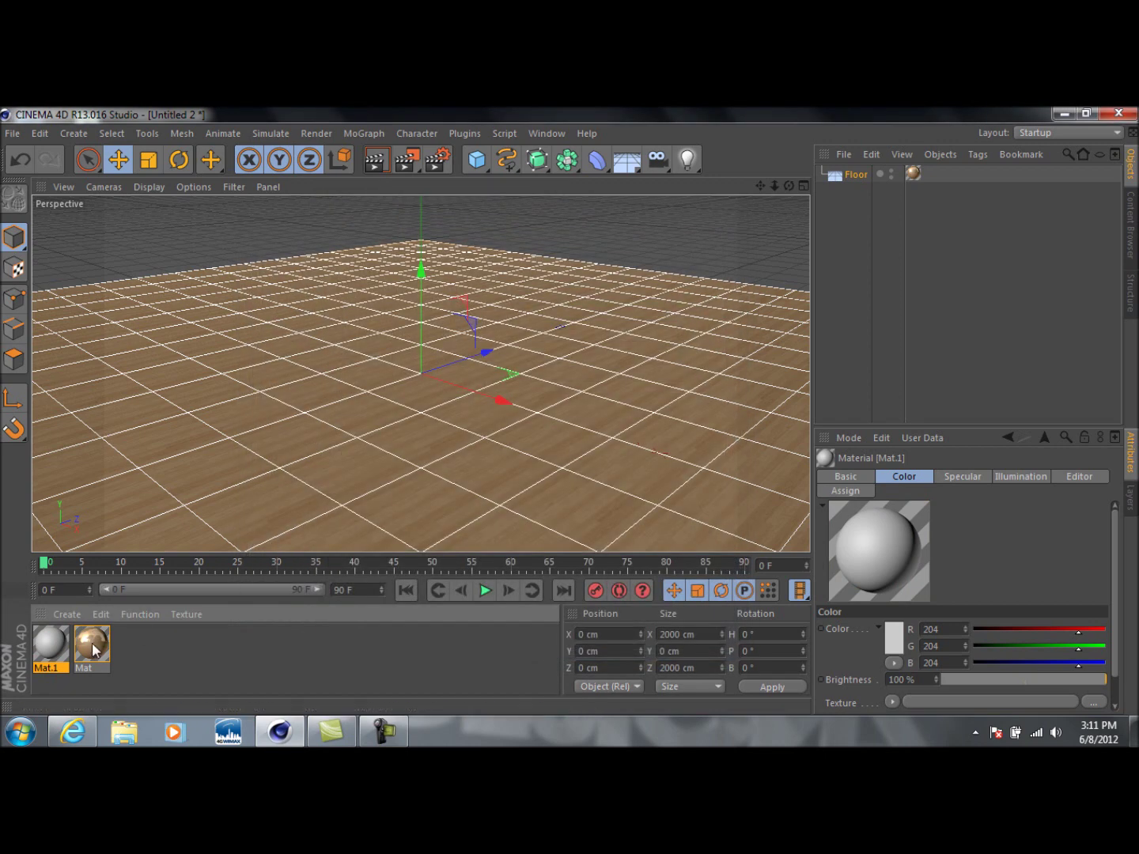
{"action": "left_click_drag", "start_coordinate": [514, 372], "coordinate": [51, 643]}
{"action": "key", "text": "Delete"}
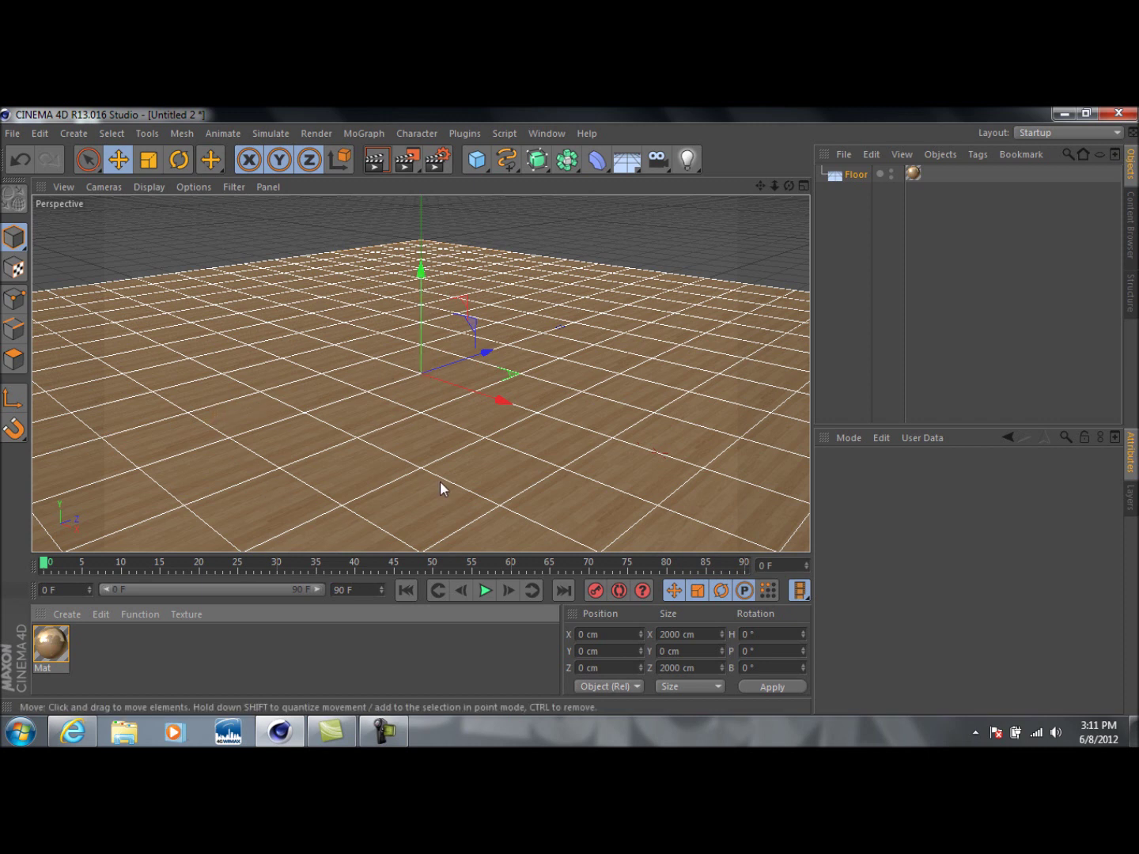
Add a Dynamics Body tag to the Floor with Dynamic set to Off as a collider
{"action": "right_click", "coordinate": [850, 176]}
{"action": "mouse_move", "coordinate": [930, 252]}
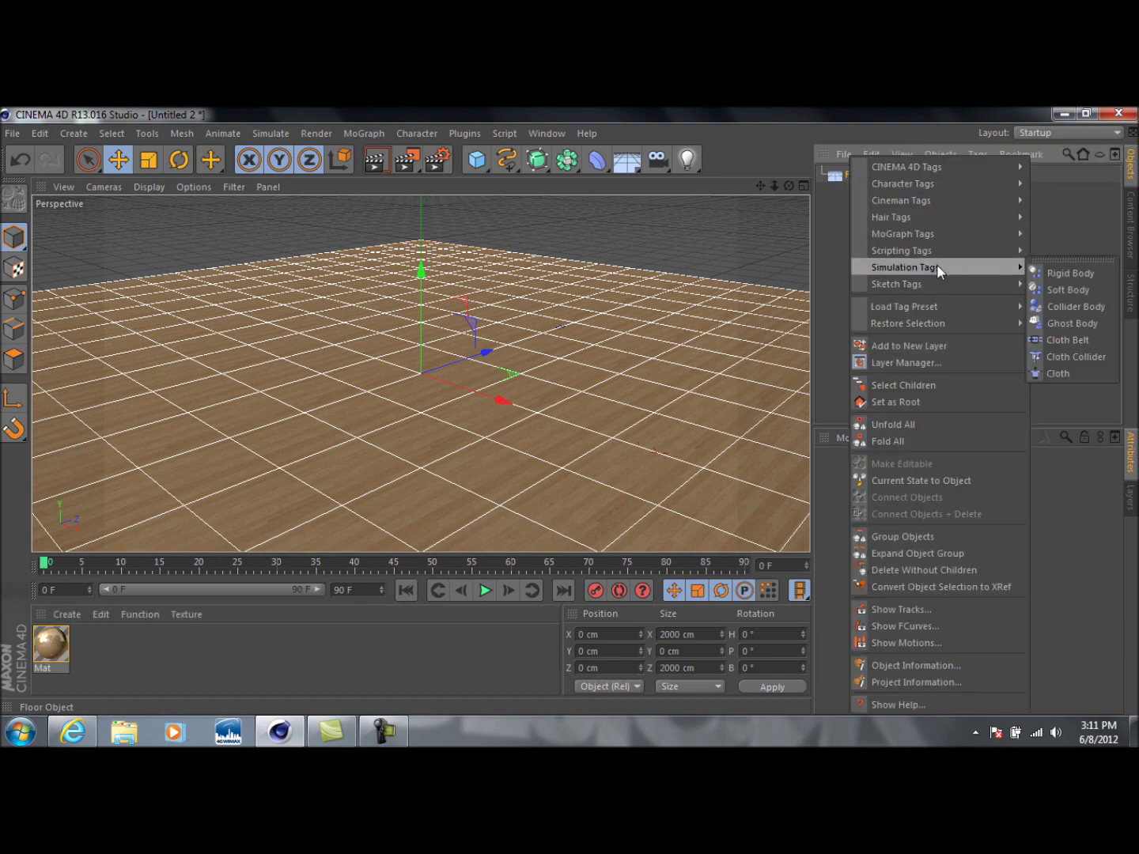
{"action": "left_click", "coordinate": [1056, 273]}
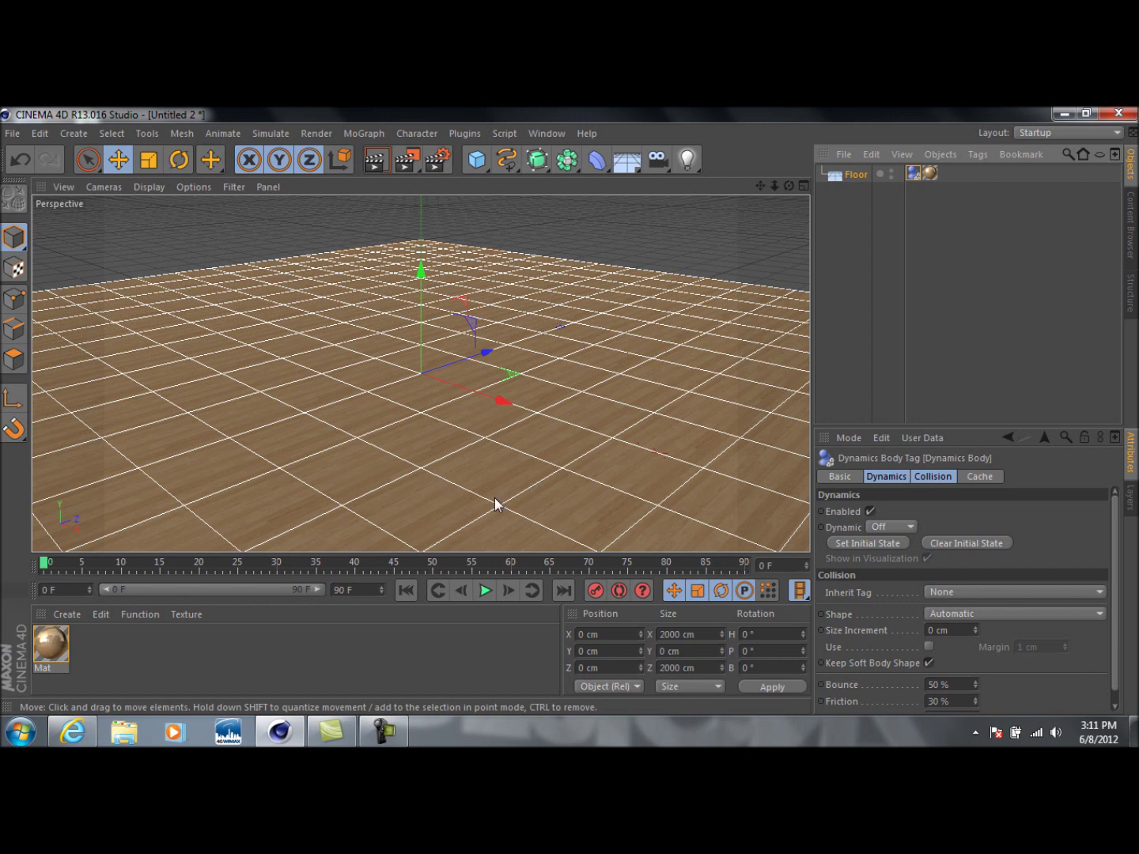
{"action": "left_click", "coordinate": [474, 481]}
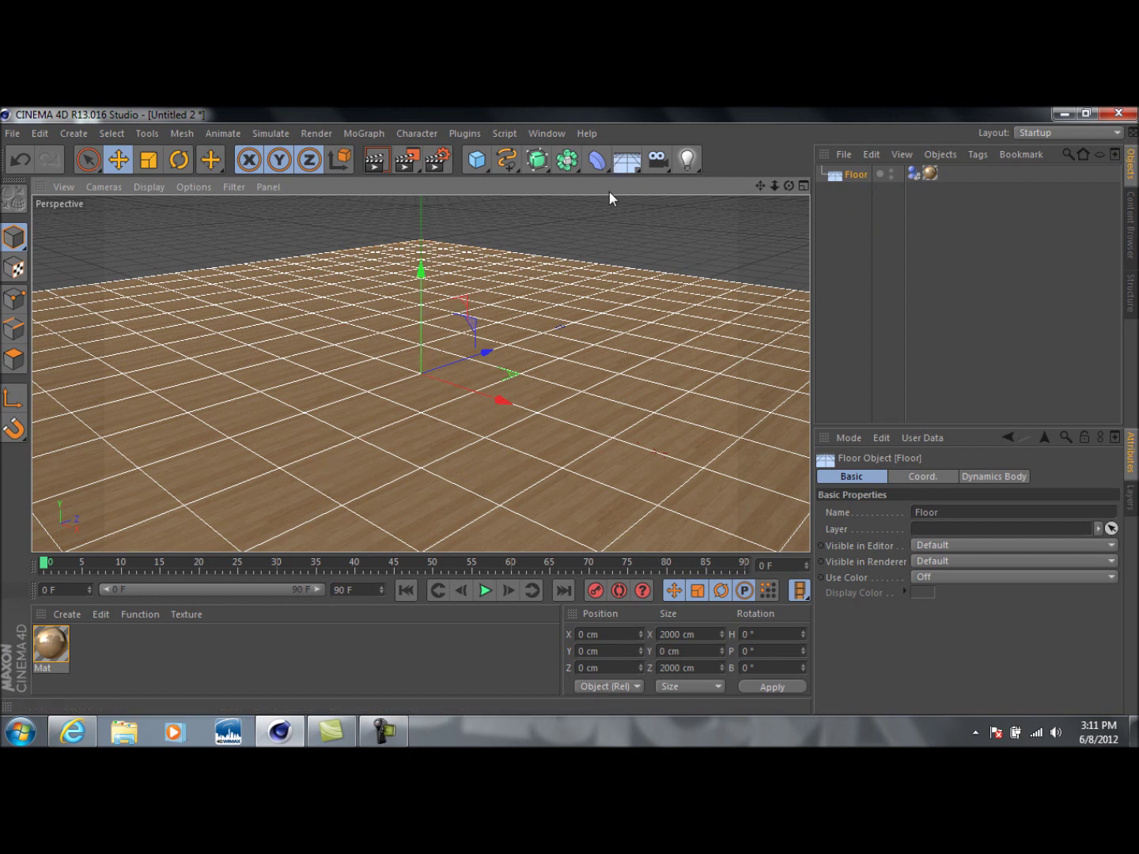
Add a 200 cm Cube and set its Y position to 100 cm
{"action": "left_click", "coordinate": [476, 160]}
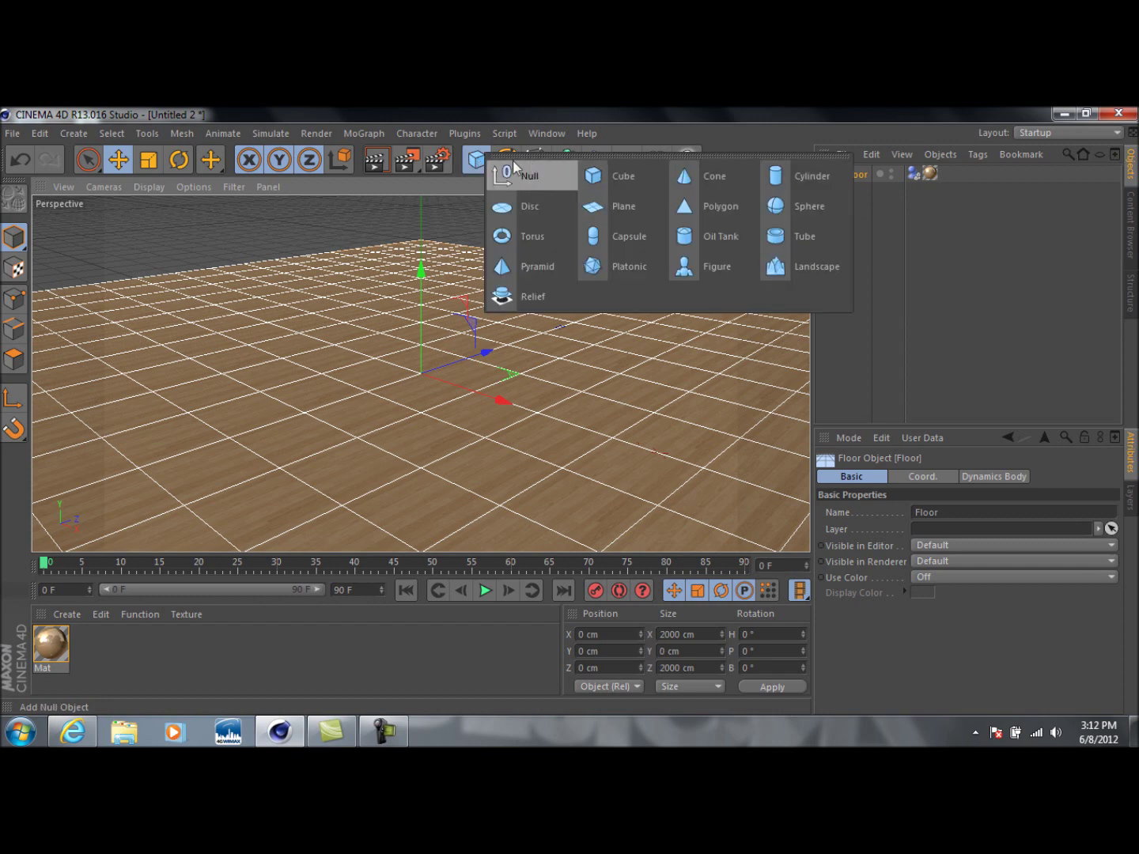
{"action": "left_click", "coordinate": [617, 178]}
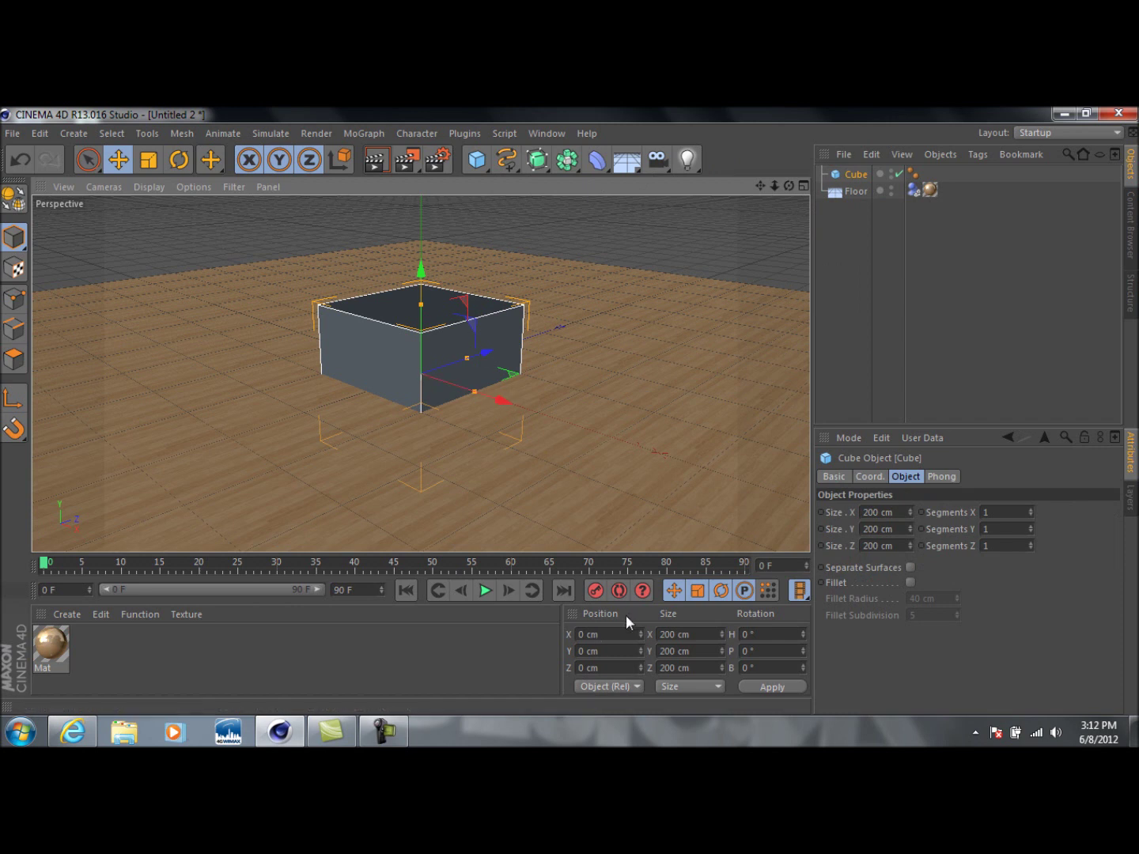
{"action": "left_click", "coordinate": [621, 651]}
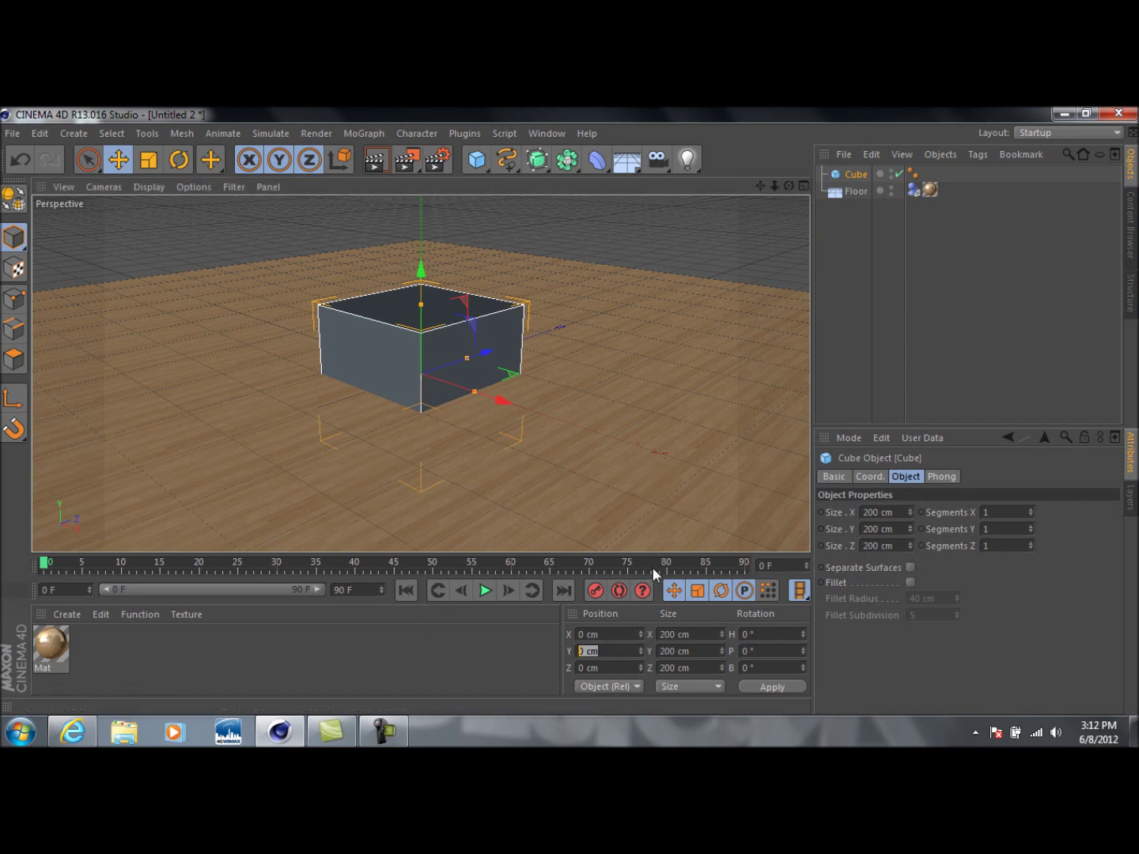
{"action": "type", "text": "100"}
{"action": "key", "text": "Return"}
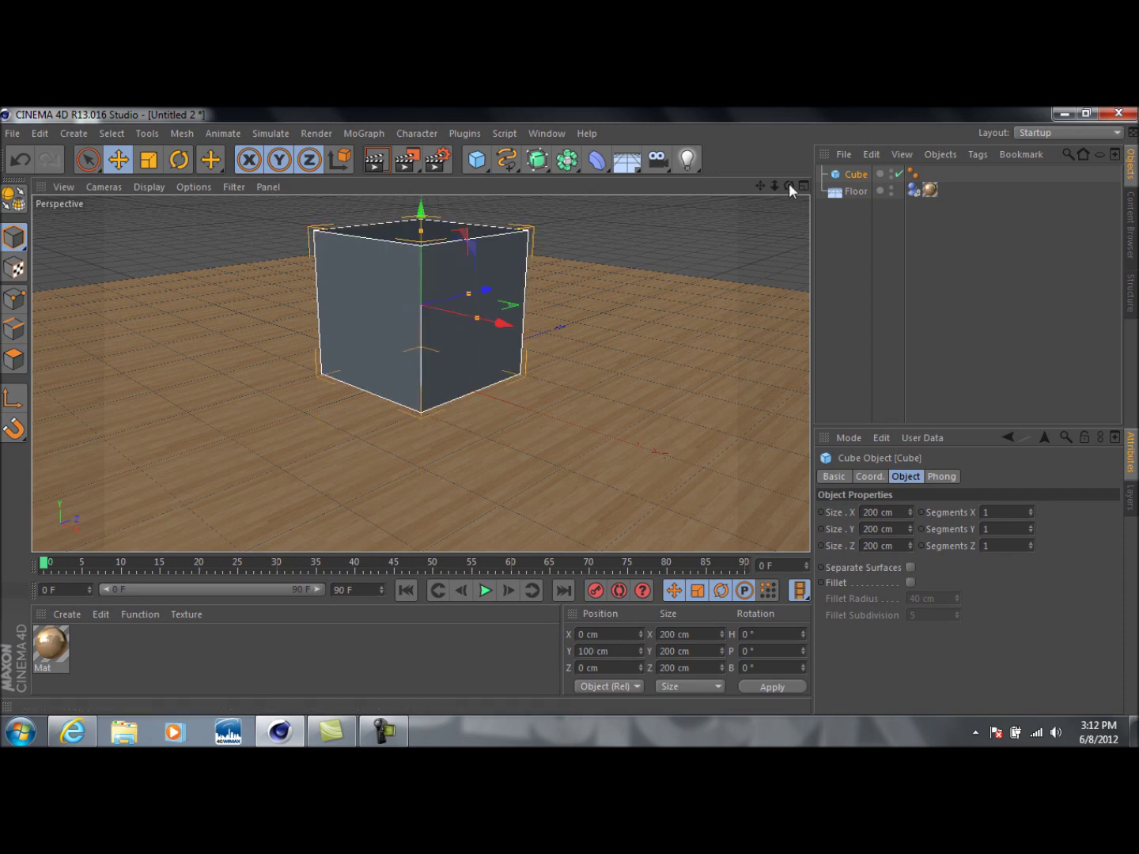
{"action": "mouse_move", "coordinate": [787, 187]}
{"action": "left_mouse_down"}
{"action": "mouse_move", "coordinate": [751, 186]}
{"action": "mouse_move", "coordinate": [756, 206]}
{"action": "mouse_move", "coordinate": [783, 170]}
{"action": "mouse_move", "coordinate": [771, 176]}
{"action": "mouse_move", "coordinate": [773, 200]}
{"action": "mouse_move", "coordinate": [779, 177]}
{"action": "mouse_move", "coordinate": [779, 189]}
{"action": "left_mouse_up"}
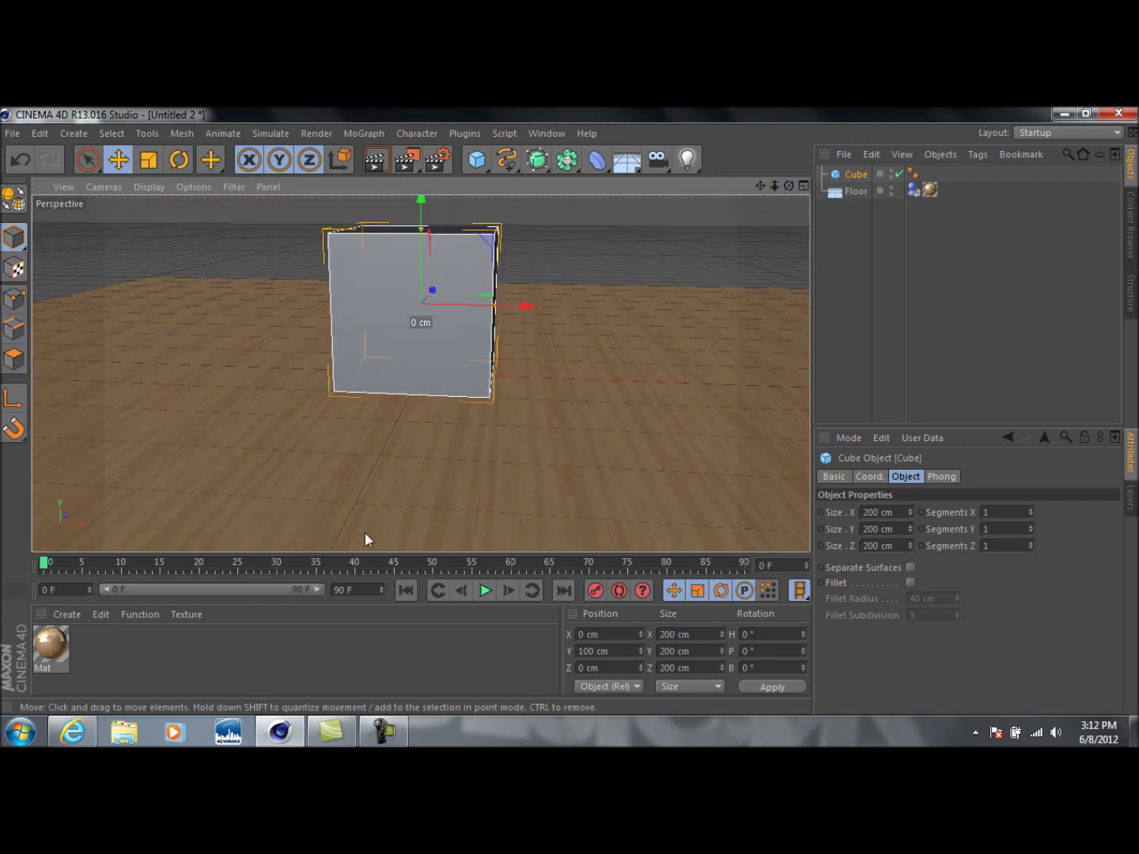
Create a Nukei shader material with a magenta diffuse colour
{"action": "left_click", "coordinate": [68, 616]}
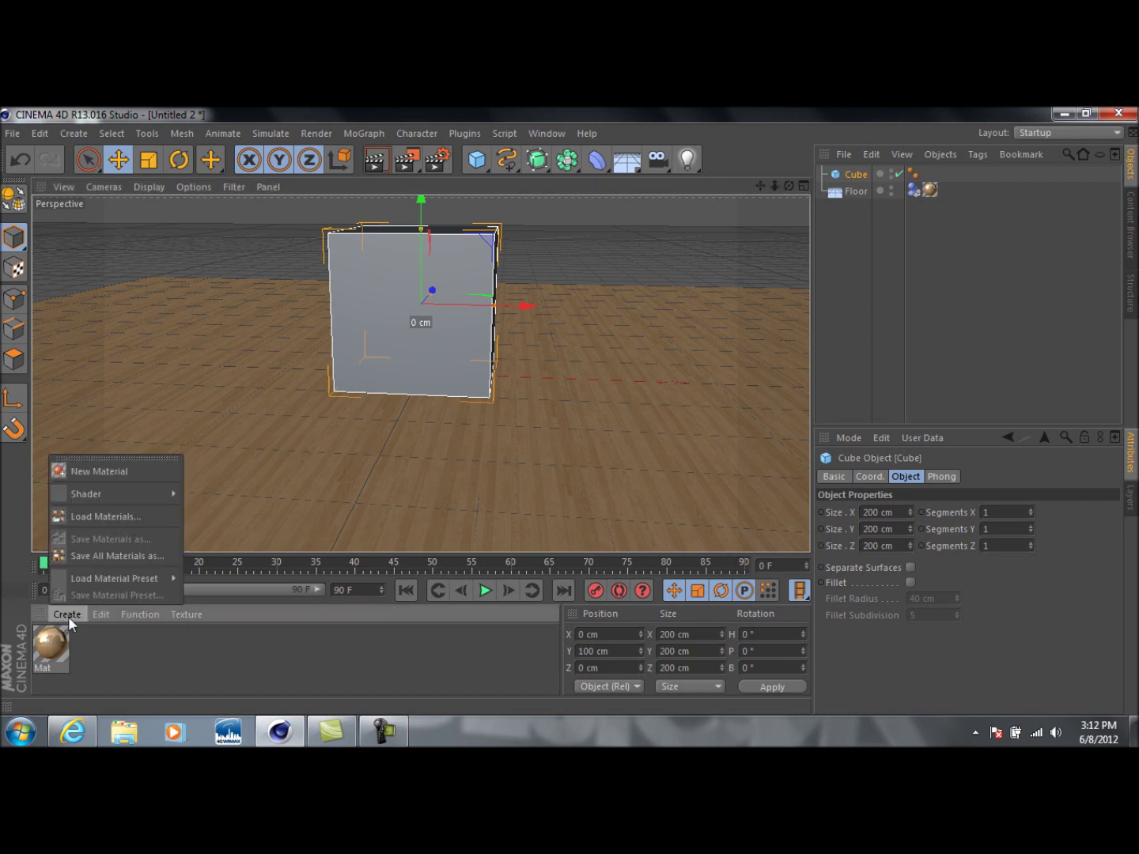
{"action": "mouse_move", "coordinate": [111, 501]}
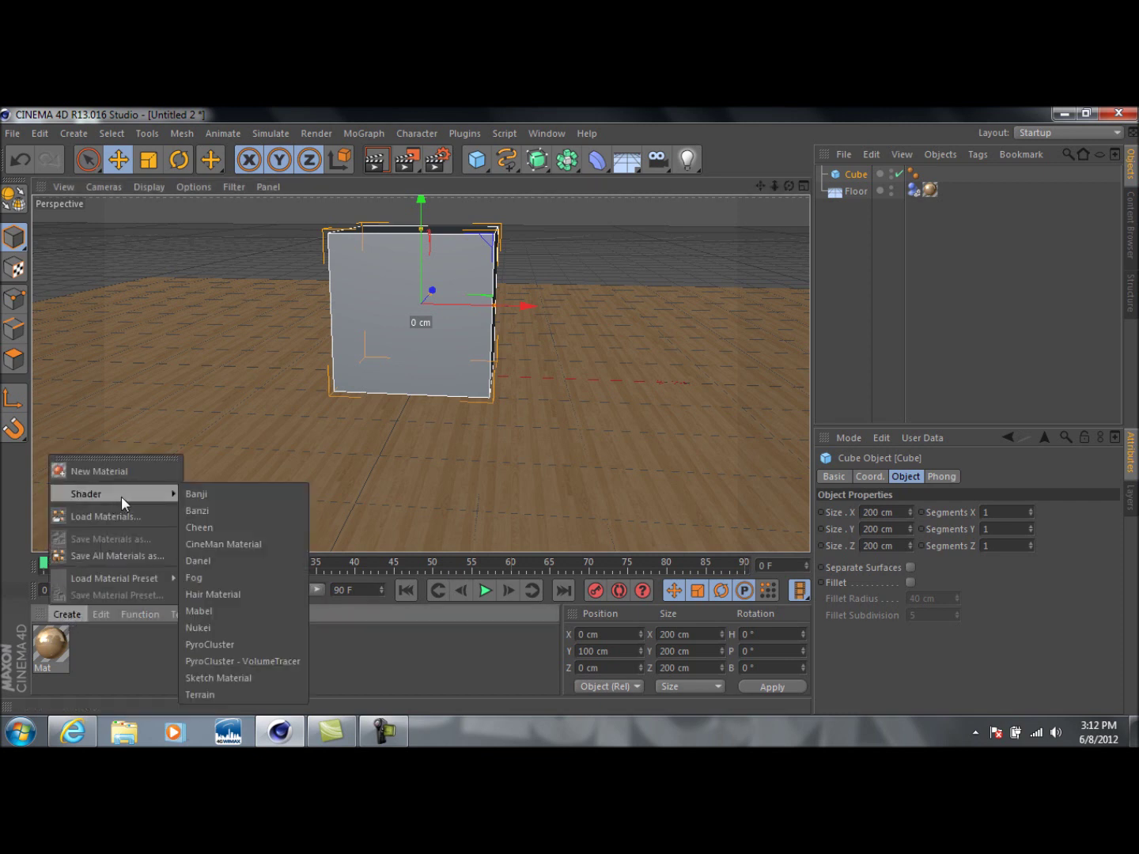
{"action": "left_click", "coordinate": [227, 628]}
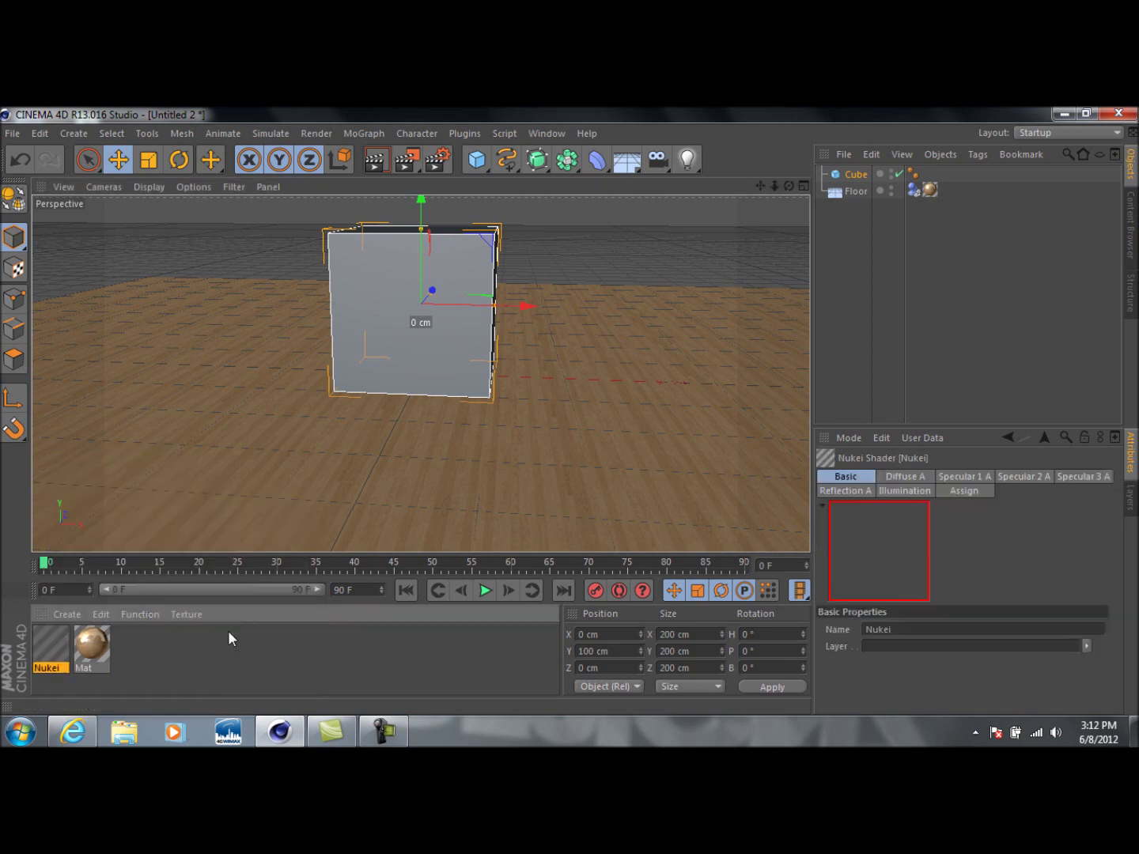
{"action": "double_click", "coordinate": [50, 645]}
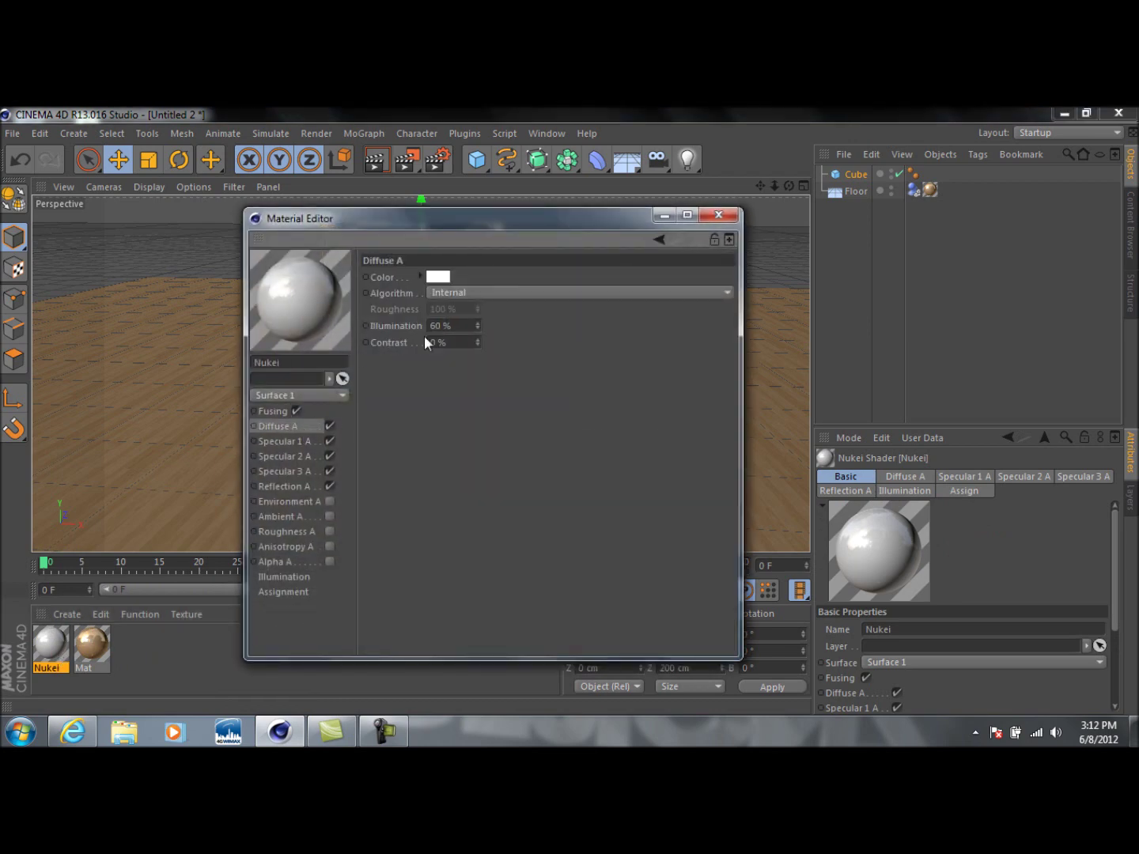
{"action": "left_click", "coordinate": [435, 279]}
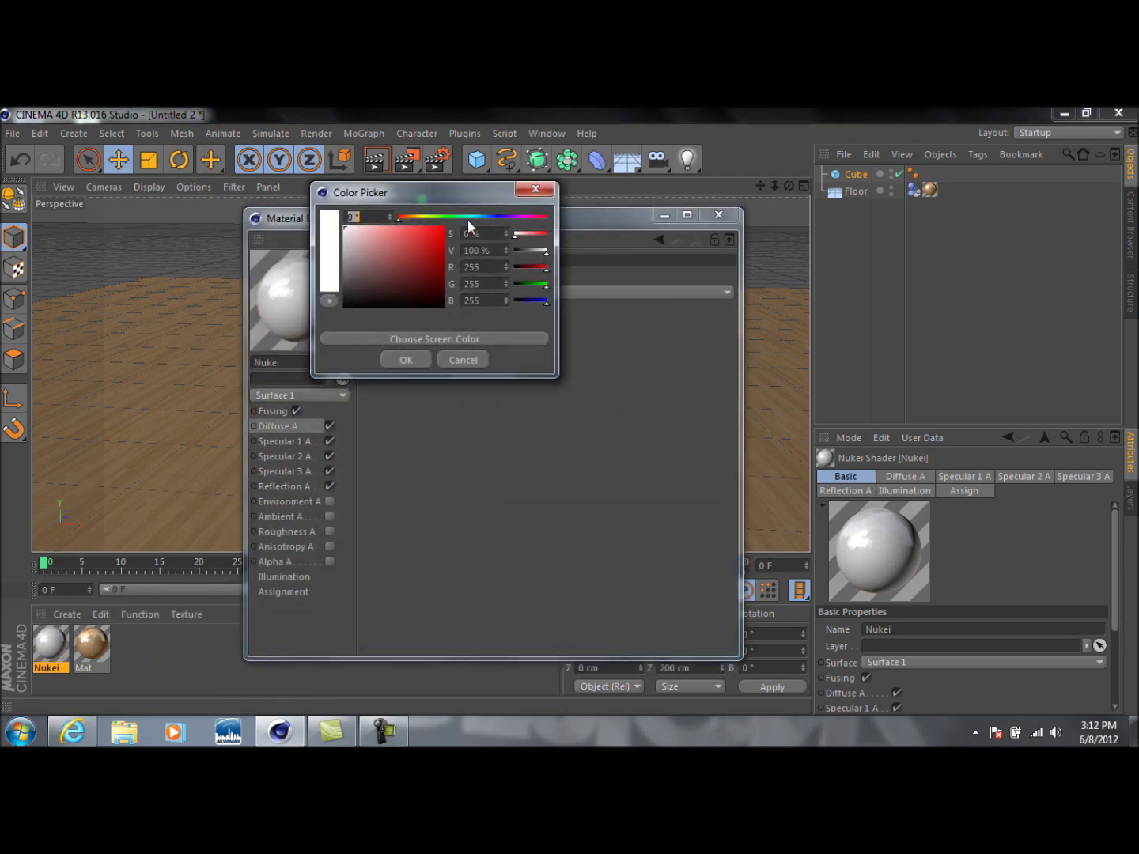
{"action": "mouse_move", "coordinate": [529, 219]}
{"action": "left_mouse_down"}
{"action": "mouse_move", "coordinate": [517, 219]}
{"action": "mouse_move", "coordinate": [528, 218]}
{"action": "left_mouse_up"}
{"action": "left_click_drag", "start_coordinate": [433, 247], "coordinate": [444, 224]}
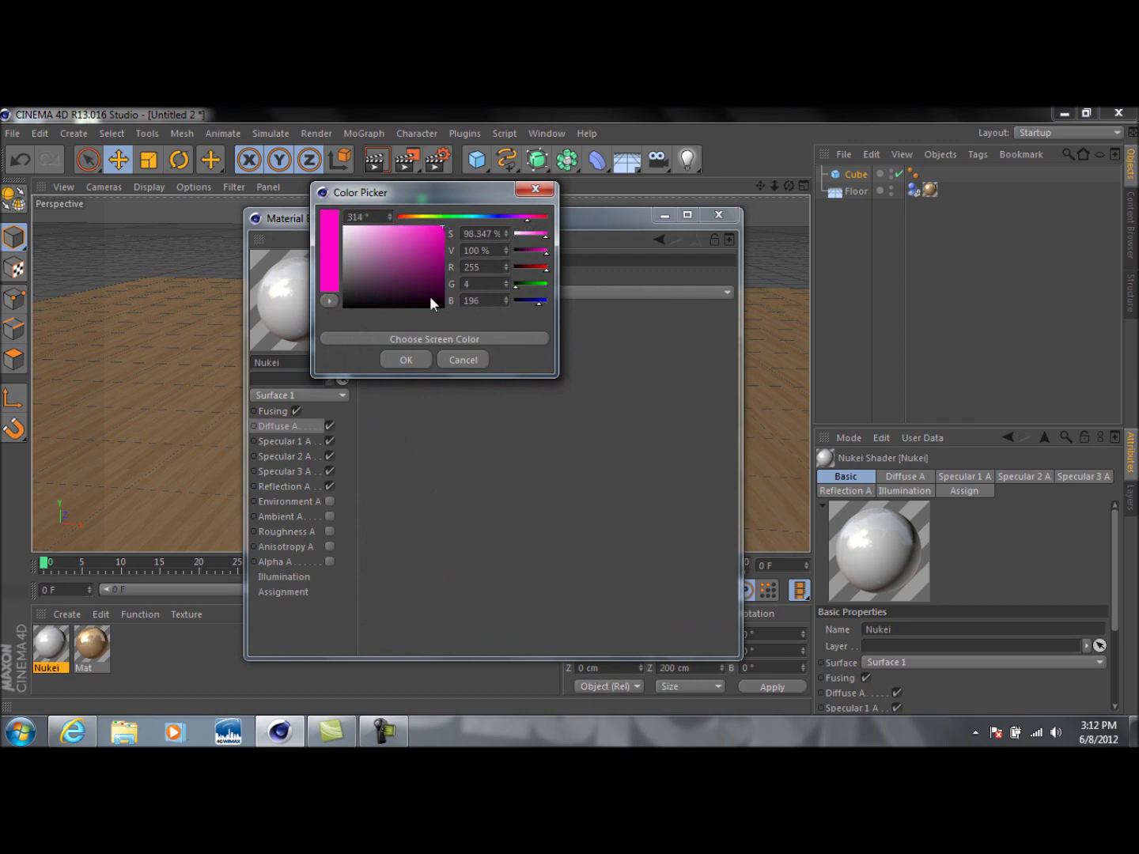
{"action": "left_click", "coordinate": [415, 357]}
{"action": "left_click", "coordinate": [718, 215]}
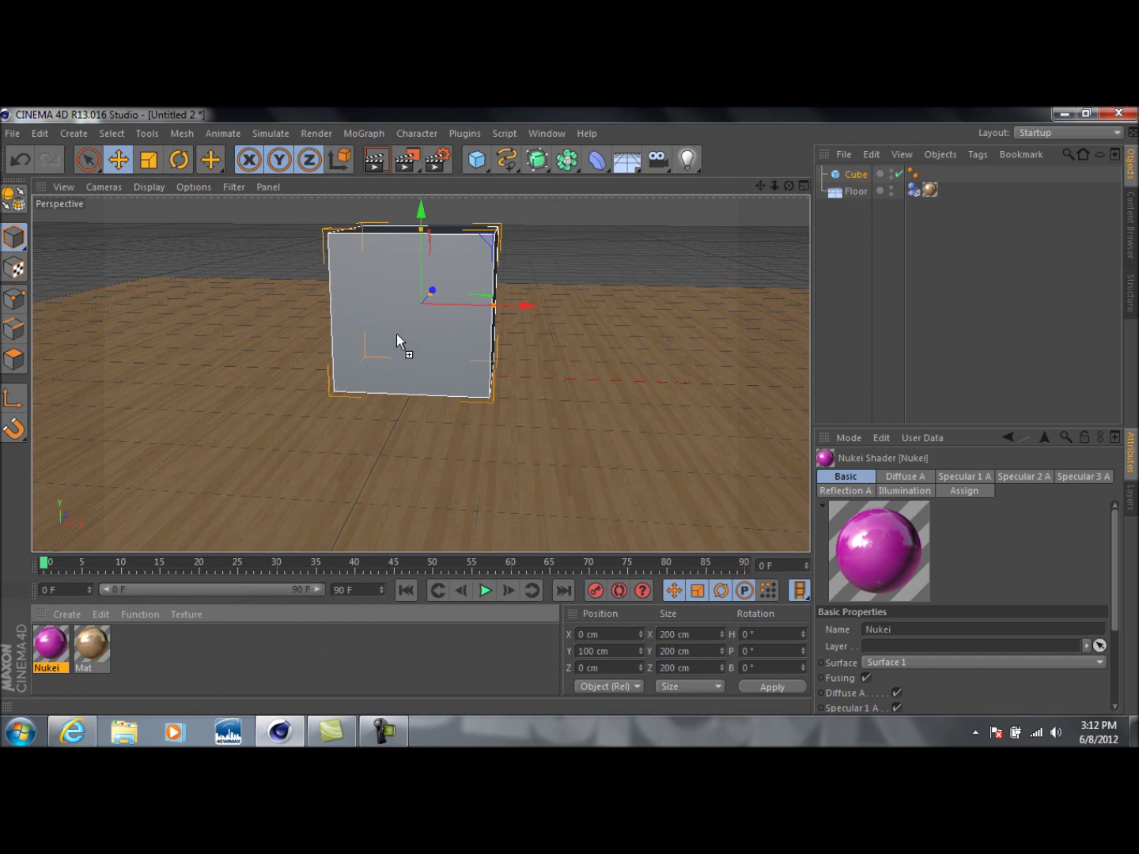
Apply the Nukei material to the cube and preview-render it from a straight-on and a higher angle
{"action": "left_click_drag", "start_coordinate": [395, 334], "coordinate": [396, 334]}
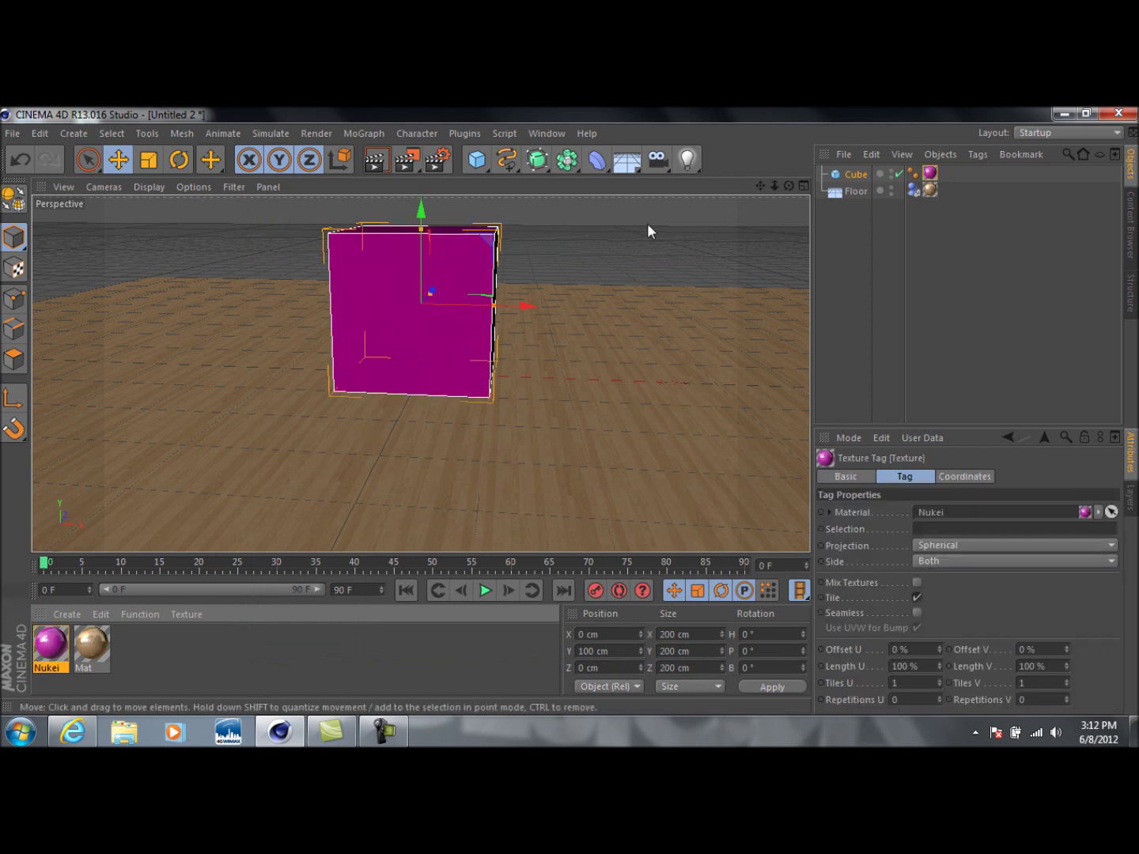
{"action": "left_click", "coordinate": [379, 161]}
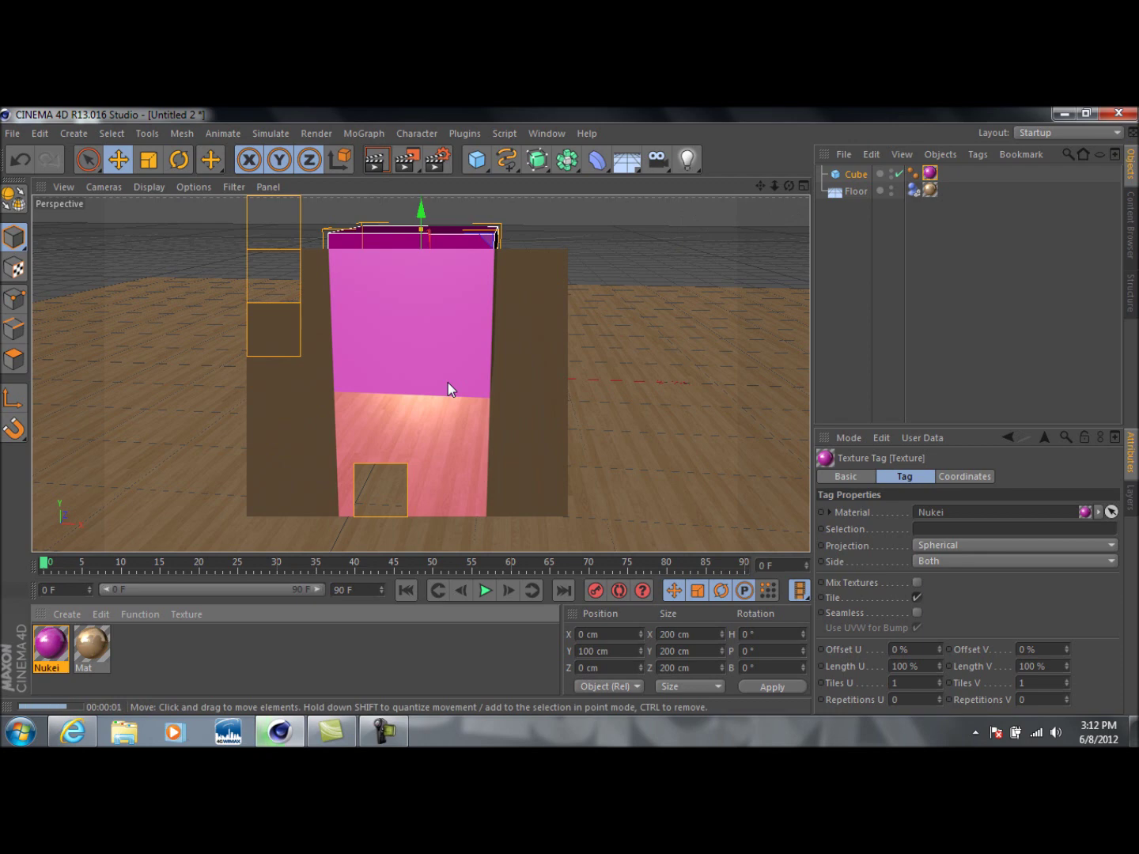
{"action": "left_click", "coordinate": [708, 243]}
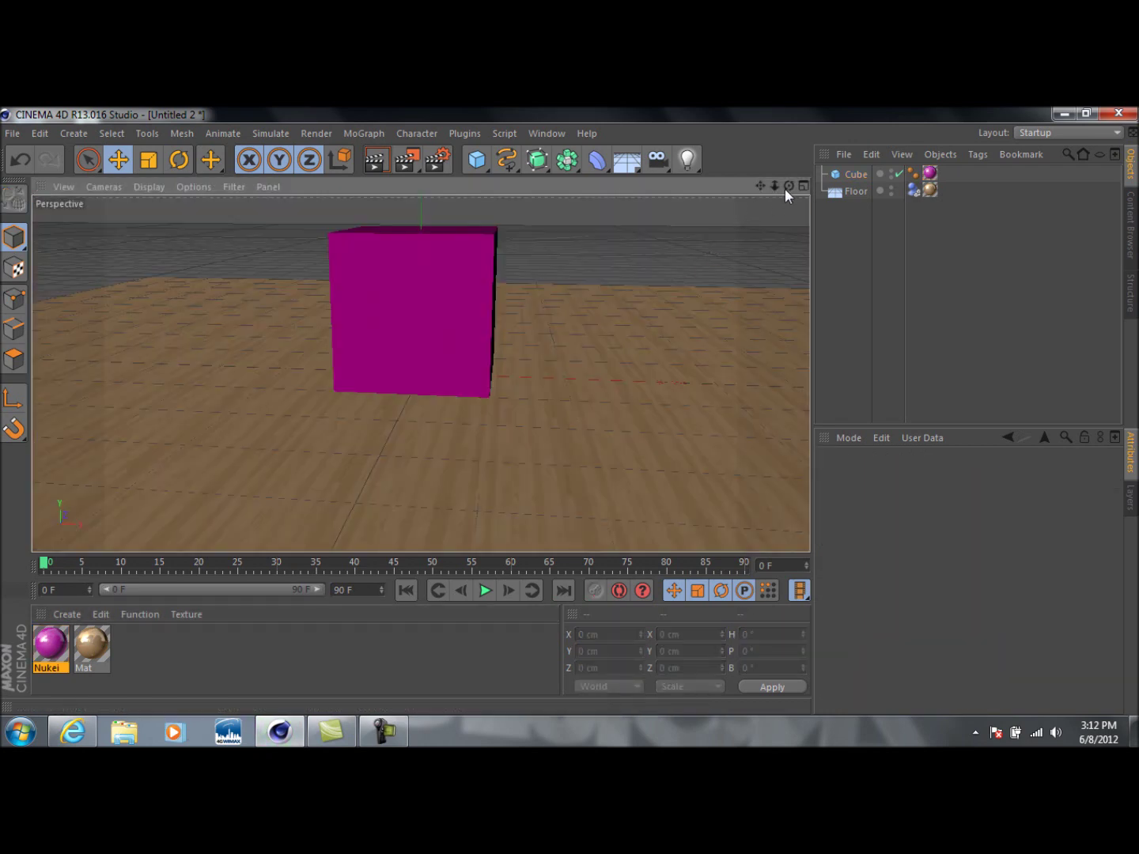
{"action": "left_click_drag", "start_coordinate": [788, 186], "coordinate": [419, 373]}
{"action": "left_click", "coordinate": [378, 161]}
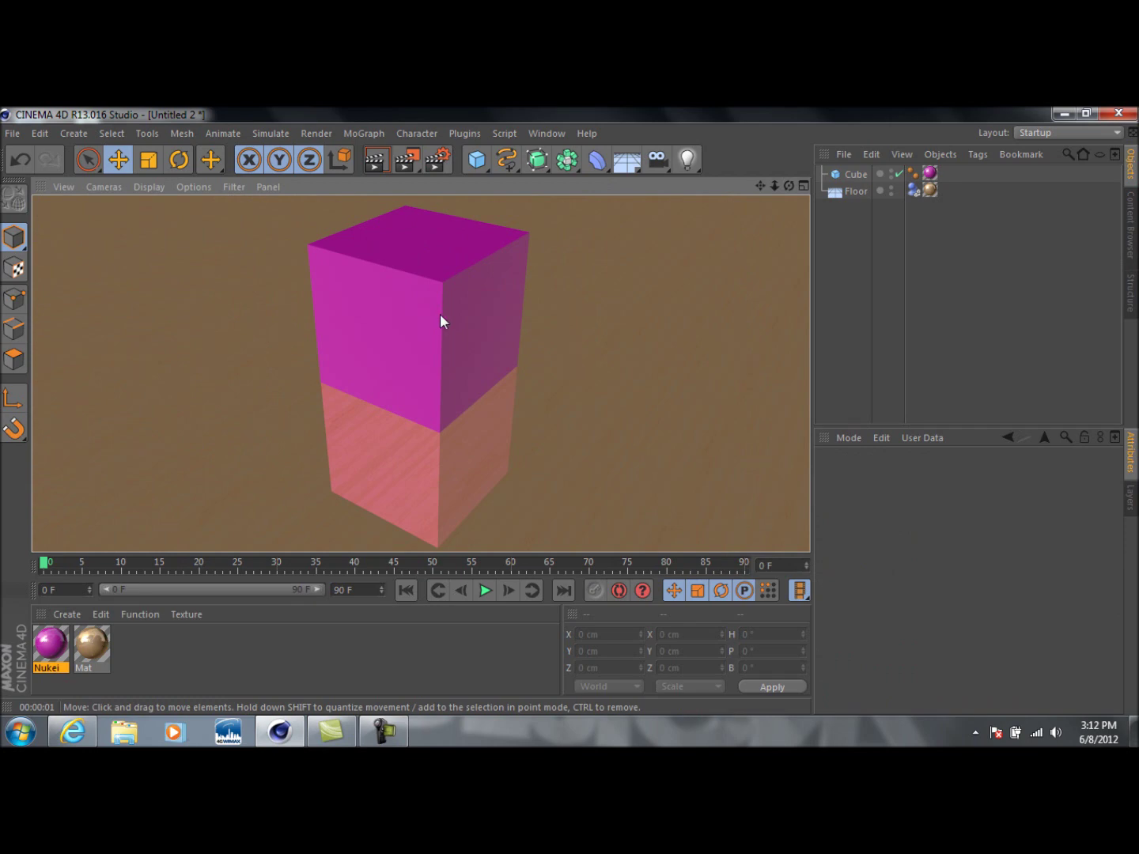
{"action": "left_click", "coordinate": [485, 338]}
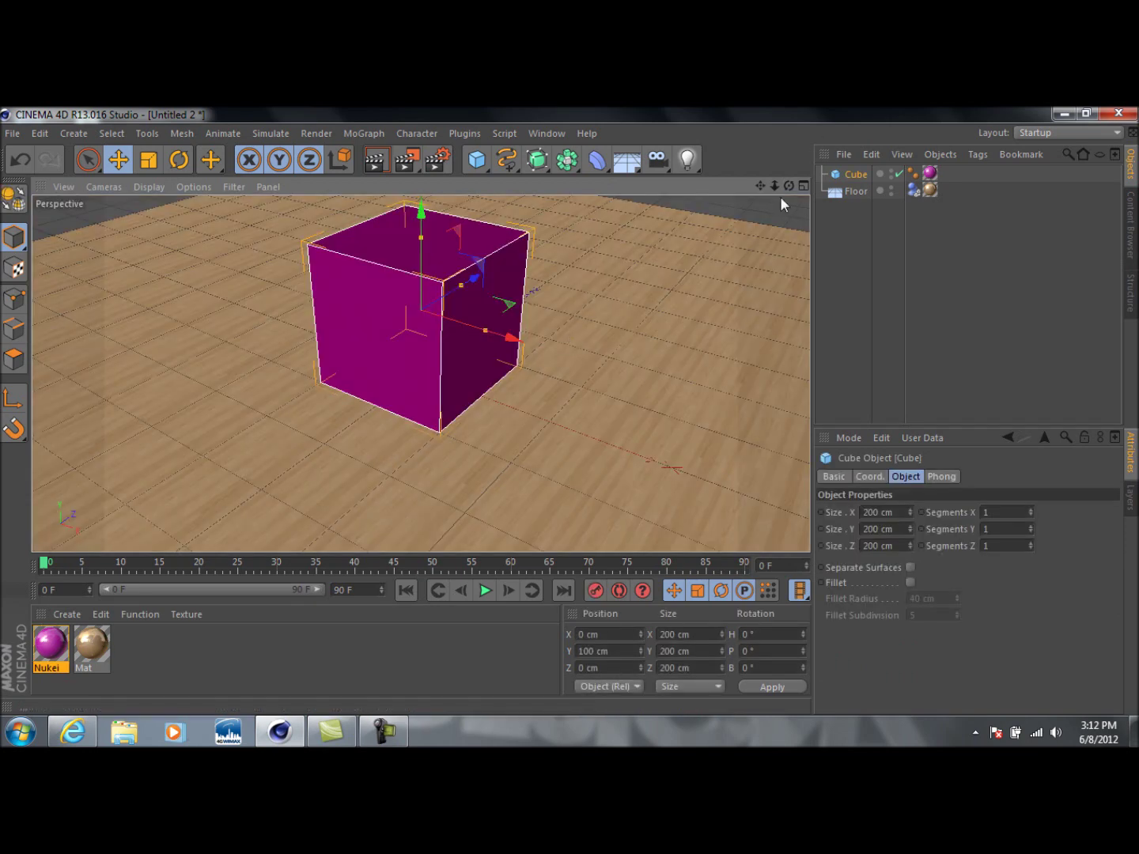
Add a point light and position it beside the cube's top corner at Y 234.798 cm
{"action": "left_click_drag", "start_coordinate": [789, 186], "coordinate": [783, 167]}
{"action": "scroll", "coordinate": [646, 267], "scroll_direction": "down", "scroll_amount": 2}
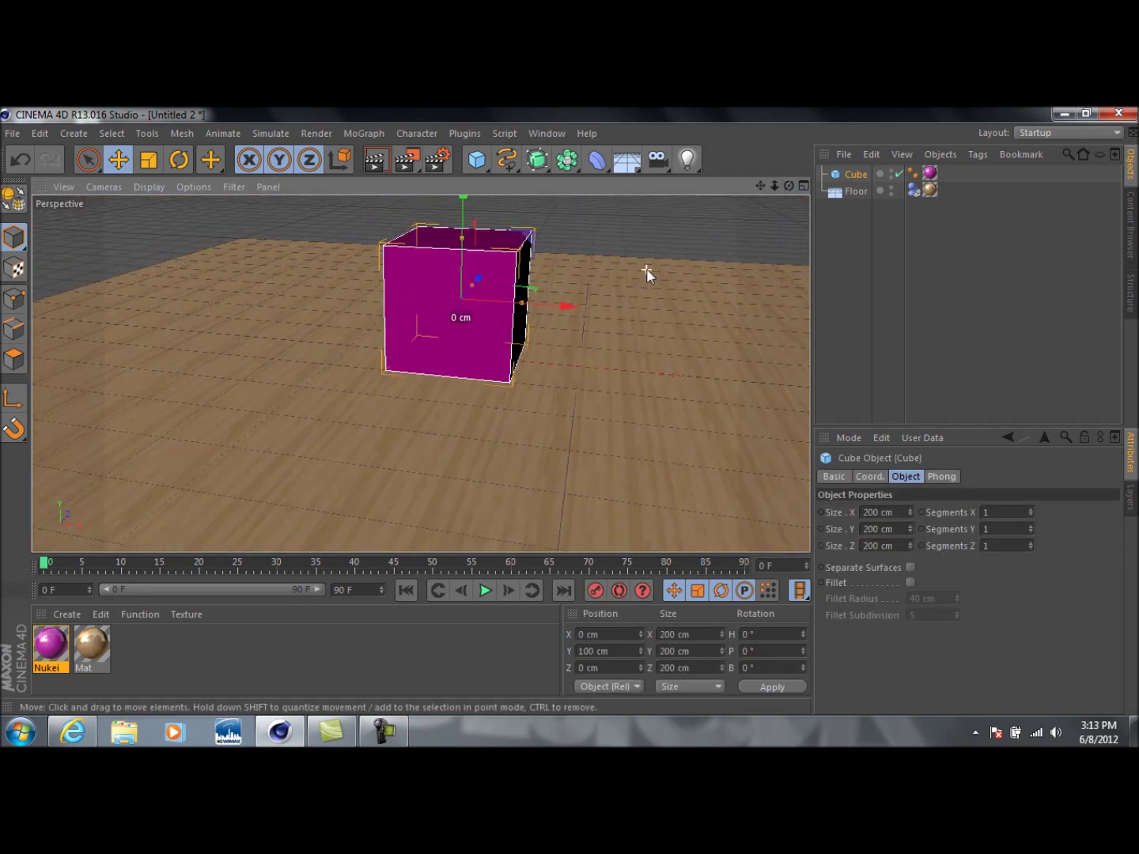
{"action": "left_click_drag", "start_coordinate": [785, 189], "coordinate": [671, 162]}
{"action": "left_click", "coordinate": [687, 160]}
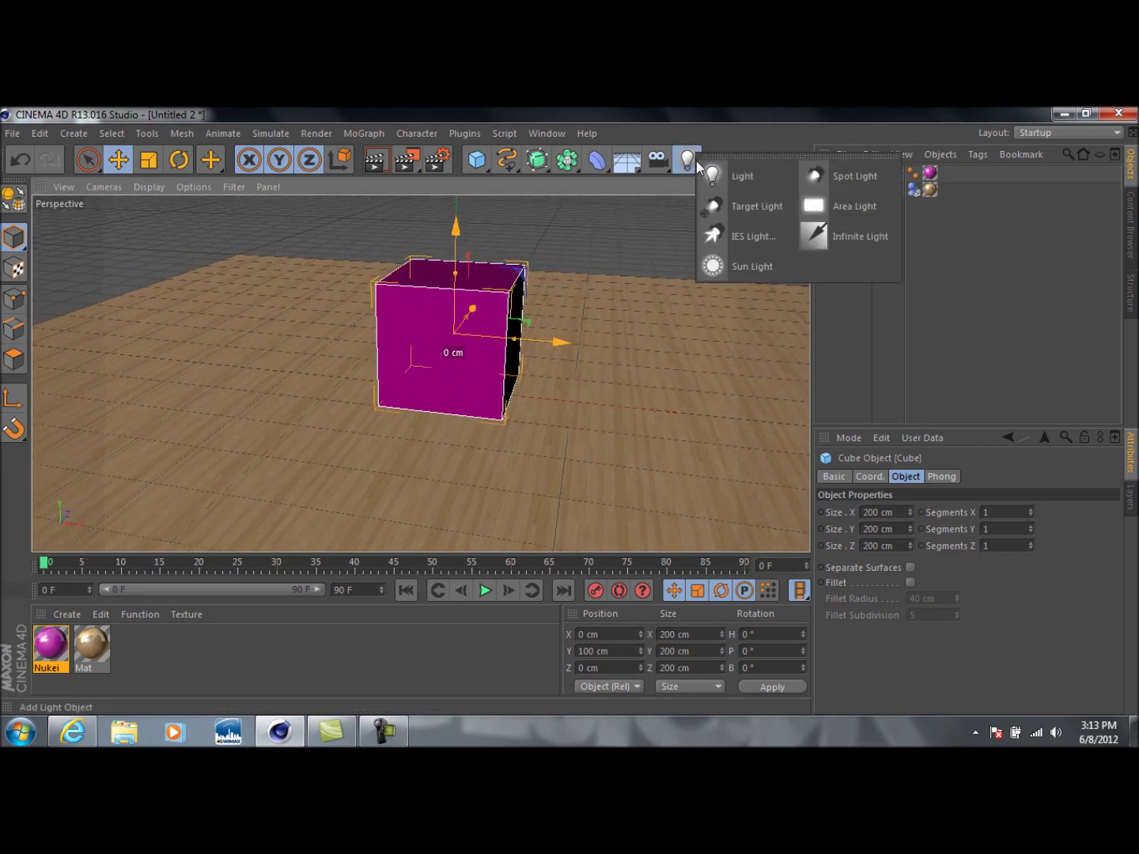
{"action": "left_click", "coordinate": [715, 174]}
{"action": "left_click_drag", "start_coordinate": [474, 358], "coordinate": [440, 460]}
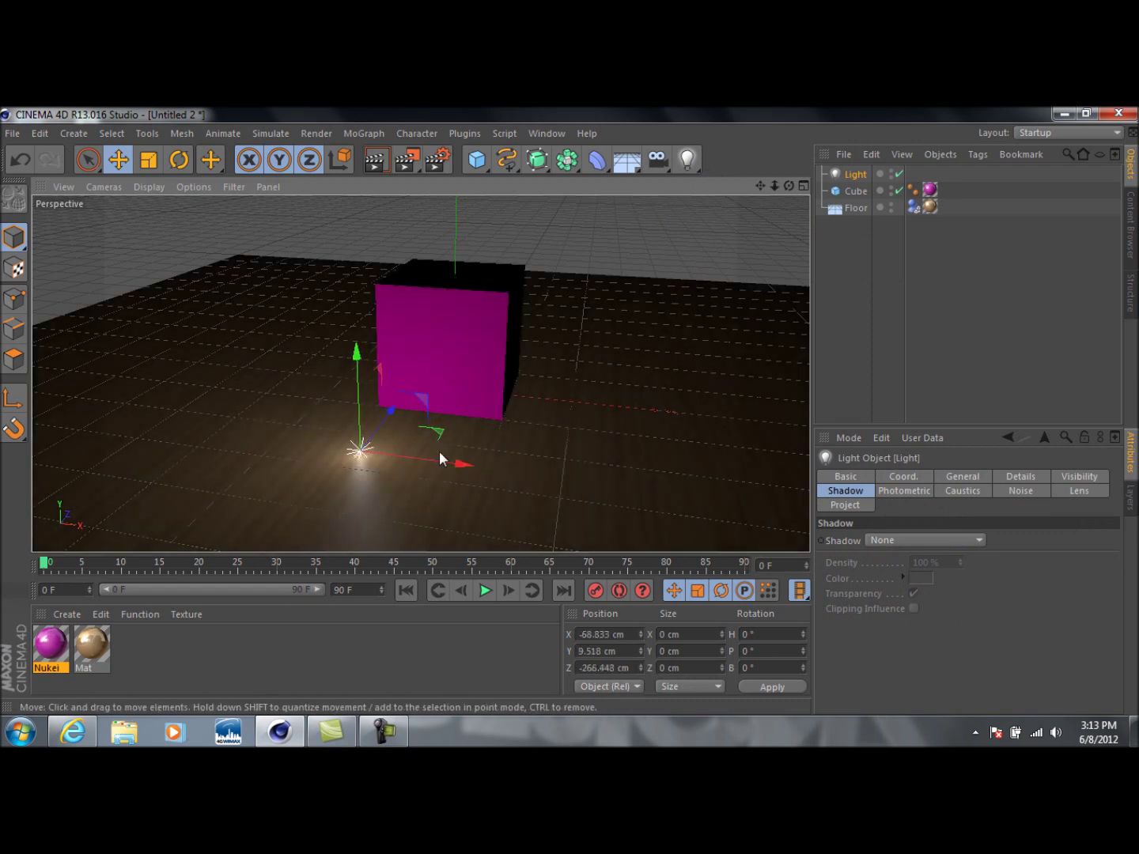
{"action": "left_click_drag", "start_coordinate": [356, 356], "coordinate": [354, 267]}
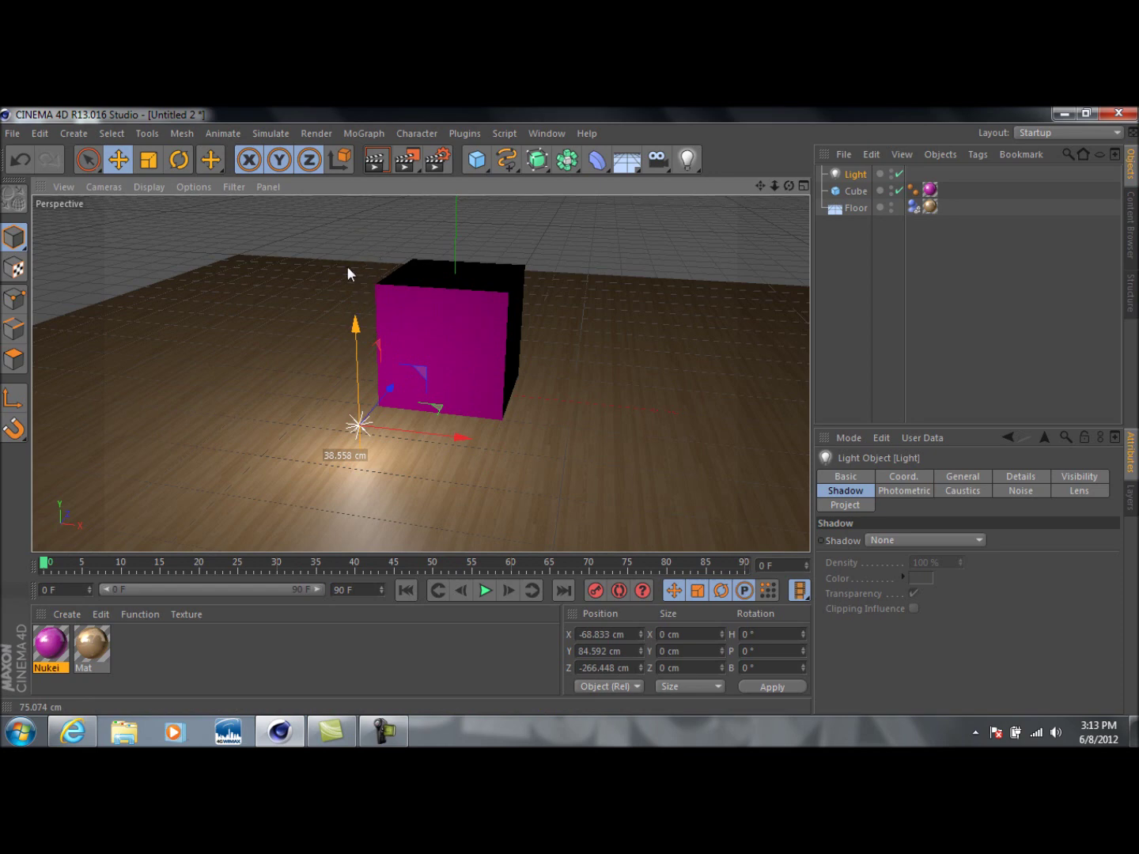
{"action": "left_click_drag", "start_coordinate": [357, 348], "coordinate": [359, 190]}
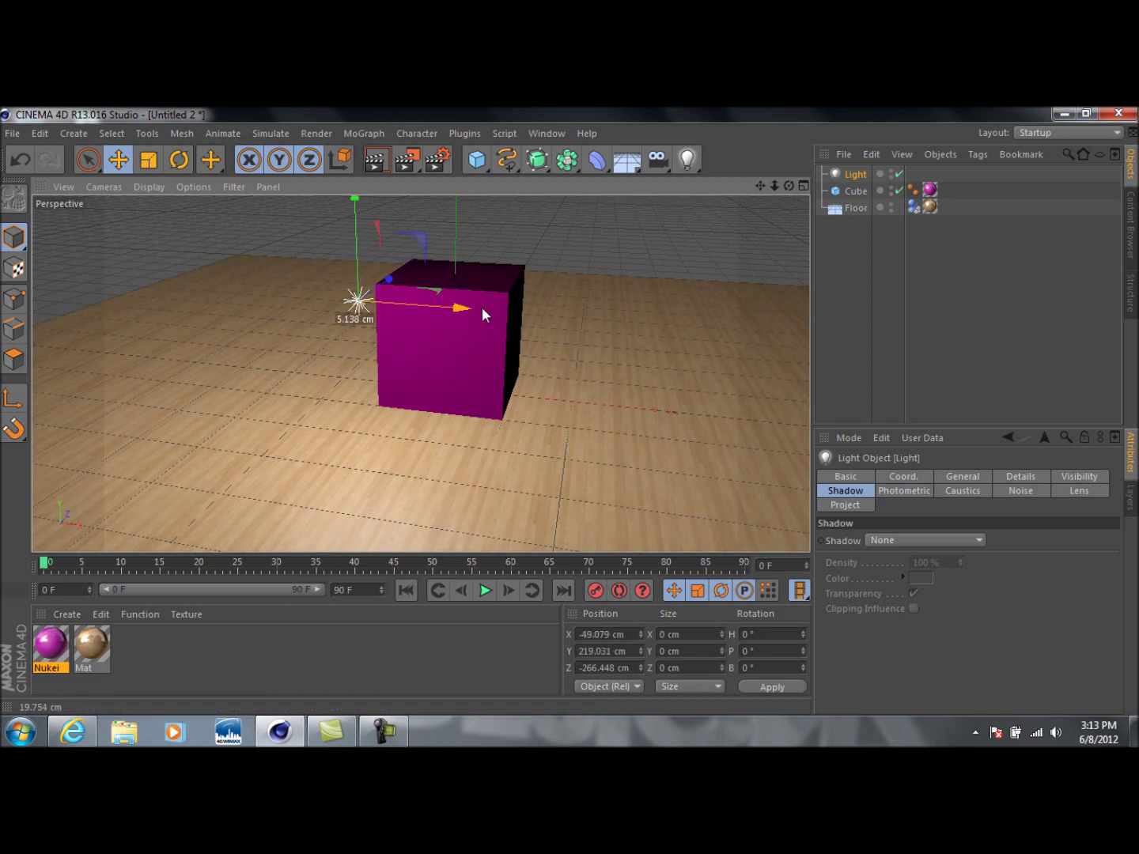
{"action": "left_click_drag", "start_coordinate": [483, 310], "coordinate": [526, 311]}
{"action": "left_click_drag", "start_coordinate": [431, 281], "coordinate": [396, 234]}
{"action": "left_click_drag", "start_coordinate": [510, 307], "coordinate": [494, 307]}
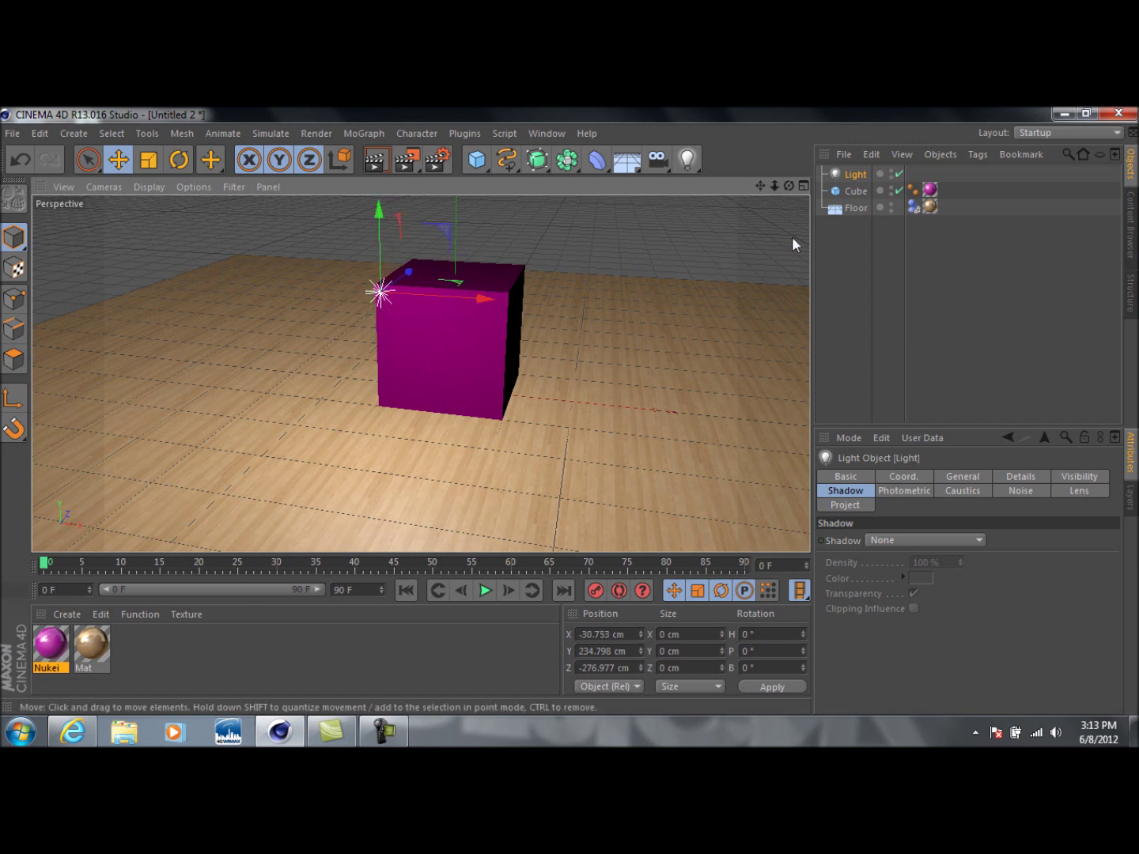
{"action": "left_click", "coordinate": [853, 175]}
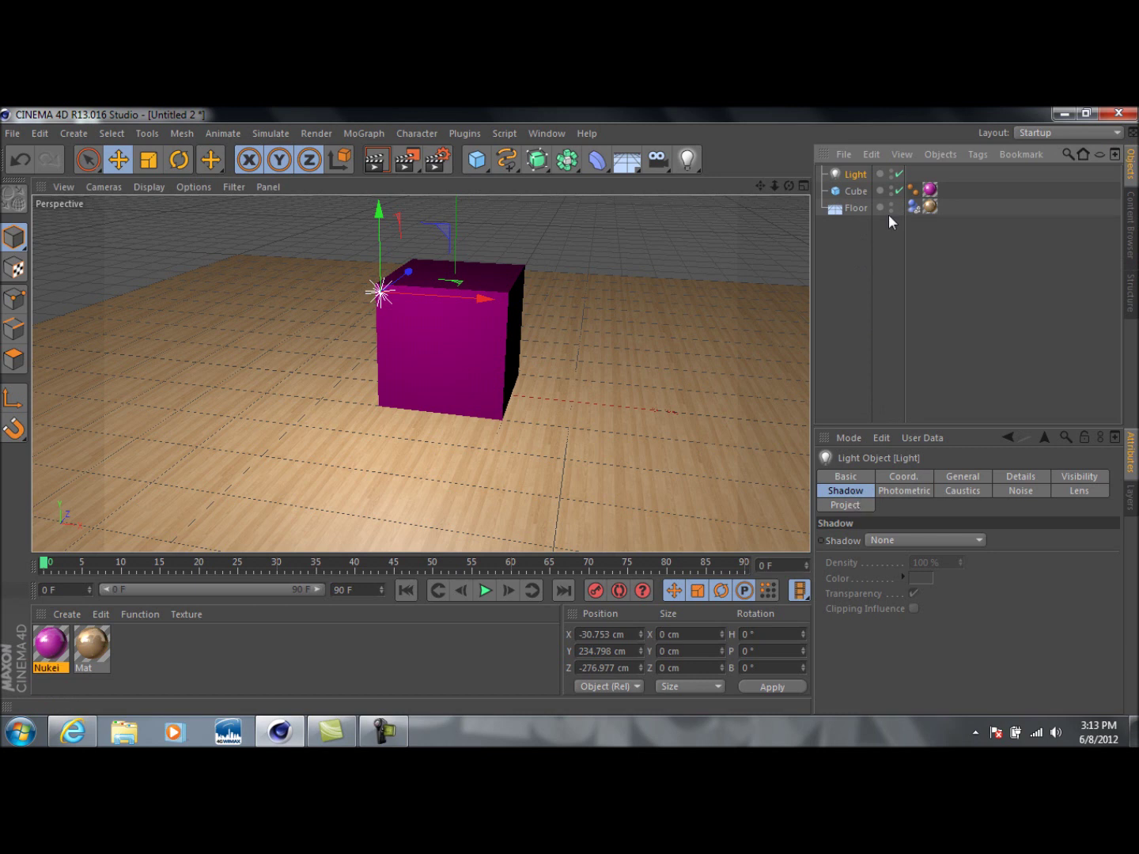
Set the light's shadow to Shadow Maps (Soft) and preview-render the result
{"action": "left_click", "coordinate": [860, 493]}
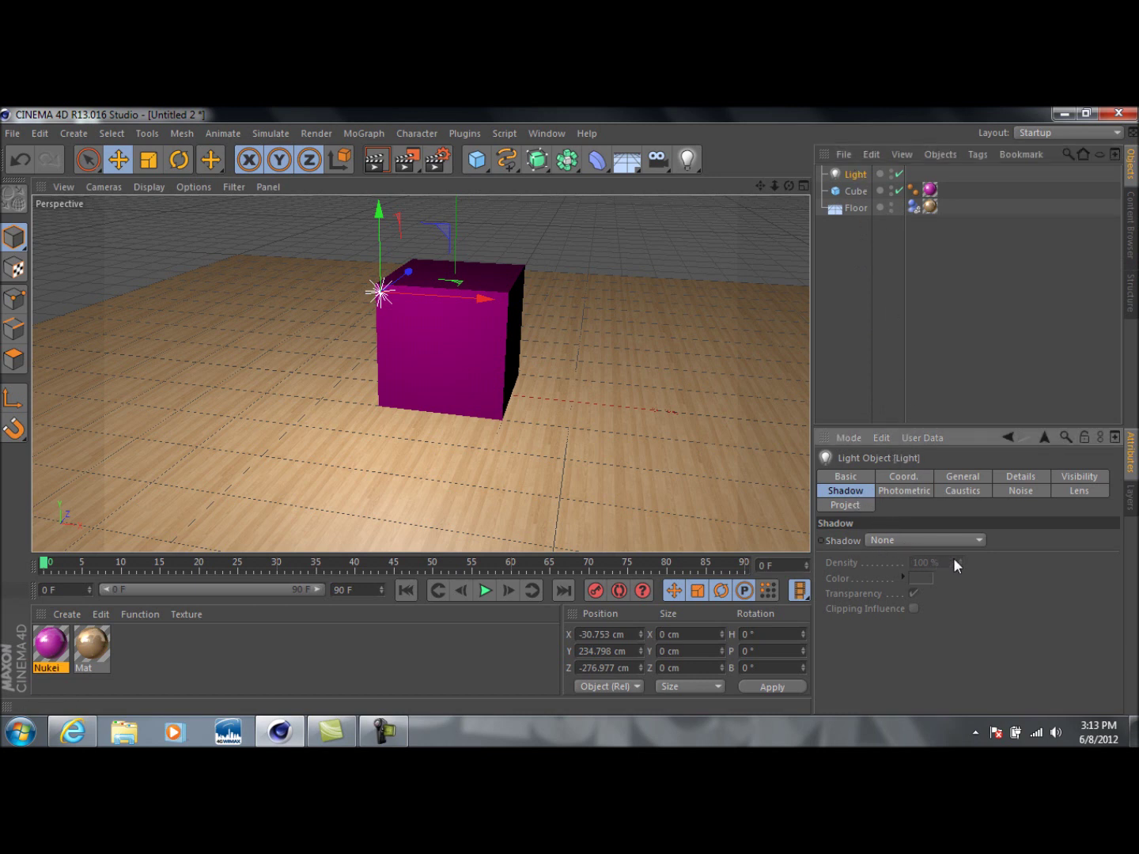
{"action": "left_click", "coordinate": [974, 543]}
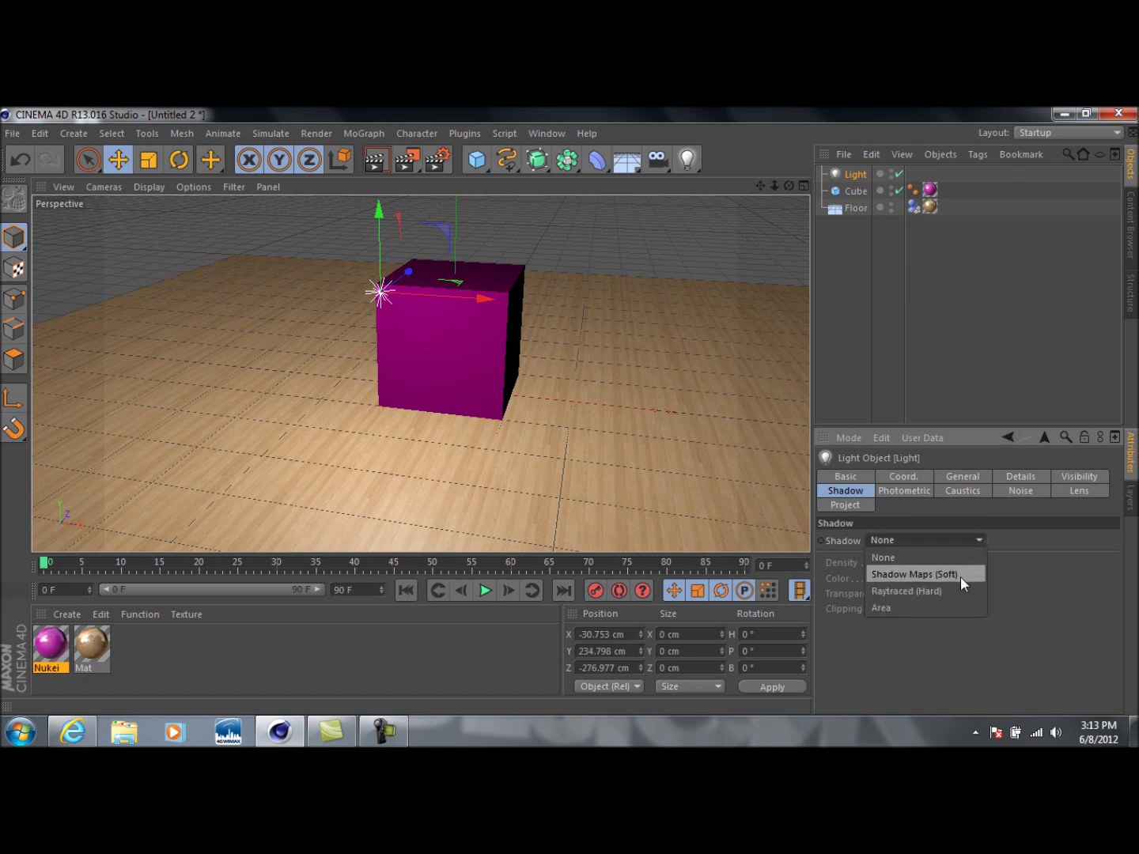
{"action": "left_click", "coordinate": [959, 576]}
{"action": "left_click", "coordinate": [374, 159]}
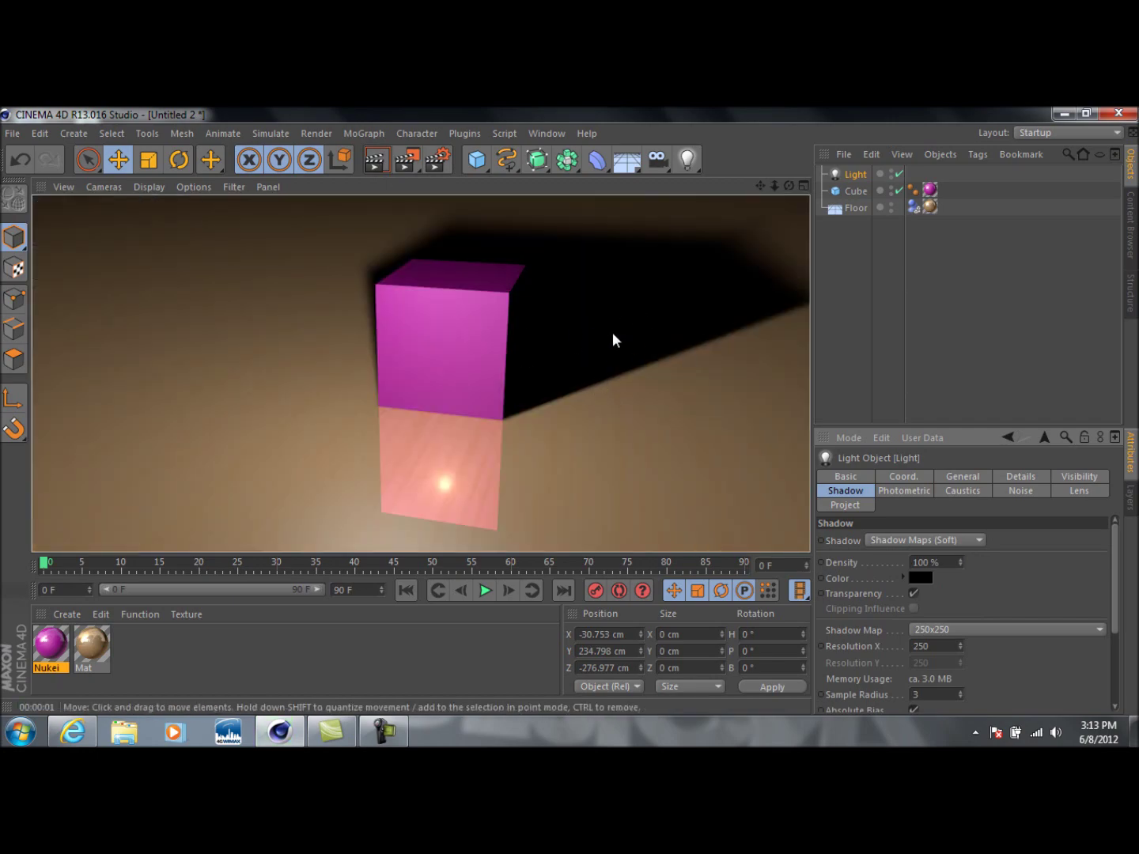
{"action": "left_click", "coordinate": [613, 341]}
{"action": "left_click_drag", "start_coordinate": [788, 186], "coordinate": [746, 178]}
Add Light.1, raise it and adjust its depth, then preview-render with both lights
{"action": "left_click_drag", "start_coordinate": [331, 400], "coordinate": [354, 417]}
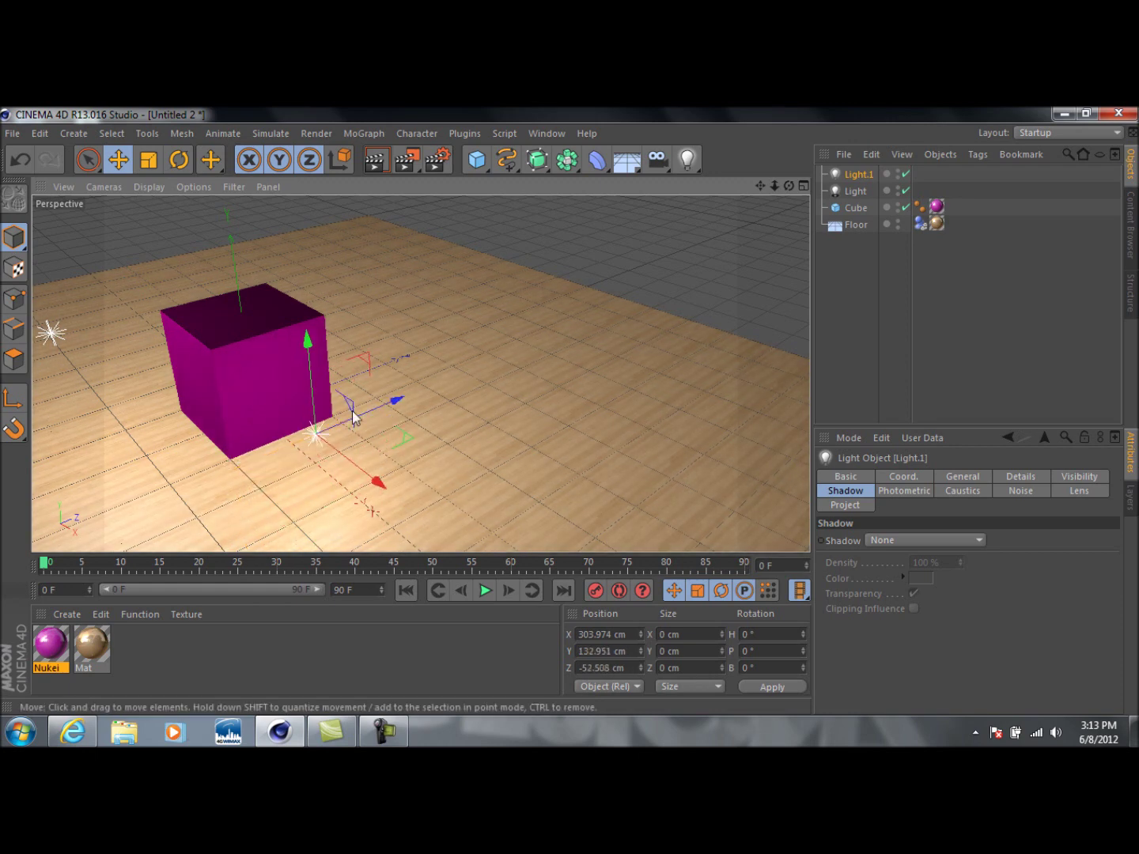
{"action": "left_click_drag", "start_coordinate": [307, 342], "coordinate": [334, 270]}
{"action": "left_click_drag", "start_coordinate": [381, 333], "coordinate": [333, 348]}
{"action": "left_click_drag", "start_coordinate": [308, 427], "coordinate": [318, 433]}
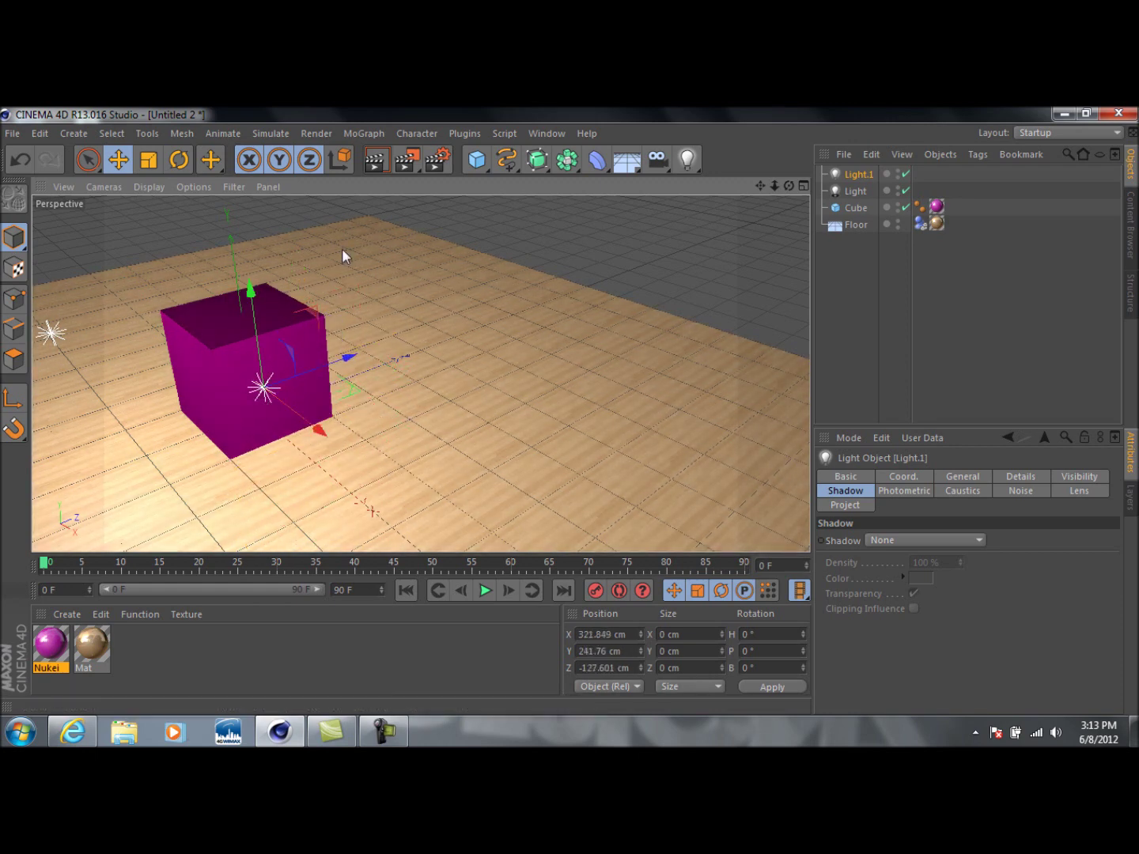
{"action": "left_click", "coordinate": [373, 171]}
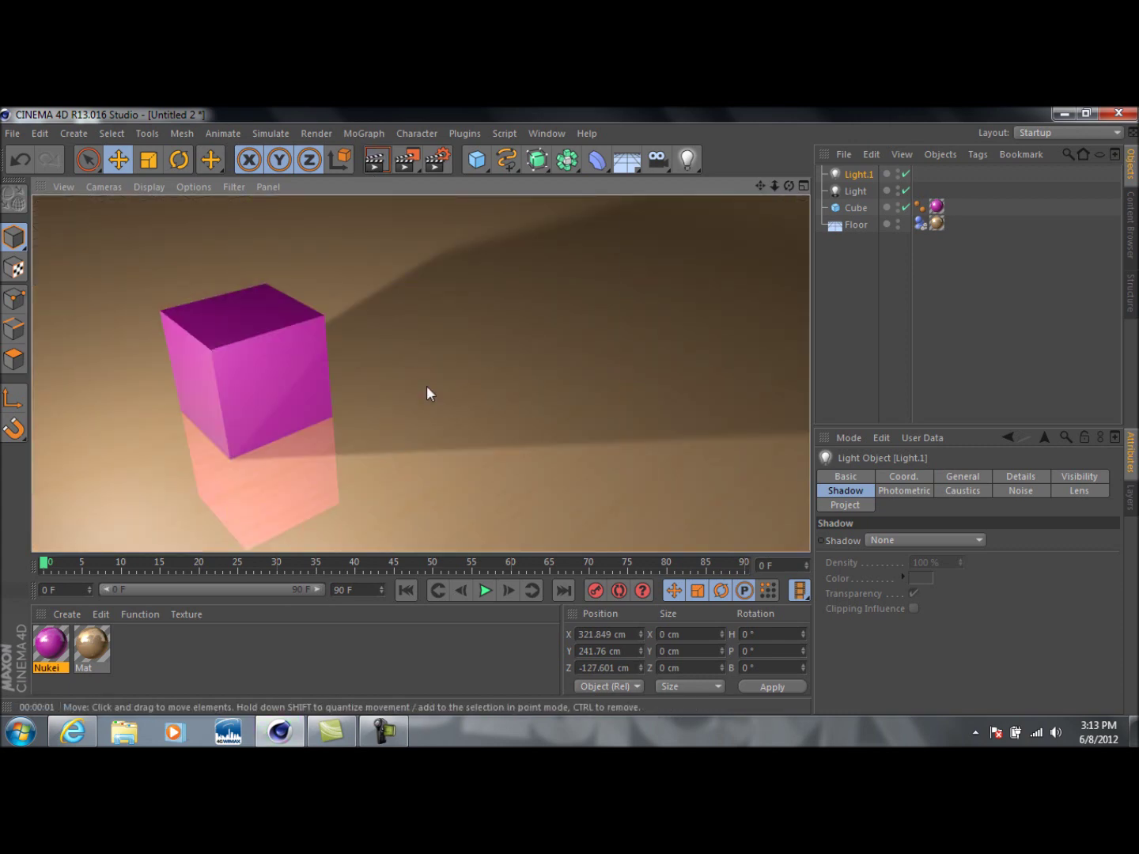
{"action": "left_click", "coordinate": [426, 394]}
{"action": "left_click_drag", "start_coordinate": [789, 185], "coordinate": [514, 184]}
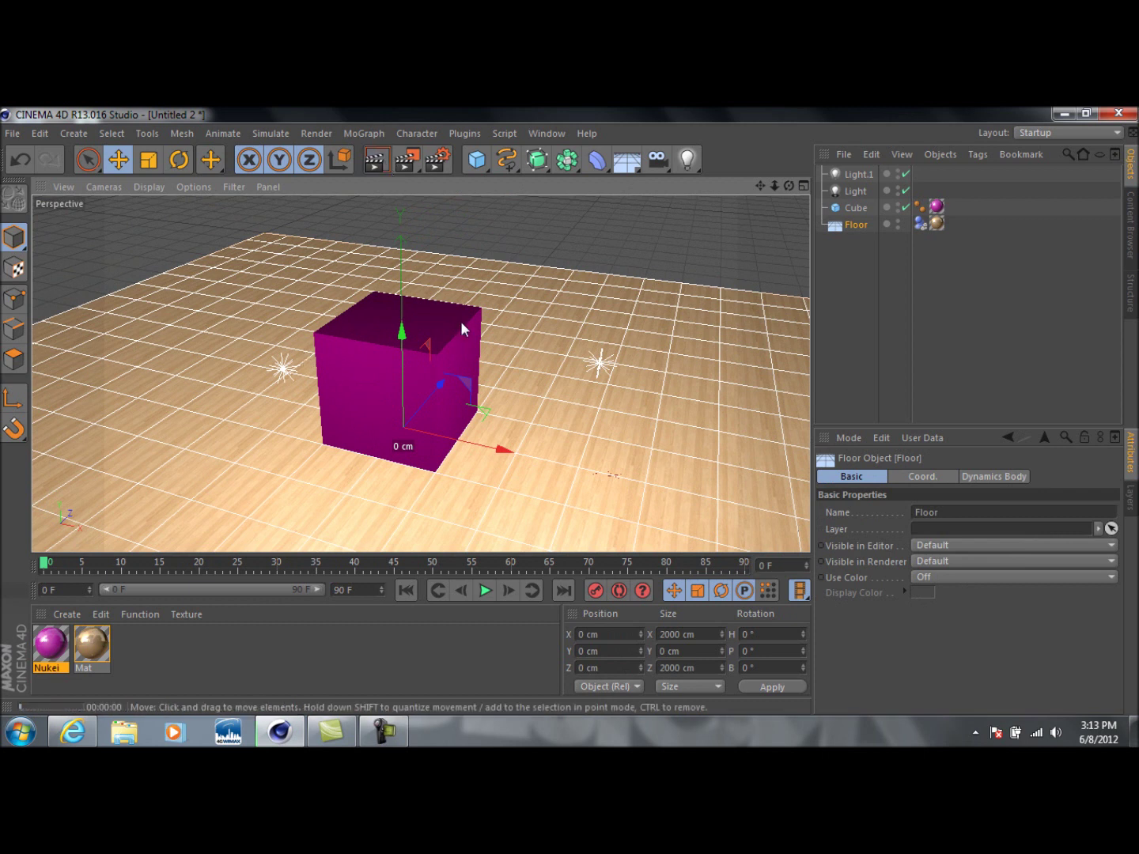
Push Light.1 back to Z about 280 cm and left to X about 248 cm, then test-render
{"action": "key", "text": "ctrl+r"}
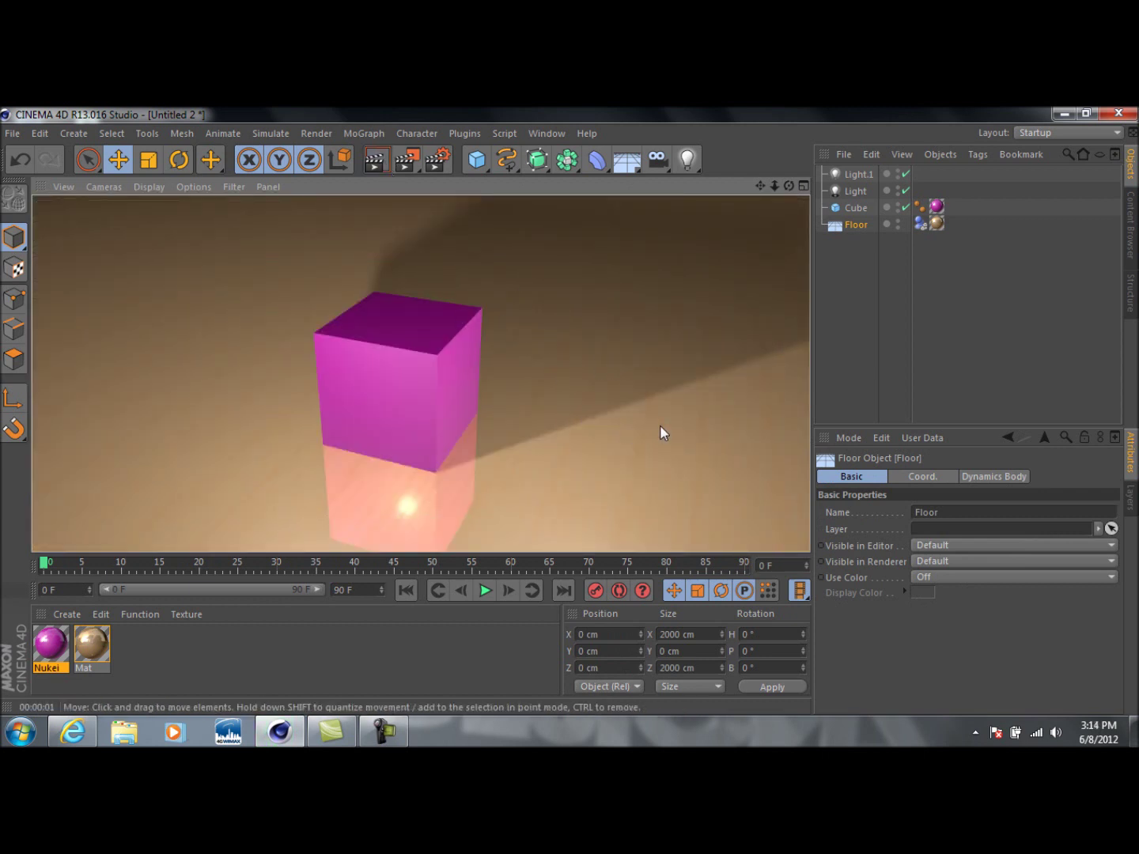
{"action": "left_click", "coordinate": [656, 425]}
{"action": "left_click", "coordinate": [599, 364]}
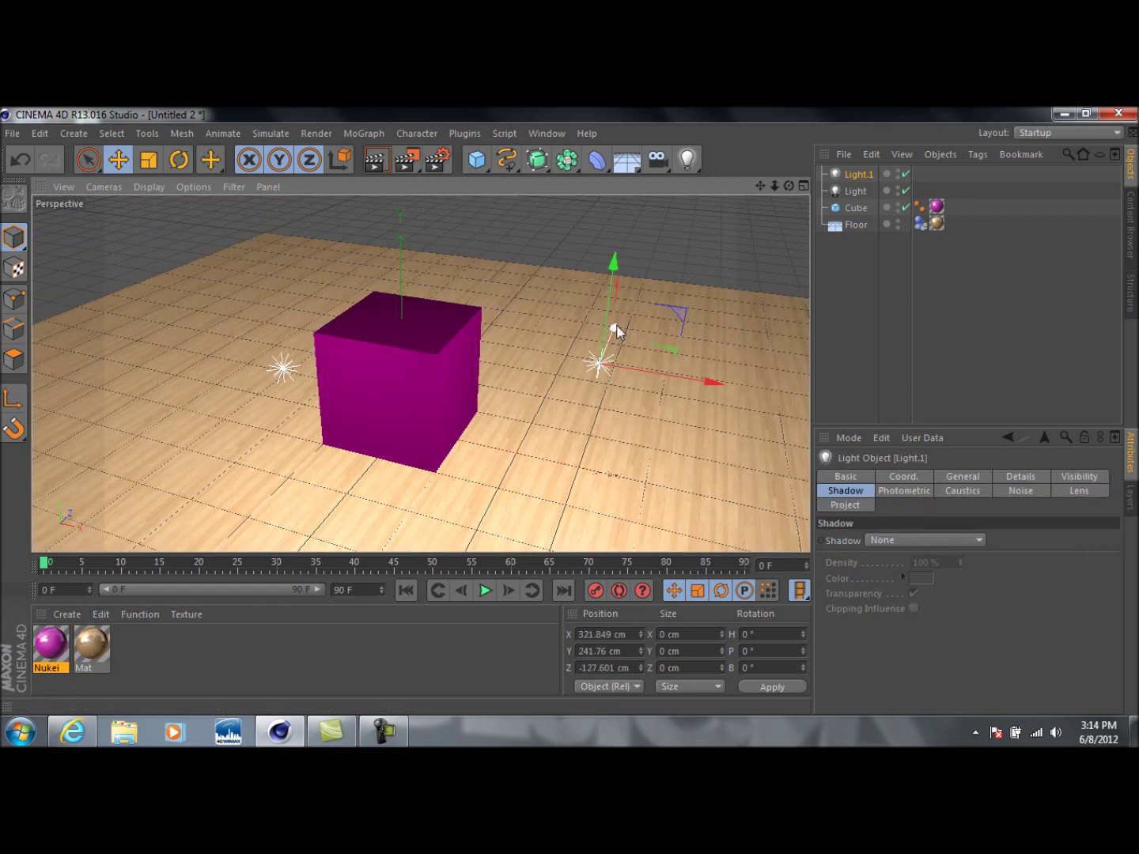
{"action": "left_click_drag", "start_coordinate": [616, 332], "coordinate": [646, 265]}
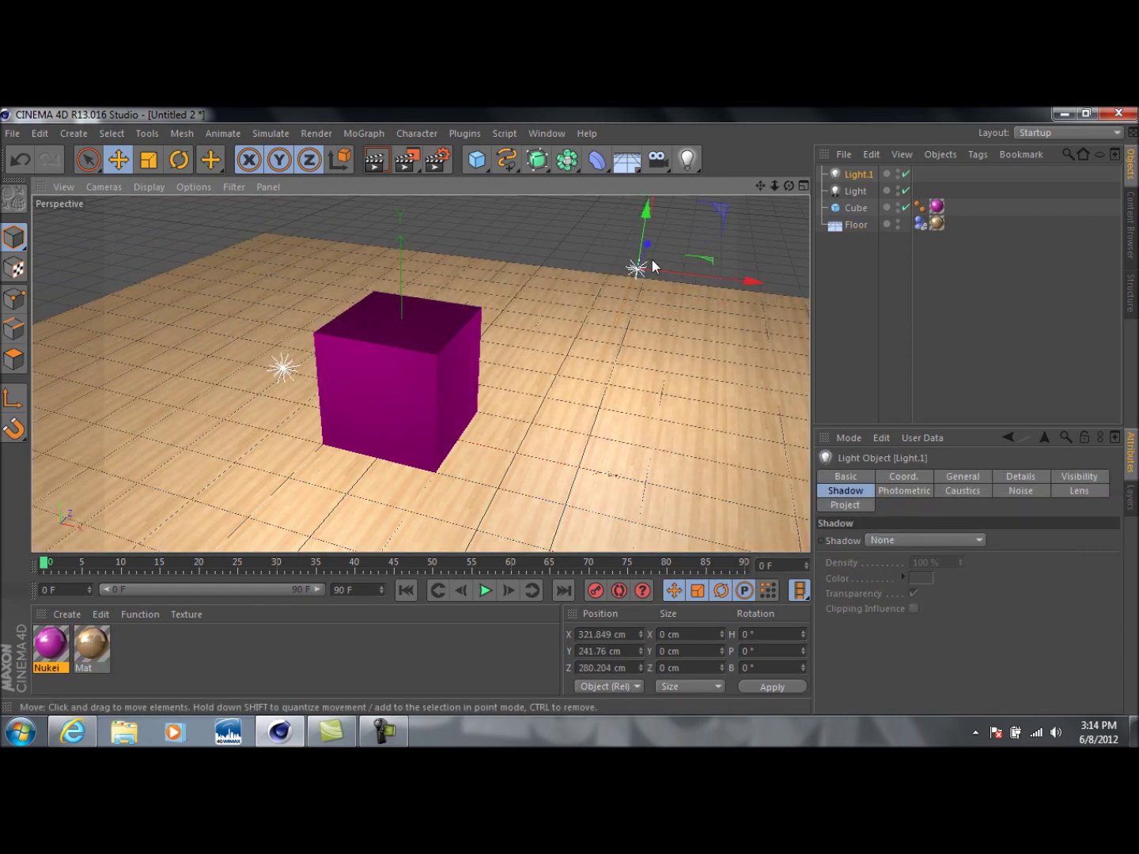
{"action": "left_click_drag", "start_coordinate": [744, 285], "coordinate": [704, 283]}
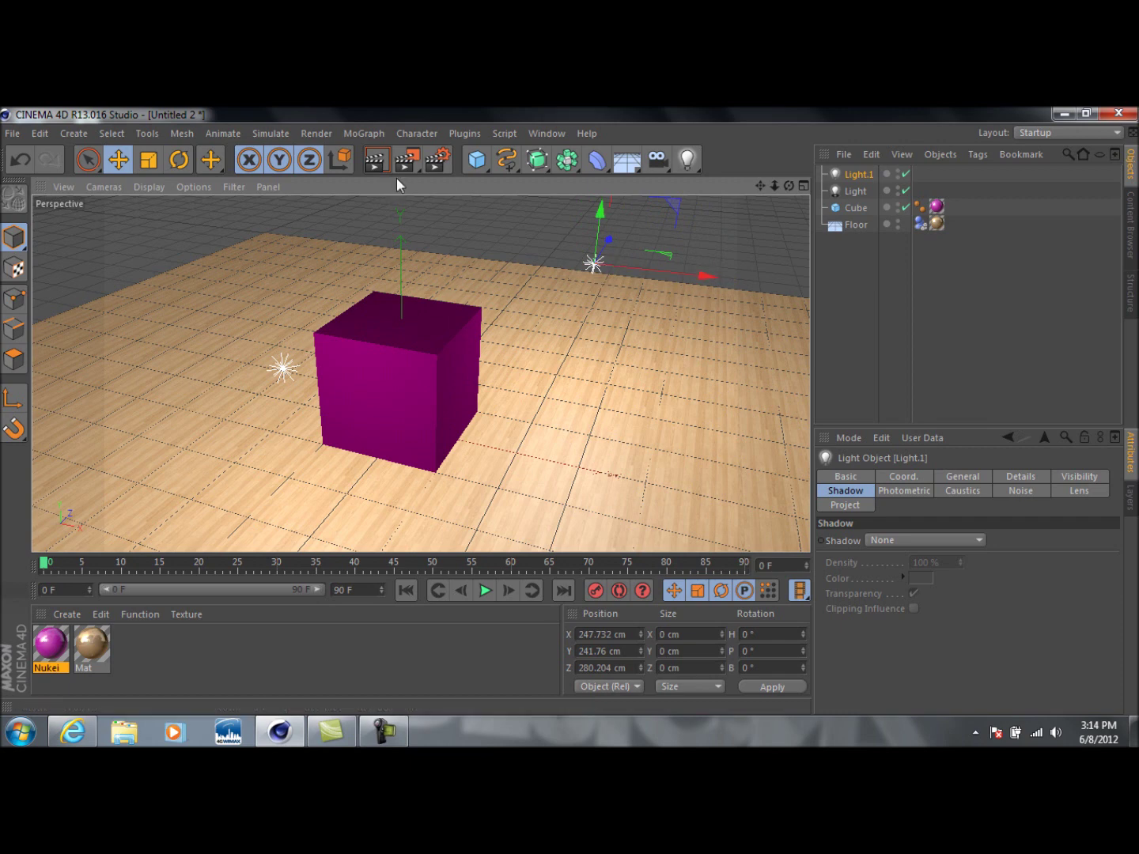
{"action": "left_click", "coordinate": [375, 160]}
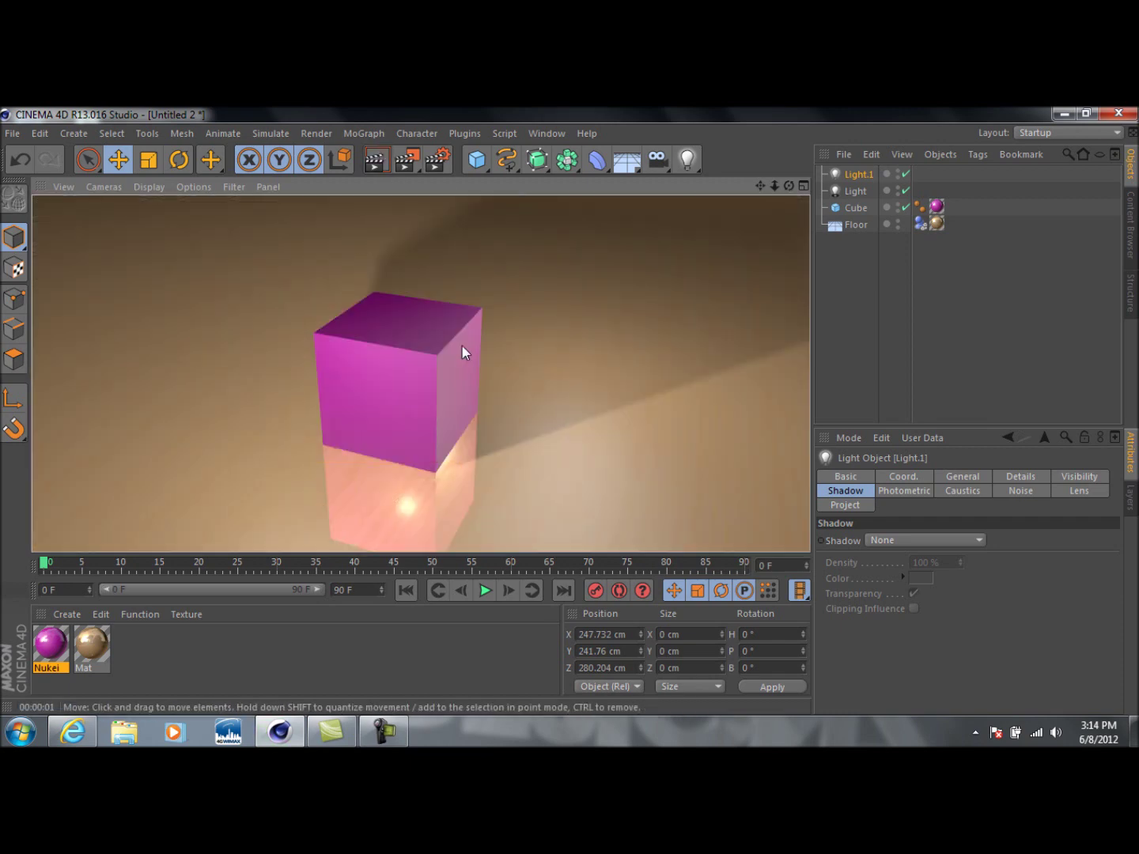
{"action": "left_click", "coordinate": [609, 387]}
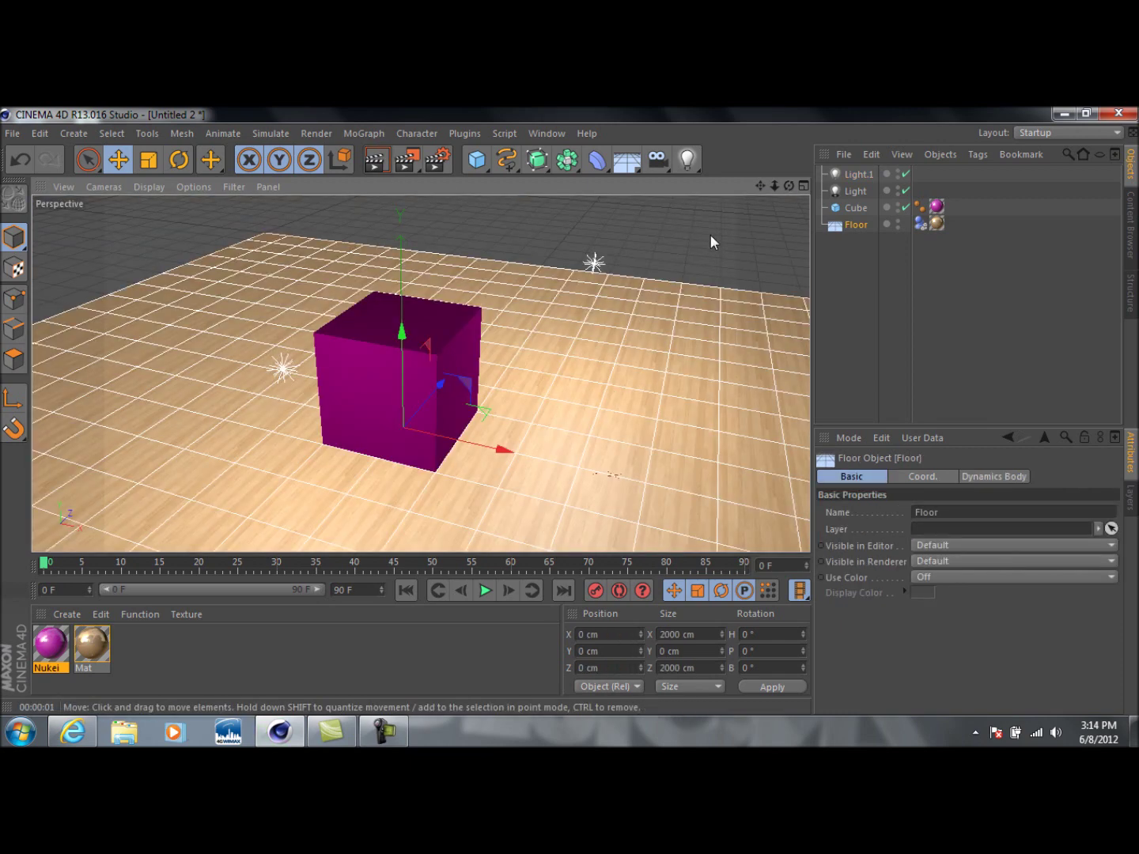
{"action": "mouse_move", "coordinate": [788, 185]}
{"action": "left_mouse_down"}
{"action": "mouse_move", "coordinate": [795, 207]}
{"action": "mouse_move", "coordinate": [786, 197]}
{"action": "left_mouse_up"}
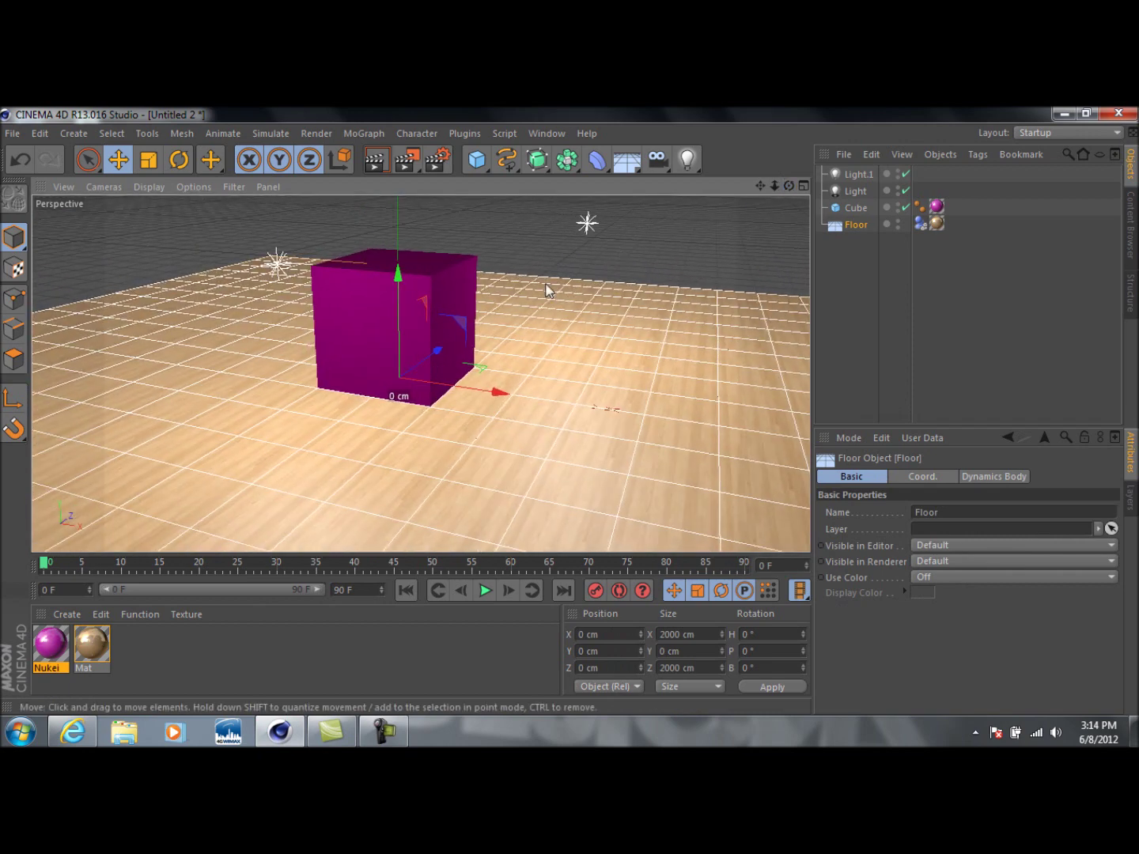
{"action": "left_click", "coordinate": [467, 293]}
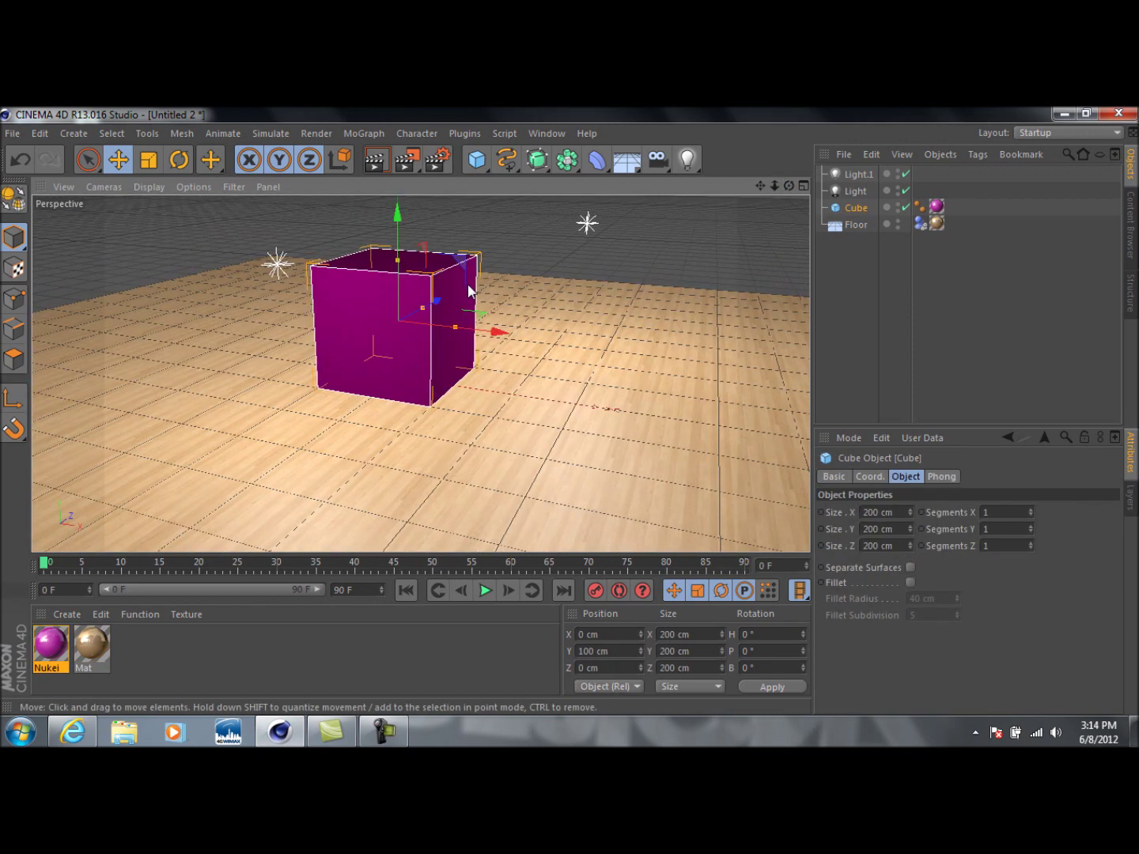
Launch the Thrausi plugin and set its break mode to On Collision
{"action": "left_click", "coordinate": [462, 133]}
{"action": "mouse_move", "coordinate": [537, 182]}
{"action": "left_click", "coordinate": [636, 182]}
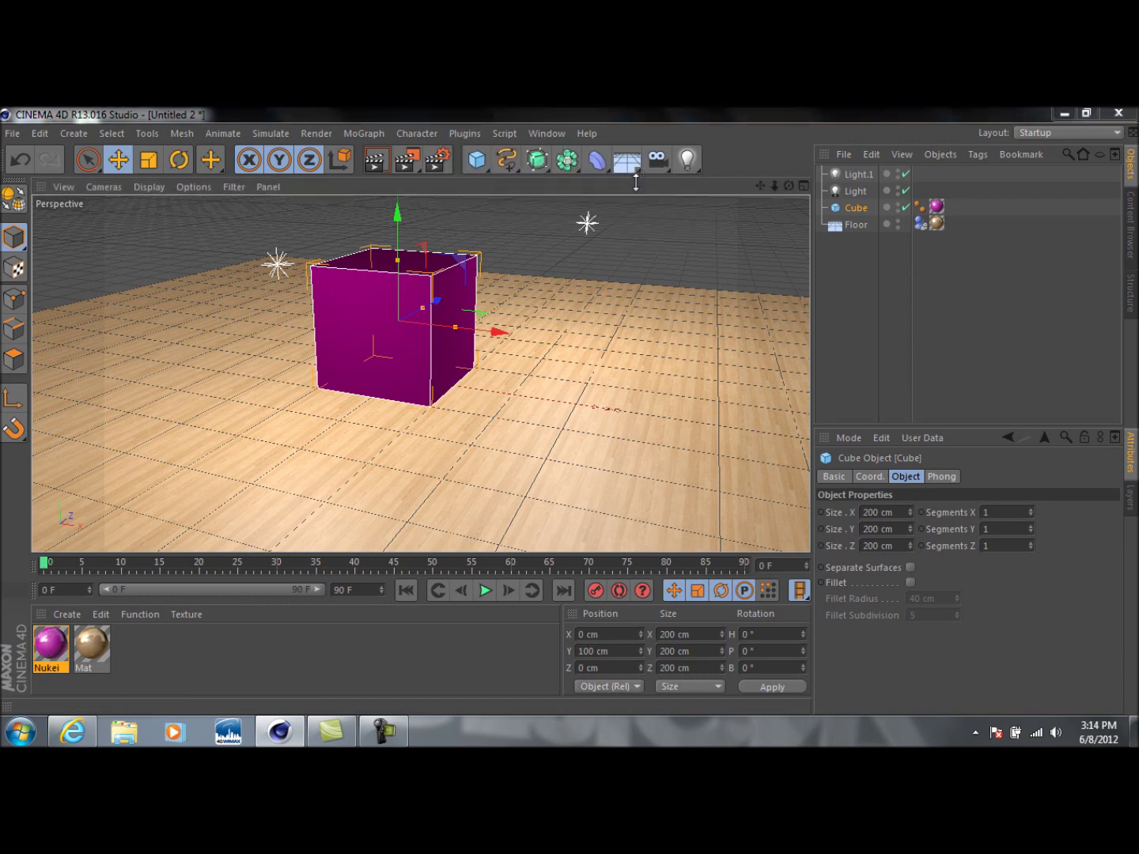
{"action": "left_click_drag", "start_coordinate": [539, 189], "coordinate": [572, 184]}
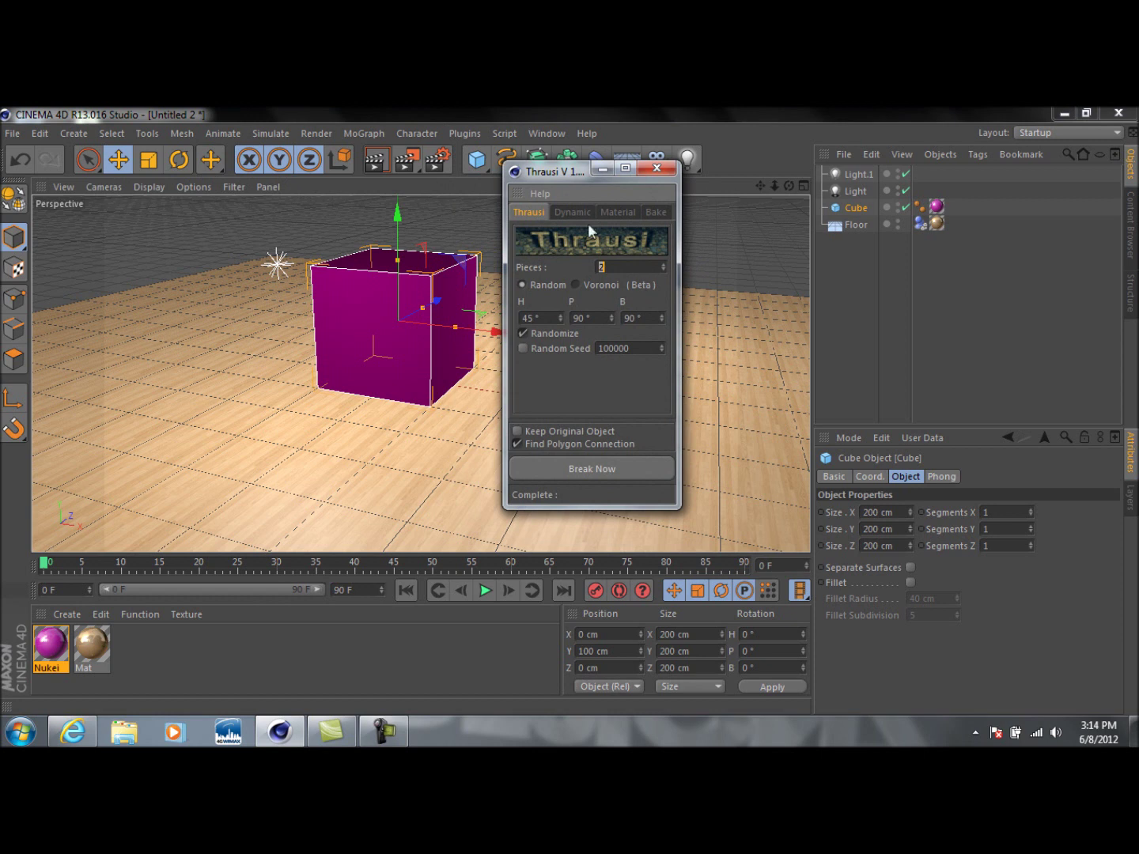
{"action": "left_click", "coordinate": [584, 212]}
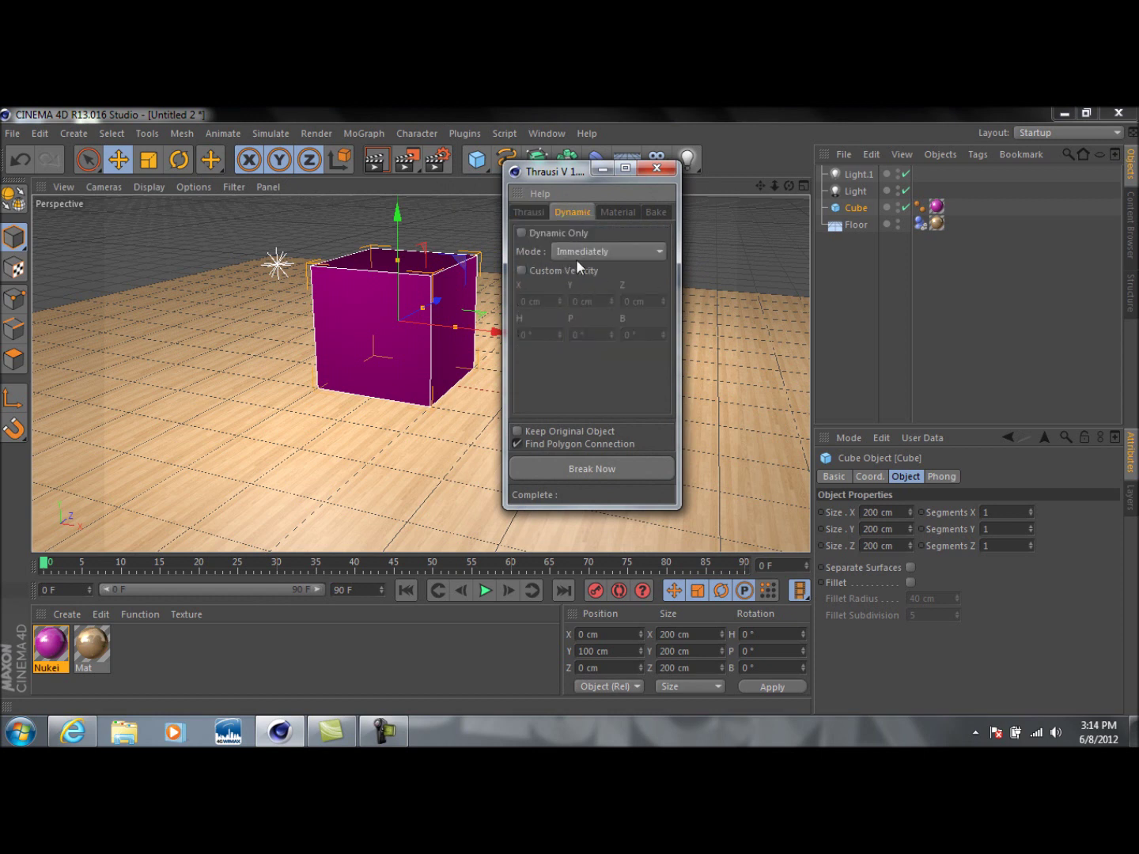
{"action": "left_click", "coordinate": [606, 253]}
{"action": "left_click", "coordinate": [623, 309]}
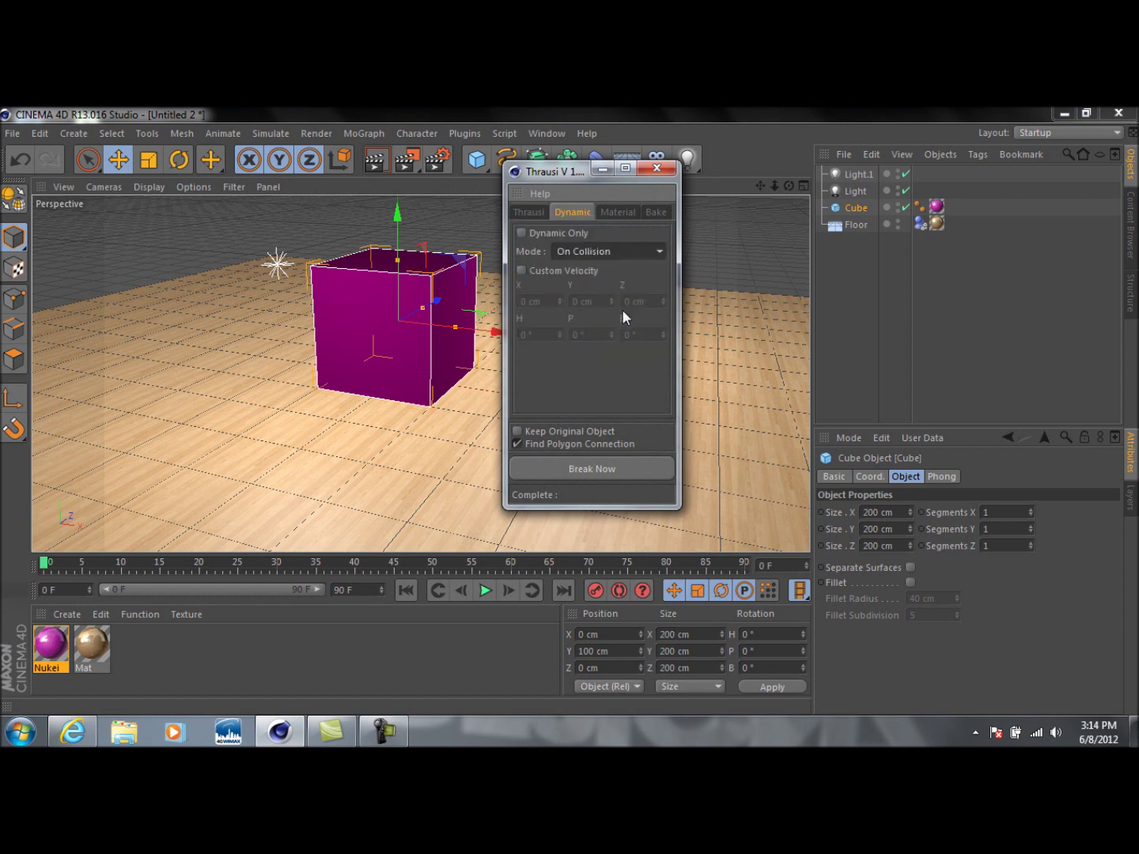
{"action": "left_click", "coordinate": [529, 211]}
Break the cube into 100 pieces and reveal the Cube_Thrausi_100 fragments
{"action": "double_click", "coordinate": [602, 267]}
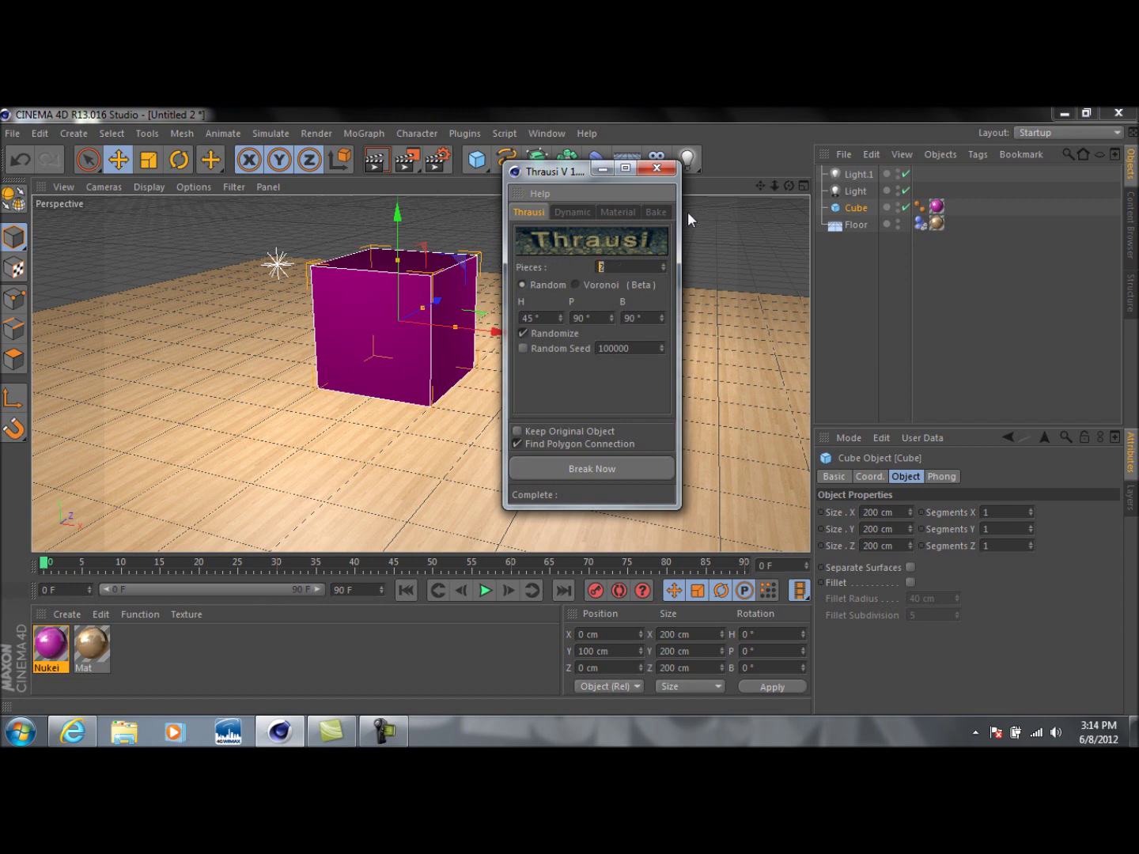
{"action": "type", "text": "100"}
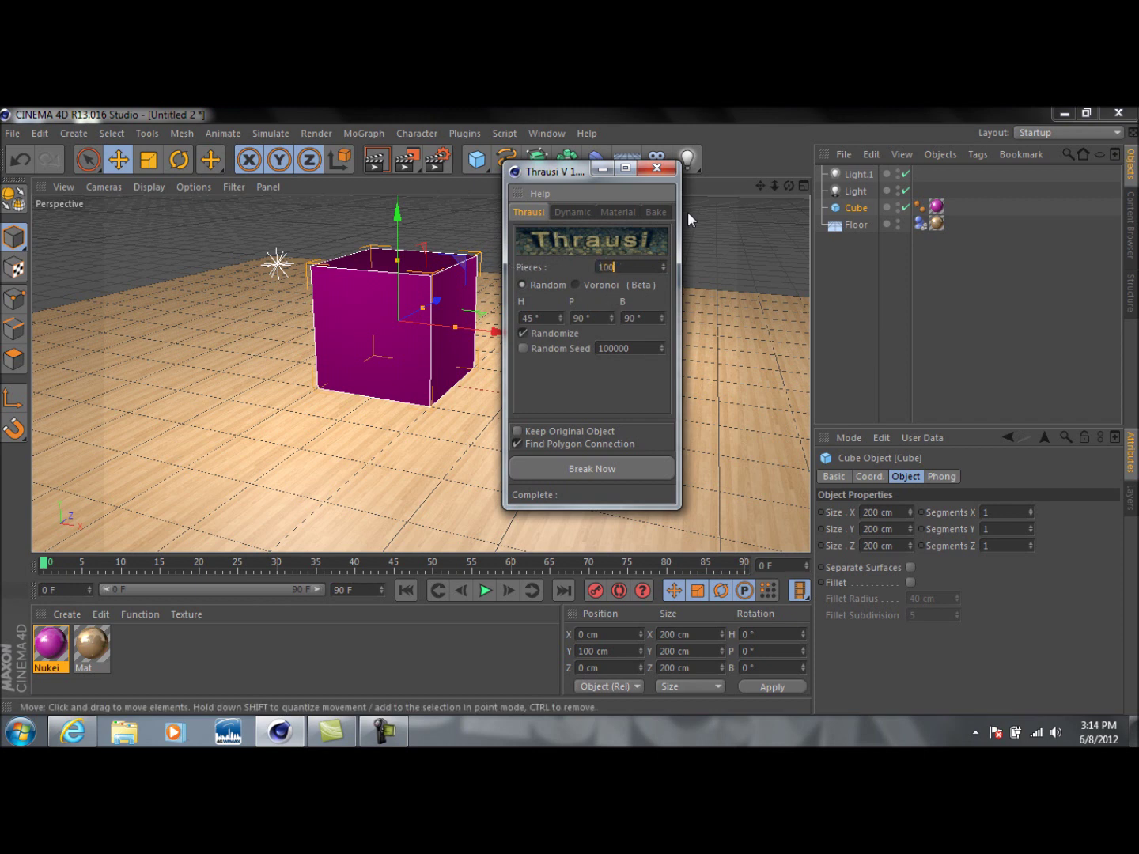
{"action": "left_click", "coordinate": [605, 474]}
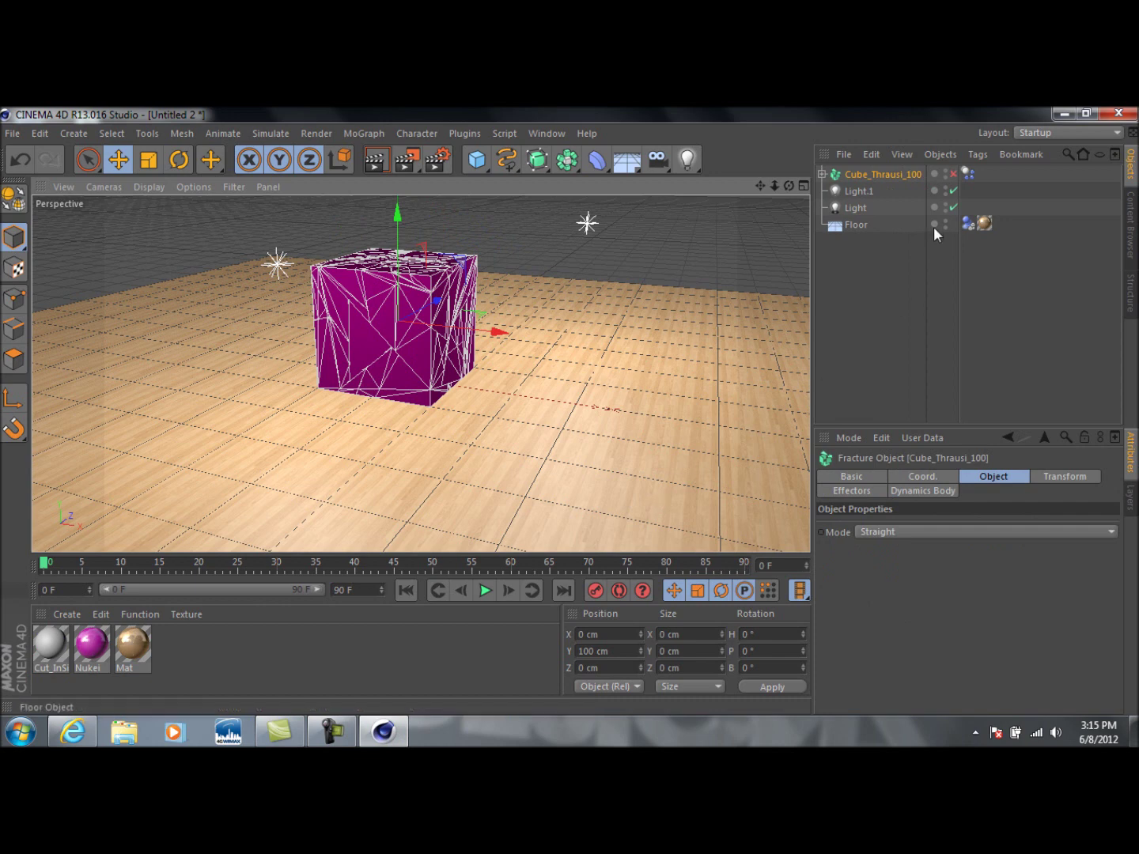
{"action": "left_click", "coordinate": [823, 174]}
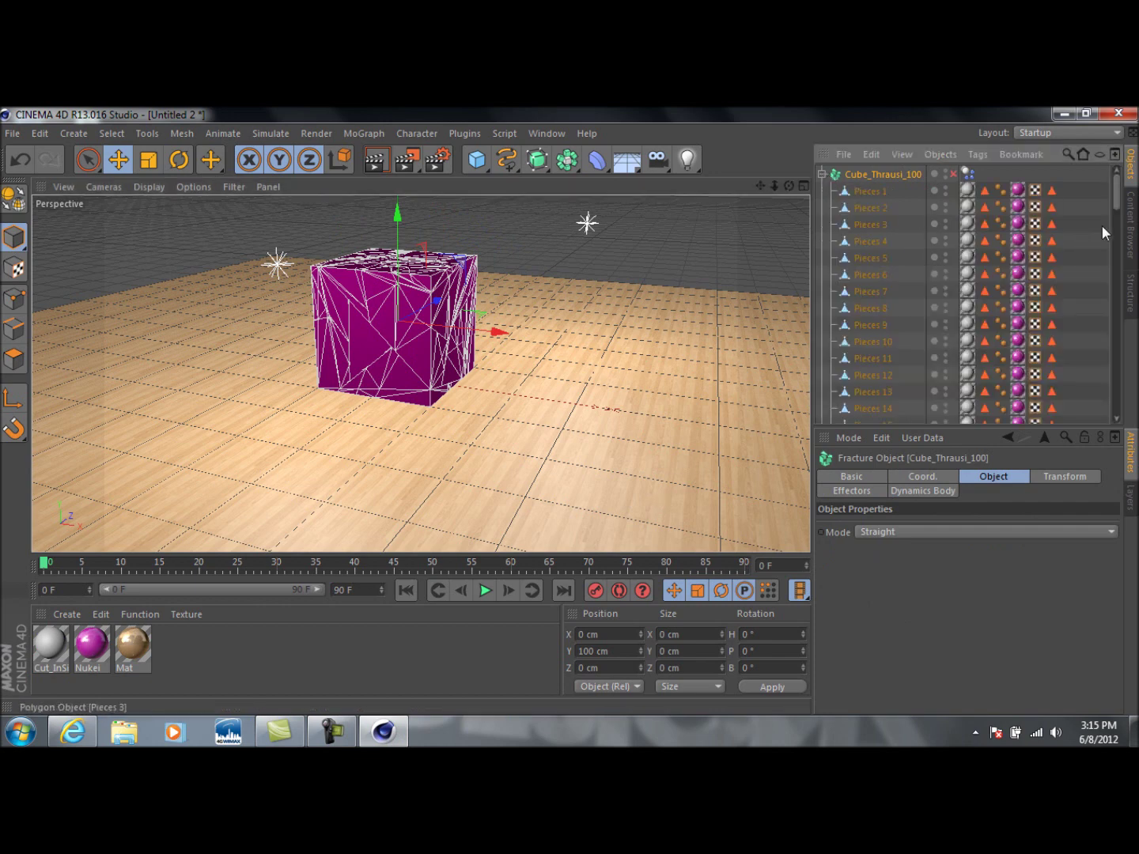
Collapse Cube_Thrausi_100's piece list, deselect everything, and undo a stray added cube
{"action": "mouse_move", "coordinate": [1119, 201]}
{"action": "left_mouse_down"}
{"action": "mouse_move", "coordinate": [1118, 403]}
{"action": "mouse_move", "coordinate": [1116, 182]}
{"action": "left_mouse_up"}
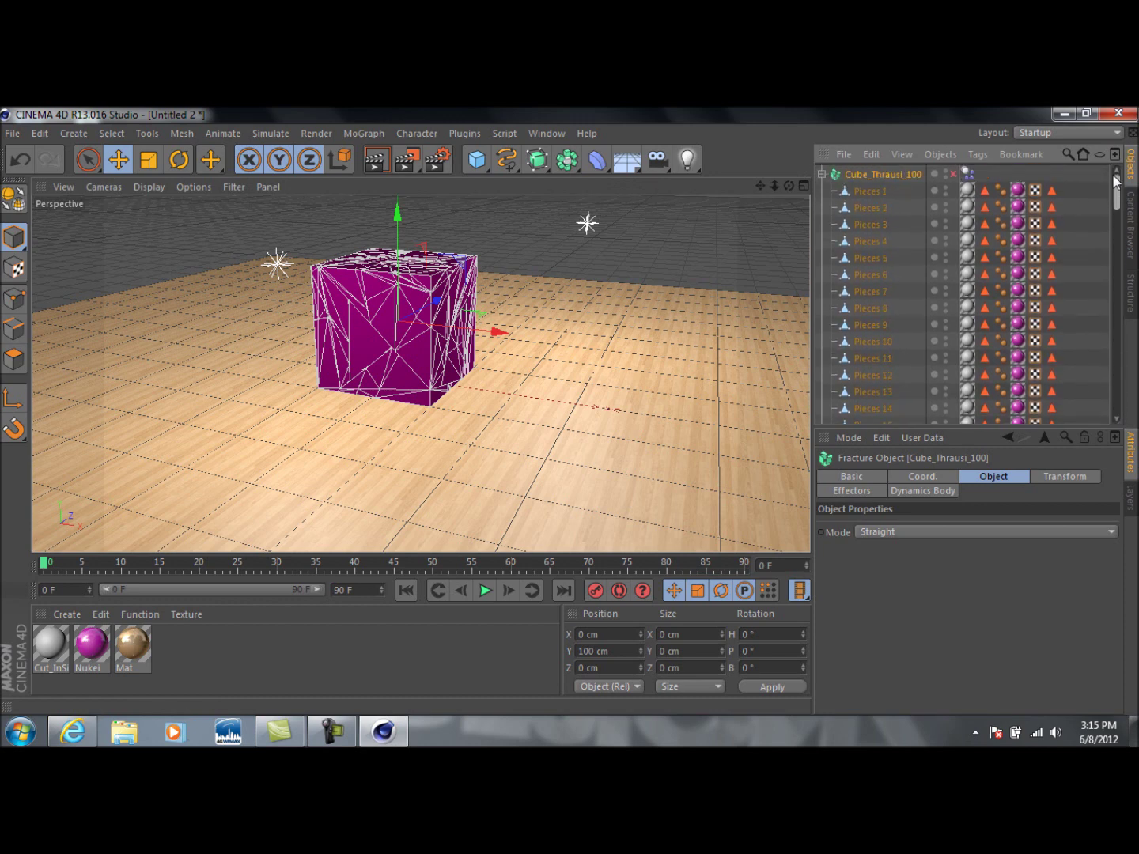
{"action": "left_click", "coordinate": [822, 174]}
{"action": "left_click", "coordinate": [682, 301]}
{"action": "left_click", "coordinate": [678, 263]}
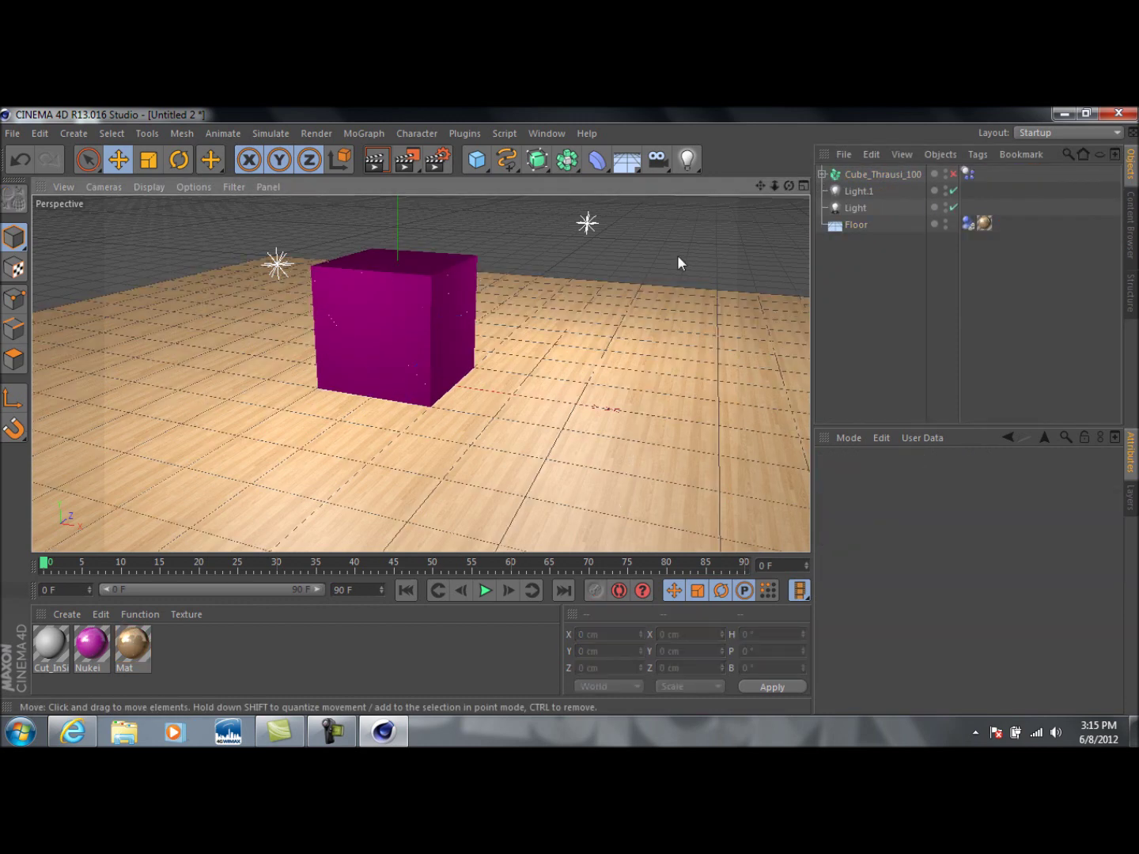
{"action": "left_click_drag", "start_coordinate": [789, 187], "coordinate": [491, 186]}
{"action": "left_click", "coordinate": [477, 159]}
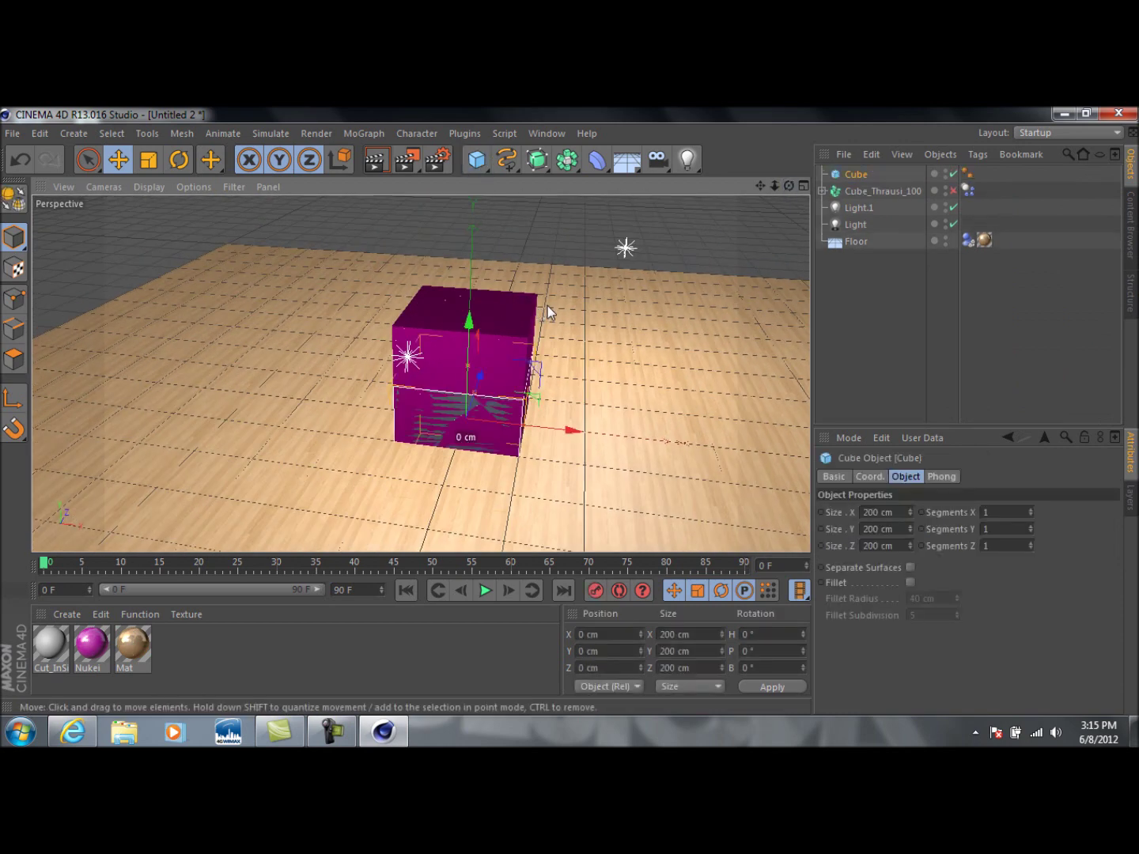
{"action": "left_click", "coordinate": [40, 134]}
{"action": "left_click", "coordinate": [52, 160]}
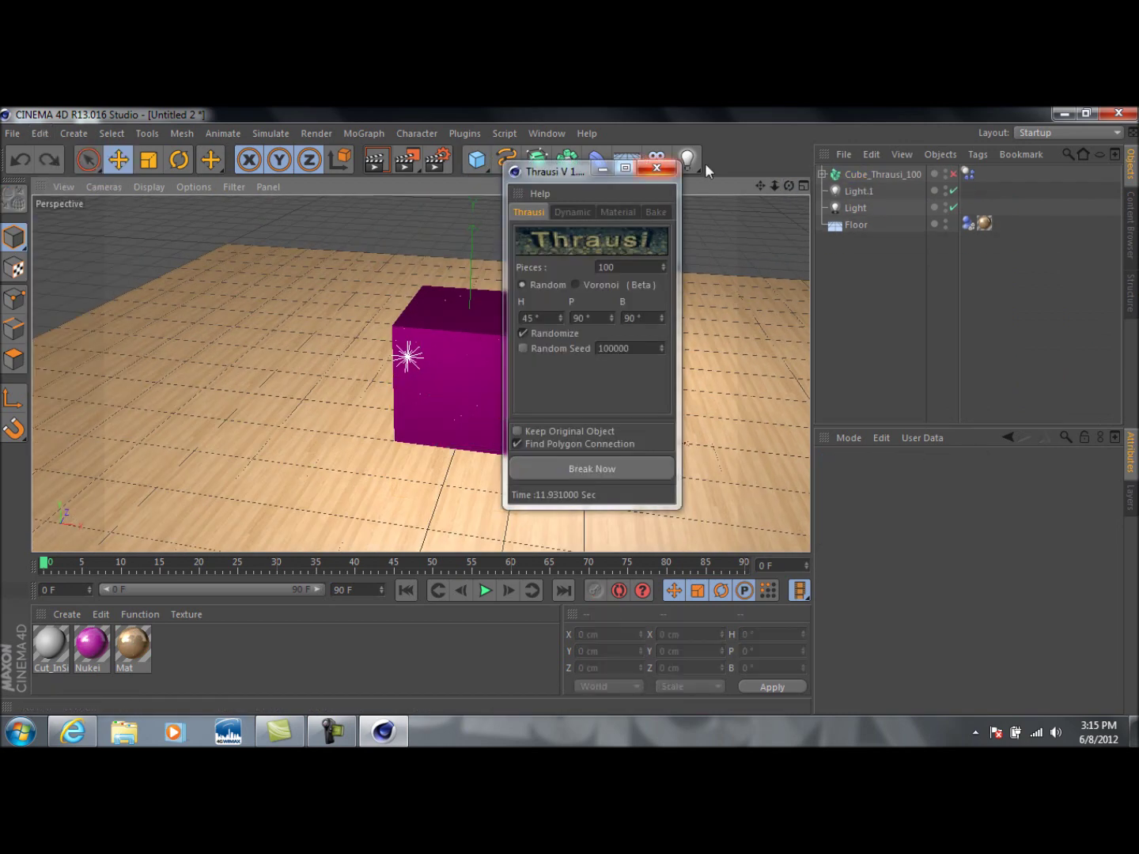
Close the Thrausi fracture window and test-render the viewport to check the cube
{"action": "left_click", "coordinate": [657, 169]}
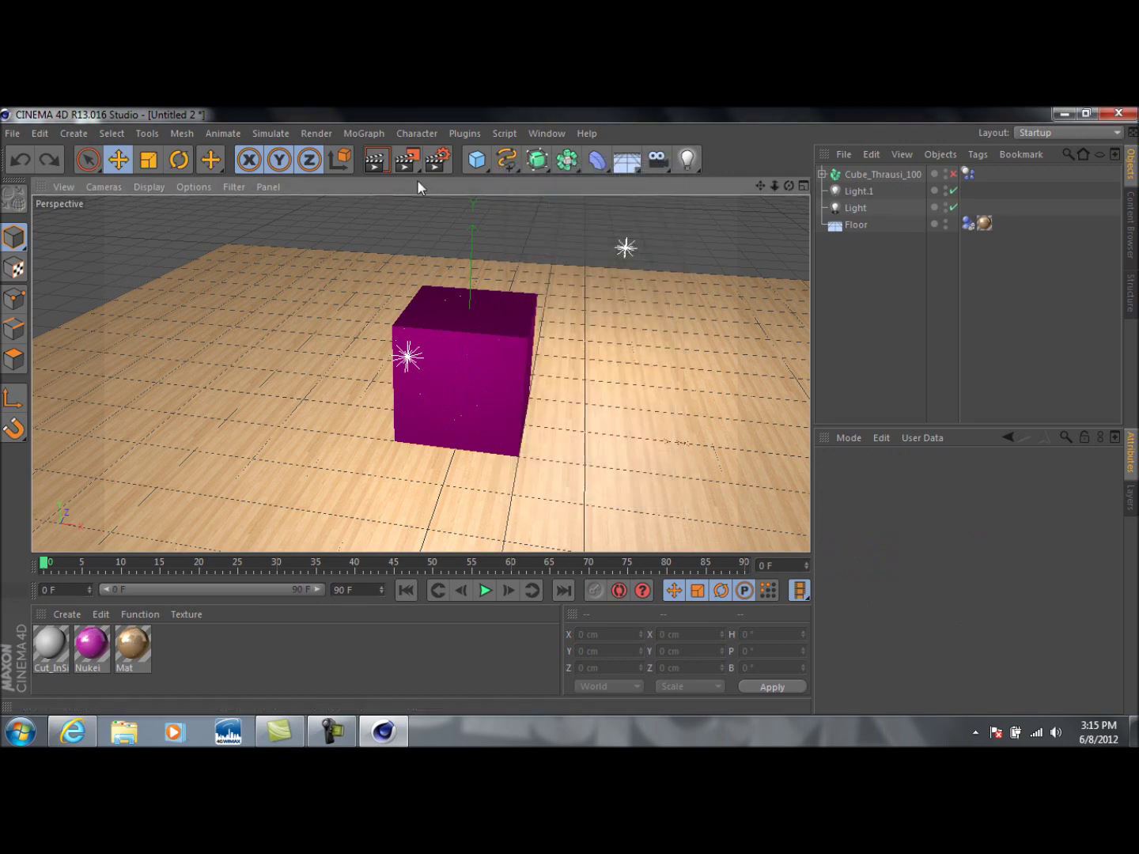
{"action": "key", "text": "ctrl+r"}
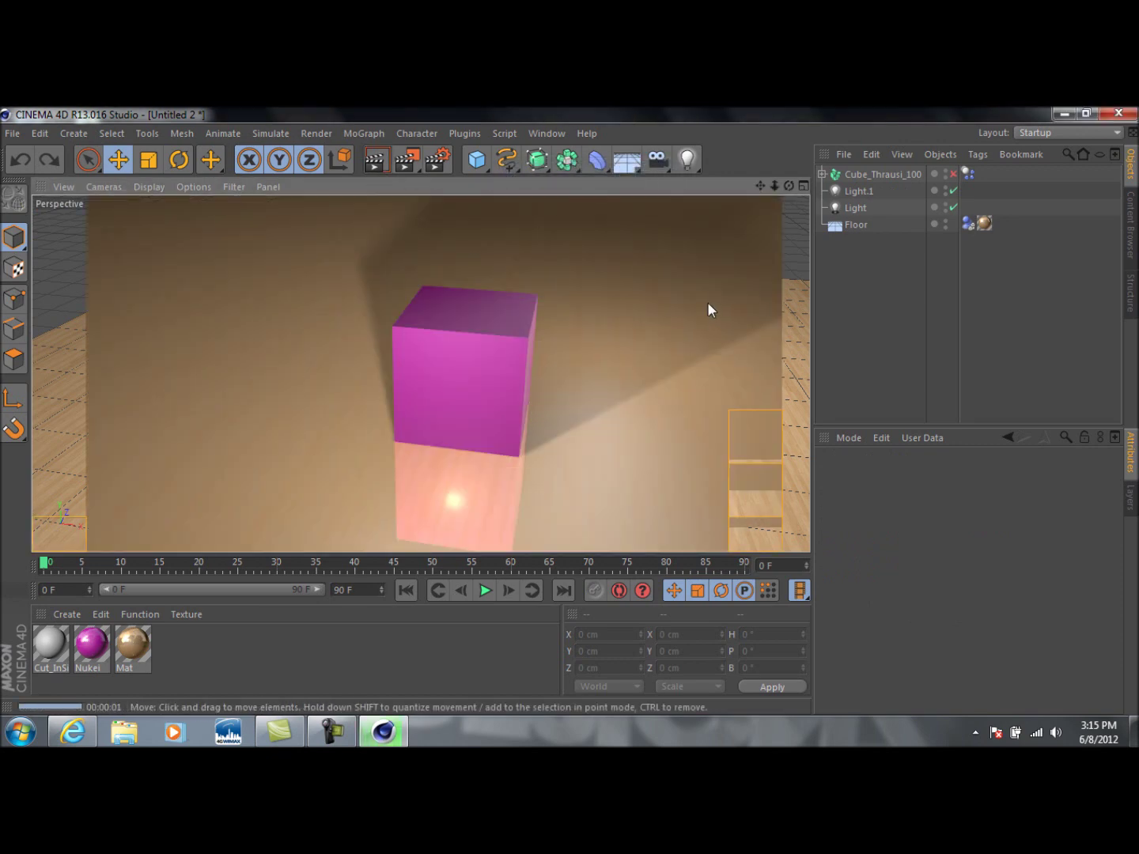
{"action": "left_click", "coordinate": [697, 234]}
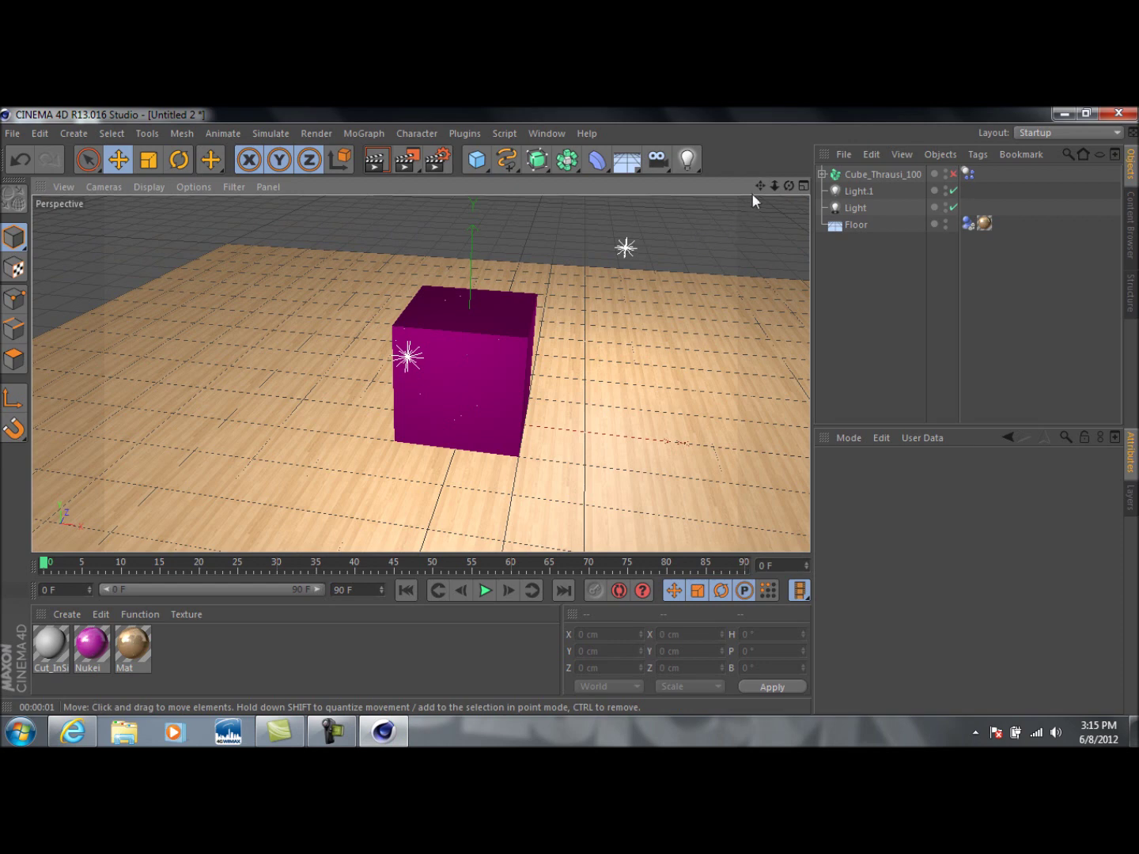
{"action": "left_click_drag", "start_coordinate": [420, 374], "coordinate": [459, 364], "text": "alt"}
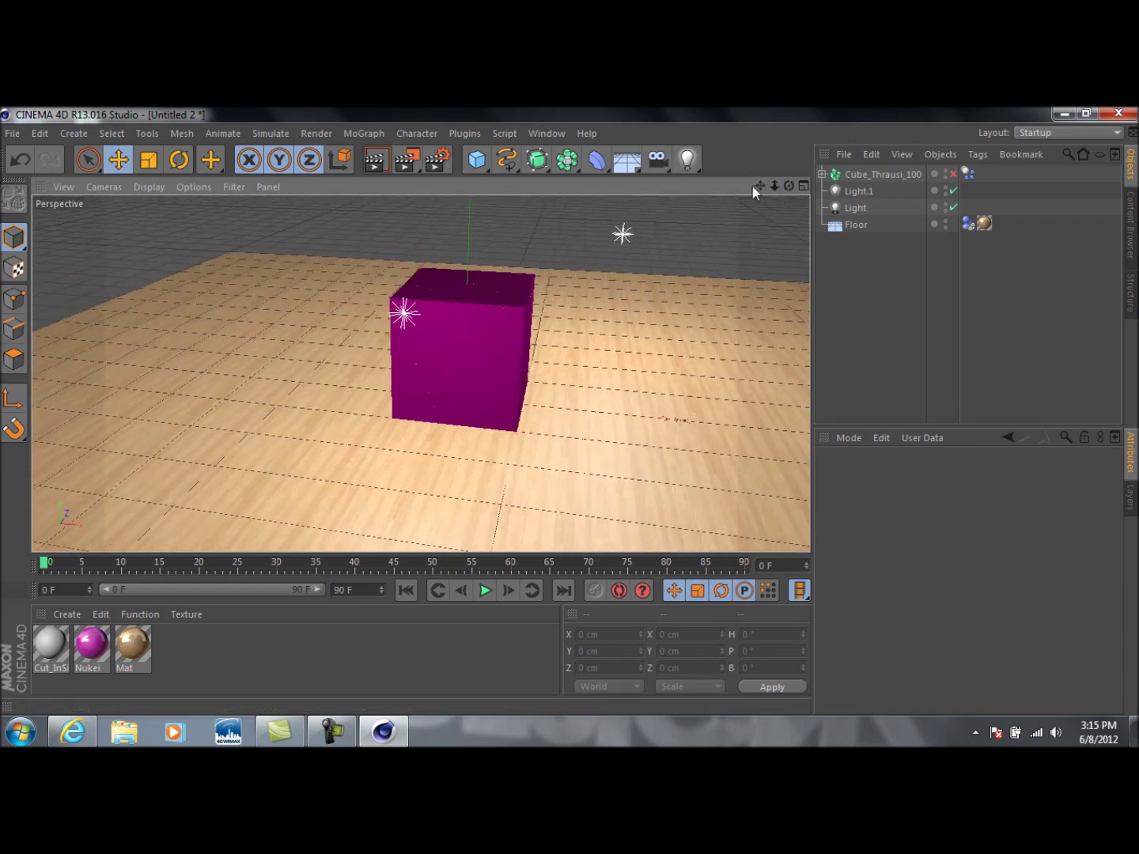
Add a Sphere primitive to the scene
{"action": "mouse_move", "coordinate": [758, 186]}
{"action": "left_mouse_down"}
{"action": "mouse_move", "coordinate": [763, 194]}
{"action": "mouse_move", "coordinate": [740, 189]}
{"action": "mouse_move", "coordinate": [754, 184]}
{"action": "mouse_move", "coordinate": [766, 203]}
{"action": "left_mouse_up"}
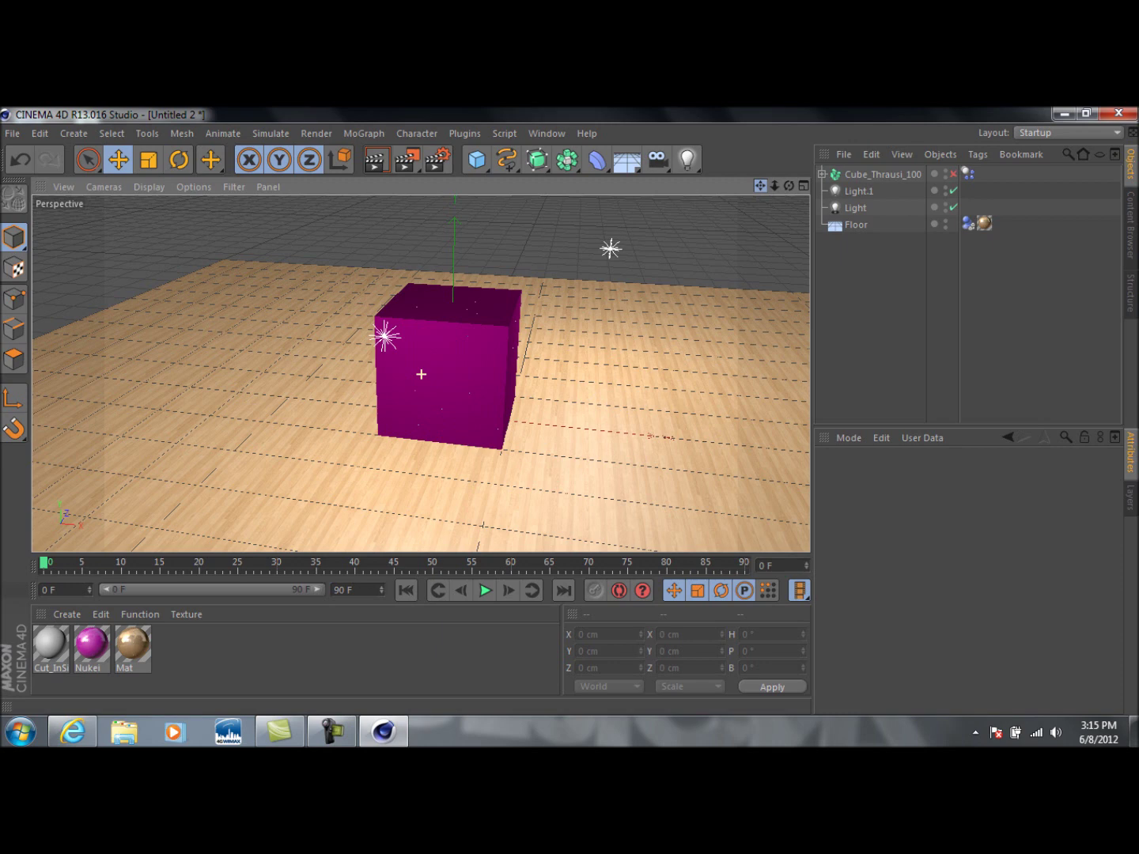
{"action": "left_click_drag", "start_coordinate": [765, 203], "coordinate": [760, 186]}
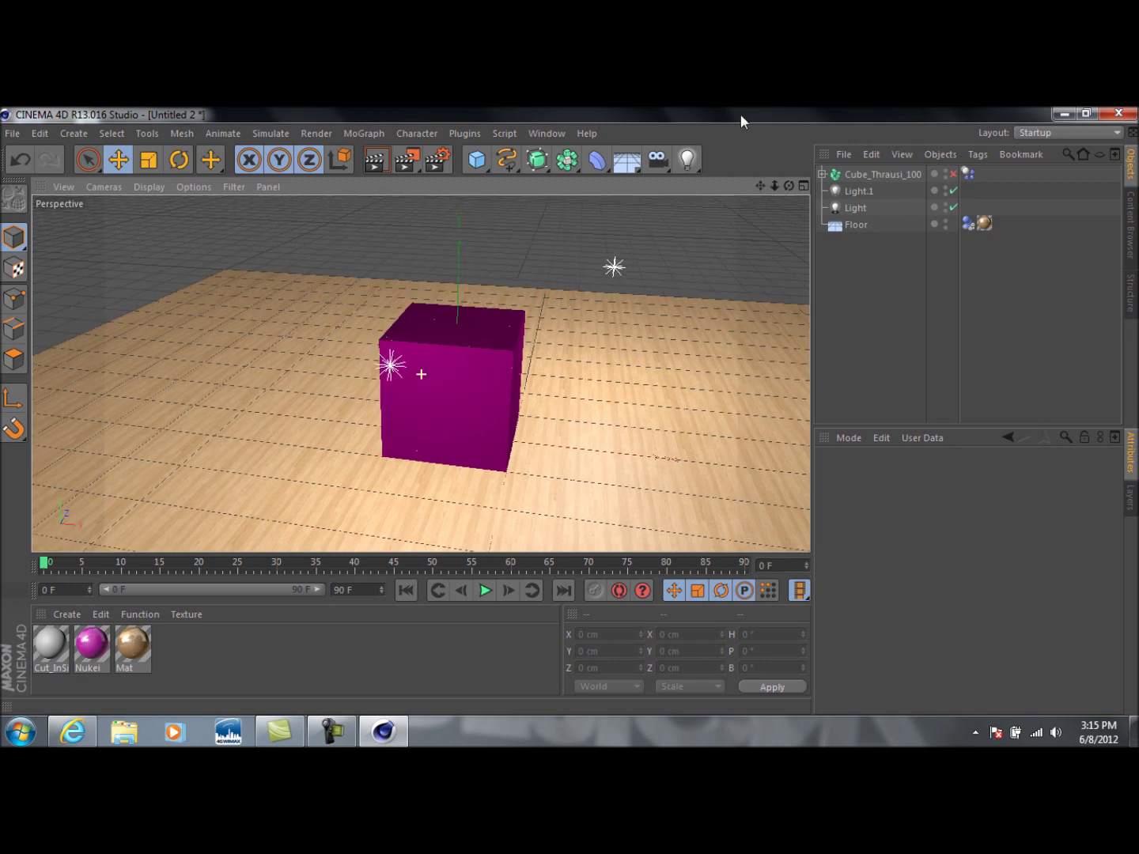
{"action": "left_click", "coordinate": [475, 160]}
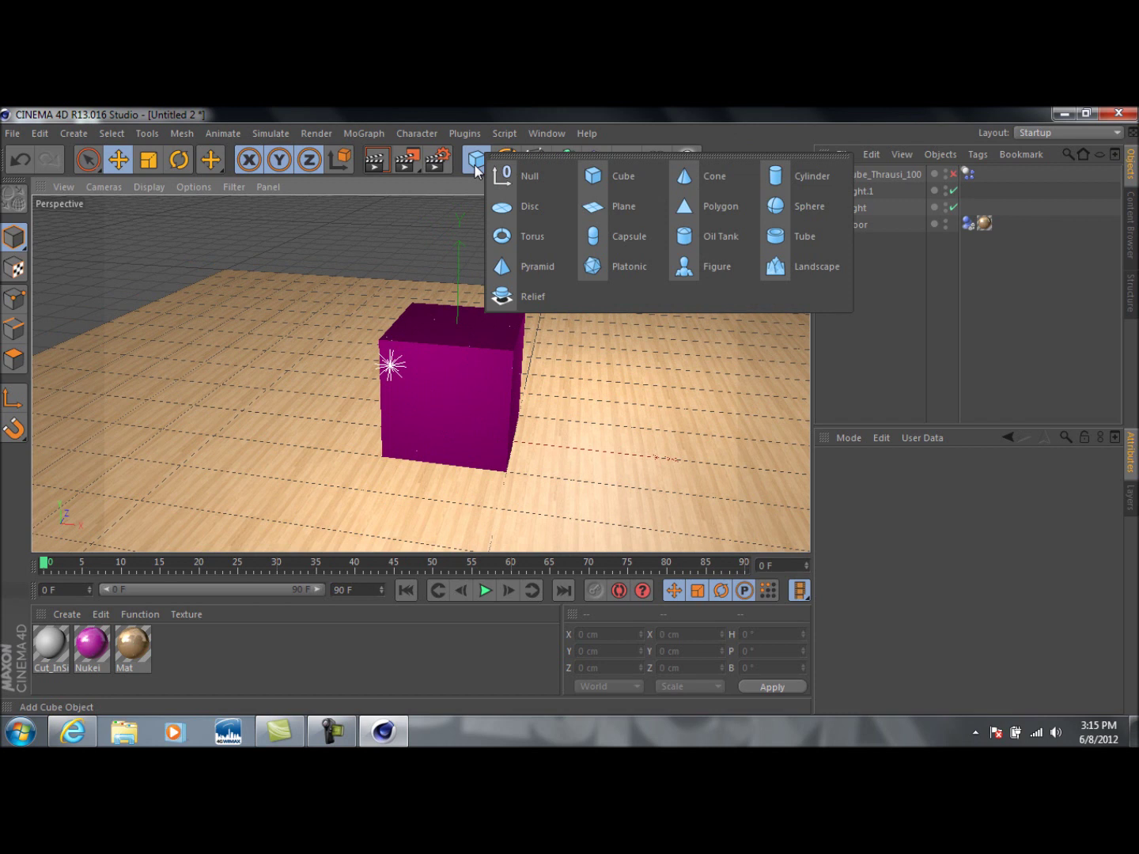
{"action": "left_click", "coordinate": [778, 208]}
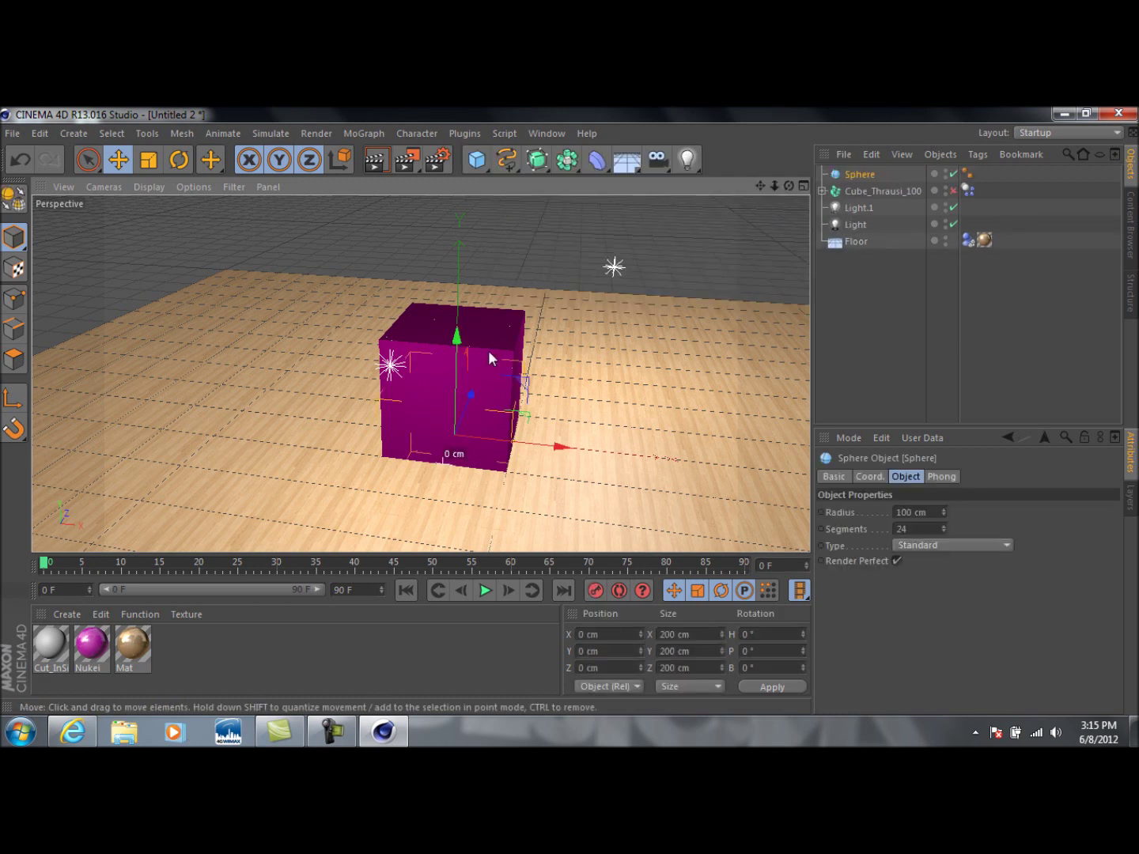
Raise the sphere along Y to about 385 cm above the fractured cube
{"action": "left_click_drag", "start_coordinate": [459, 339], "coordinate": [465, 254]}
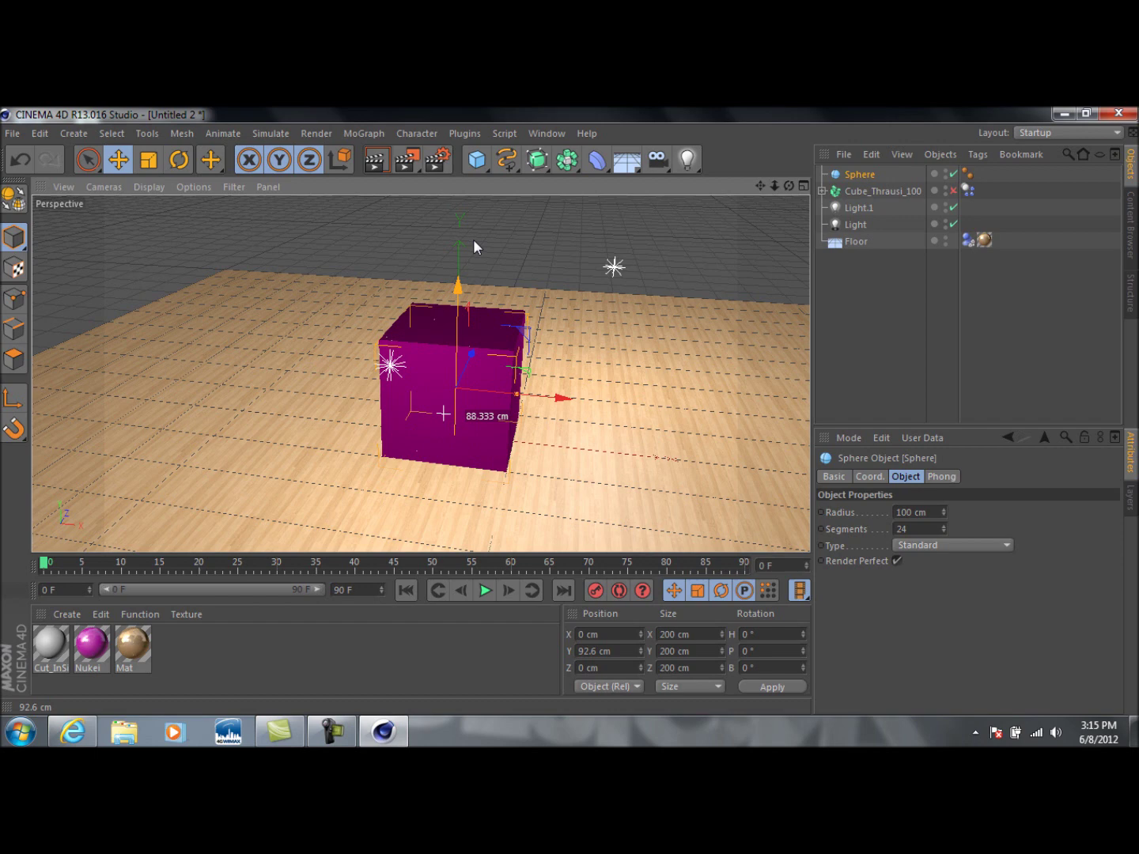
{"action": "left_click_drag", "start_coordinate": [473, 242], "coordinate": [473, 99]}
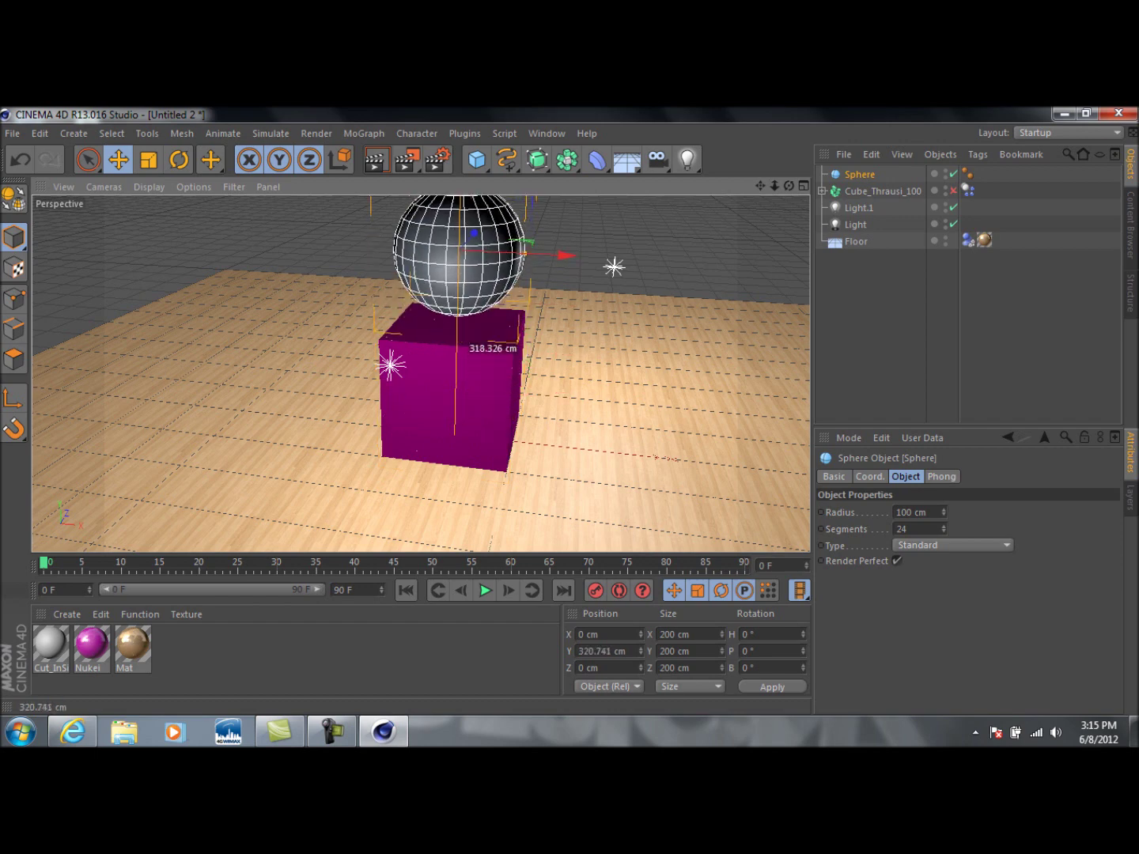
{"action": "left_click_drag", "start_coordinate": [470, 353], "coordinate": [458, 341]}
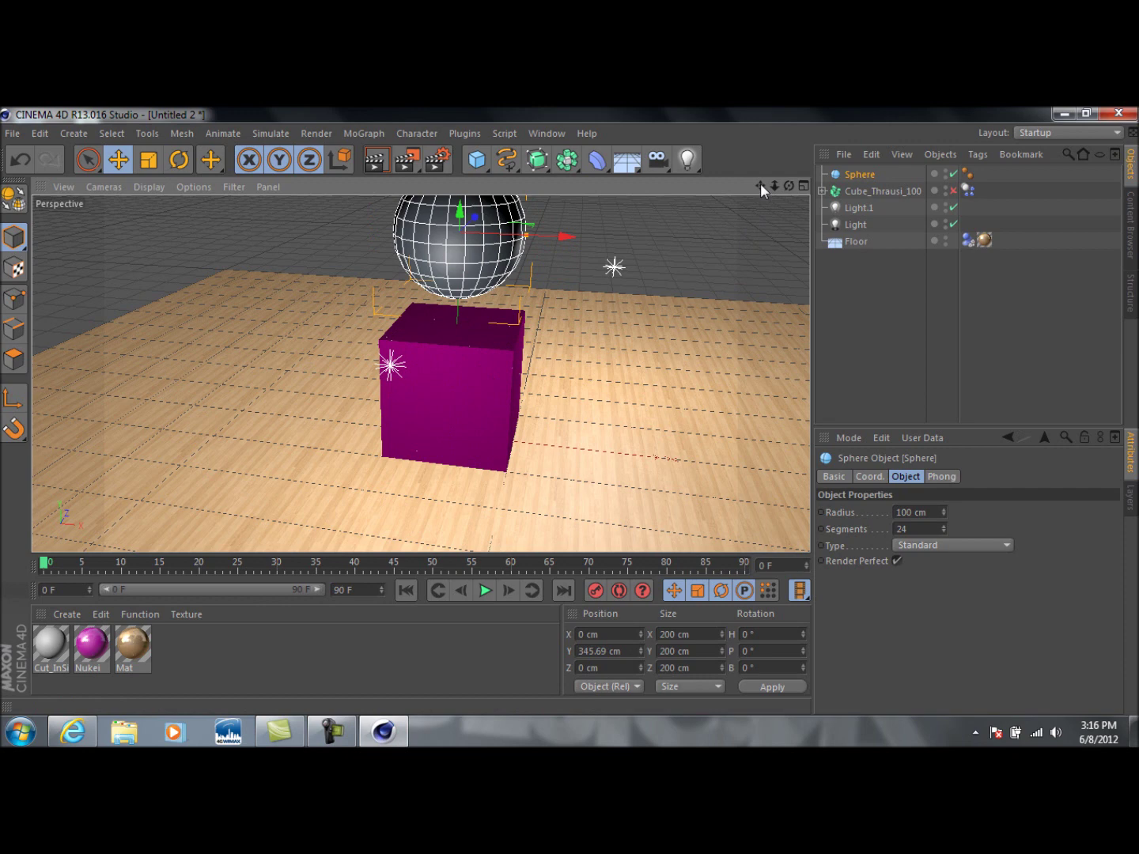
{"action": "left_click_drag", "start_coordinate": [761, 184], "coordinate": [712, 210]}
{"action": "left_click_drag", "start_coordinate": [451, 234], "coordinate": [467, 210]}
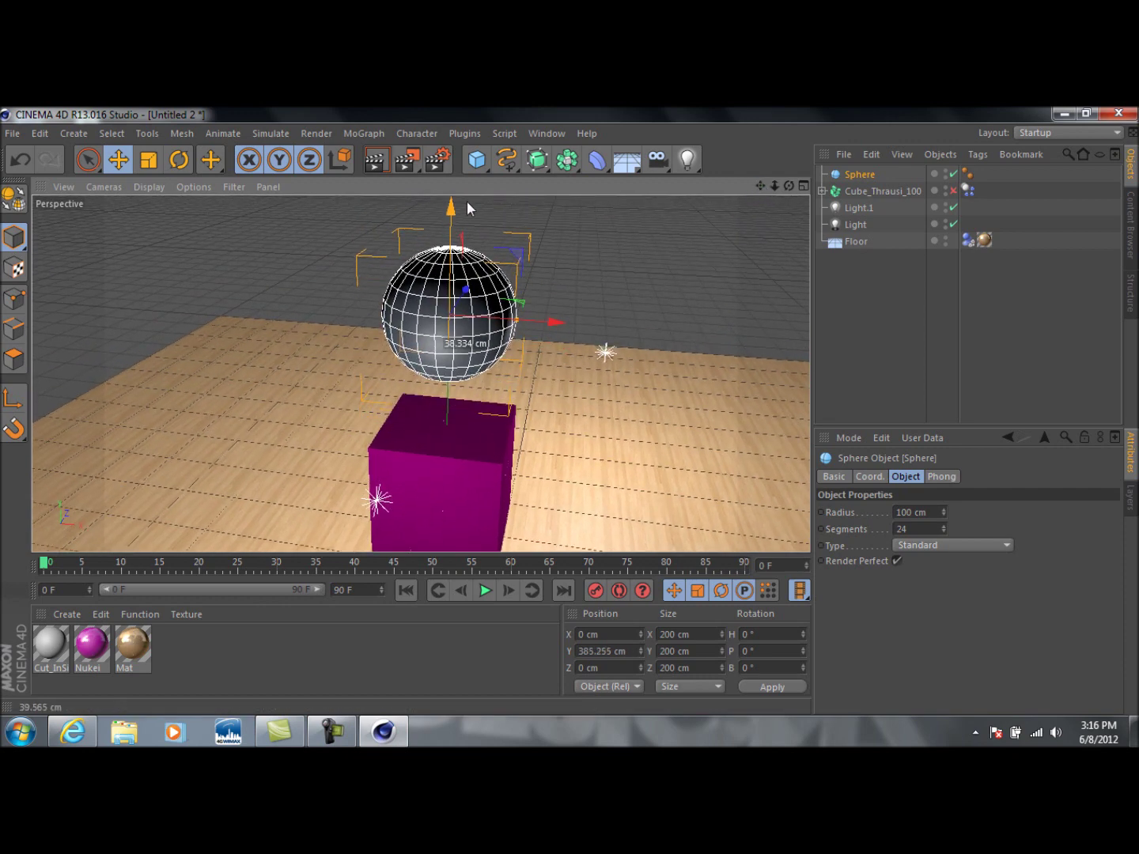
Scale the sphere down to about 97 cm across, checking it in the four-view layout
{"action": "left_click", "coordinate": [153, 161]}
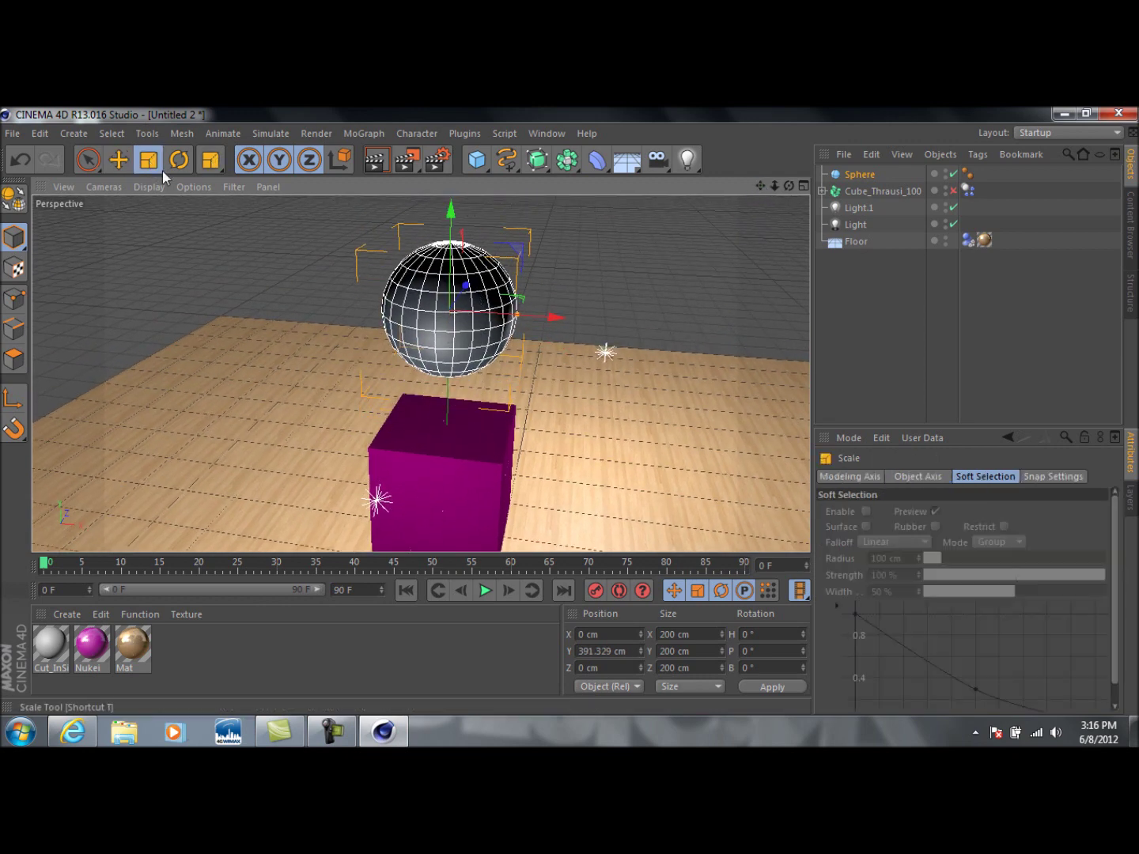
{"action": "left_click_drag", "start_coordinate": [467, 287], "coordinate": [193, 225]}
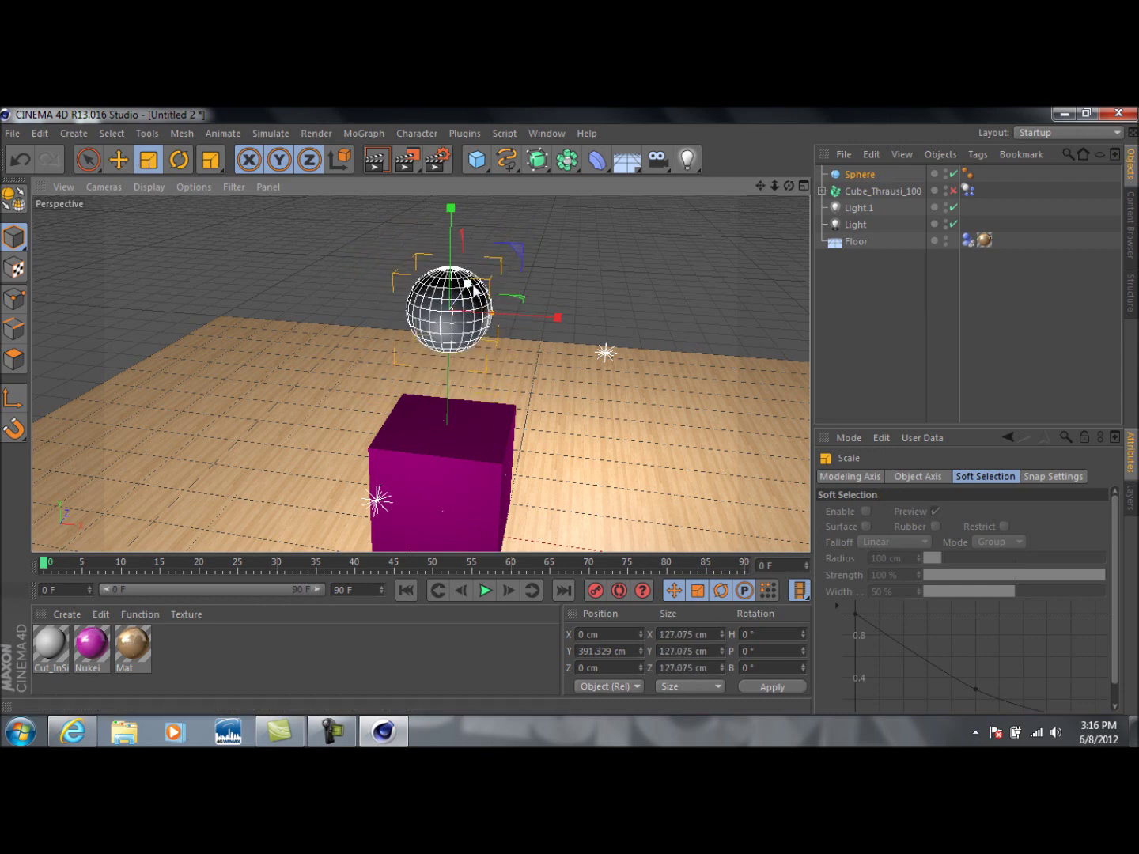
{"action": "left_click_drag", "start_coordinate": [469, 285], "coordinate": [422, 290]}
{"action": "middle_click", "coordinate": [324, 279]}
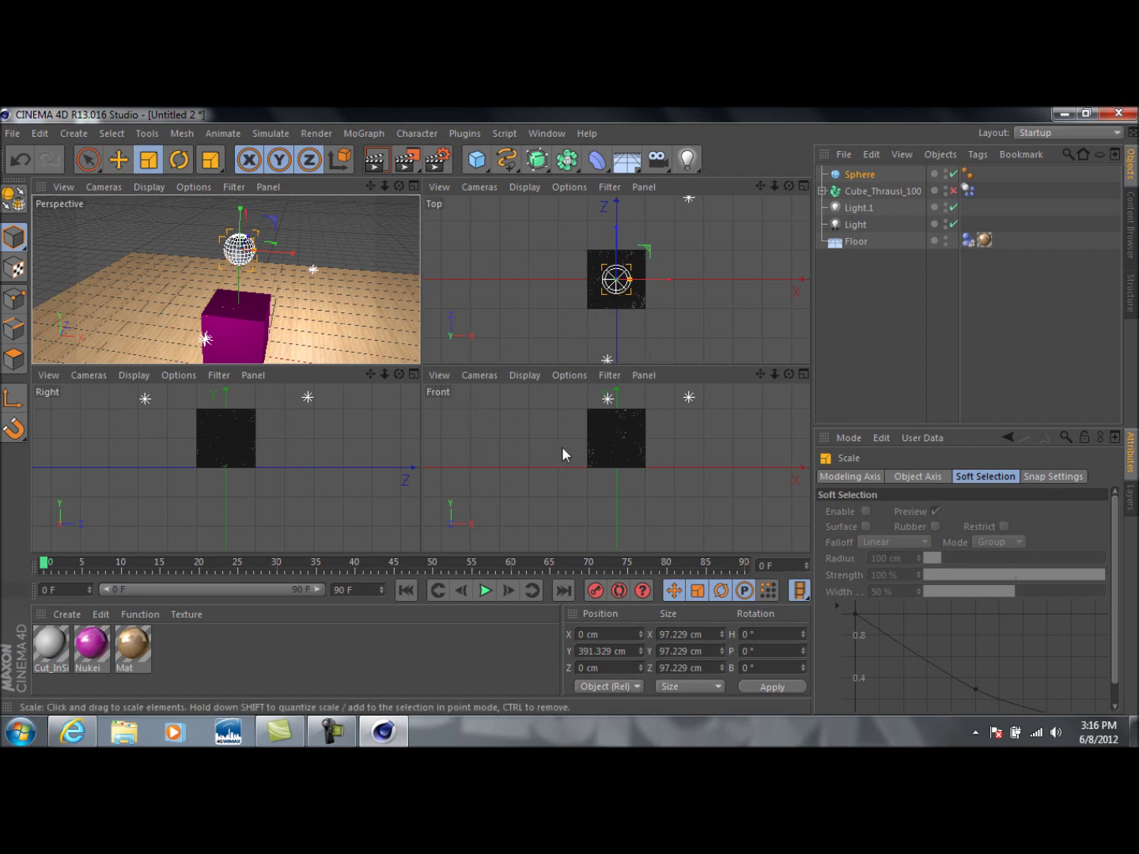
{"action": "key", "text": "F1"}
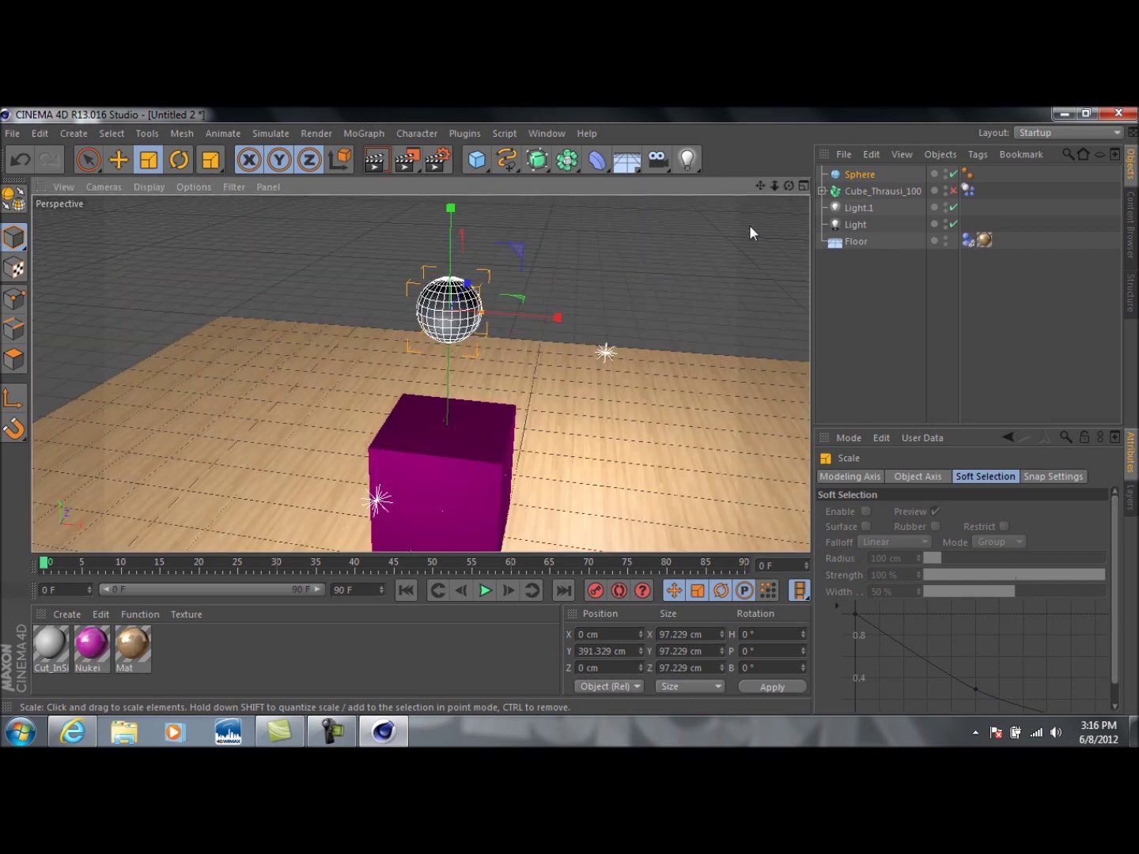
{"action": "mouse_move", "coordinate": [789, 188]}
{"action": "left_mouse_down"}
{"action": "mouse_move", "coordinate": [712, 189]}
{"action": "mouse_move", "coordinate": [789, 187]}
{"action": "left_mouse_up"}
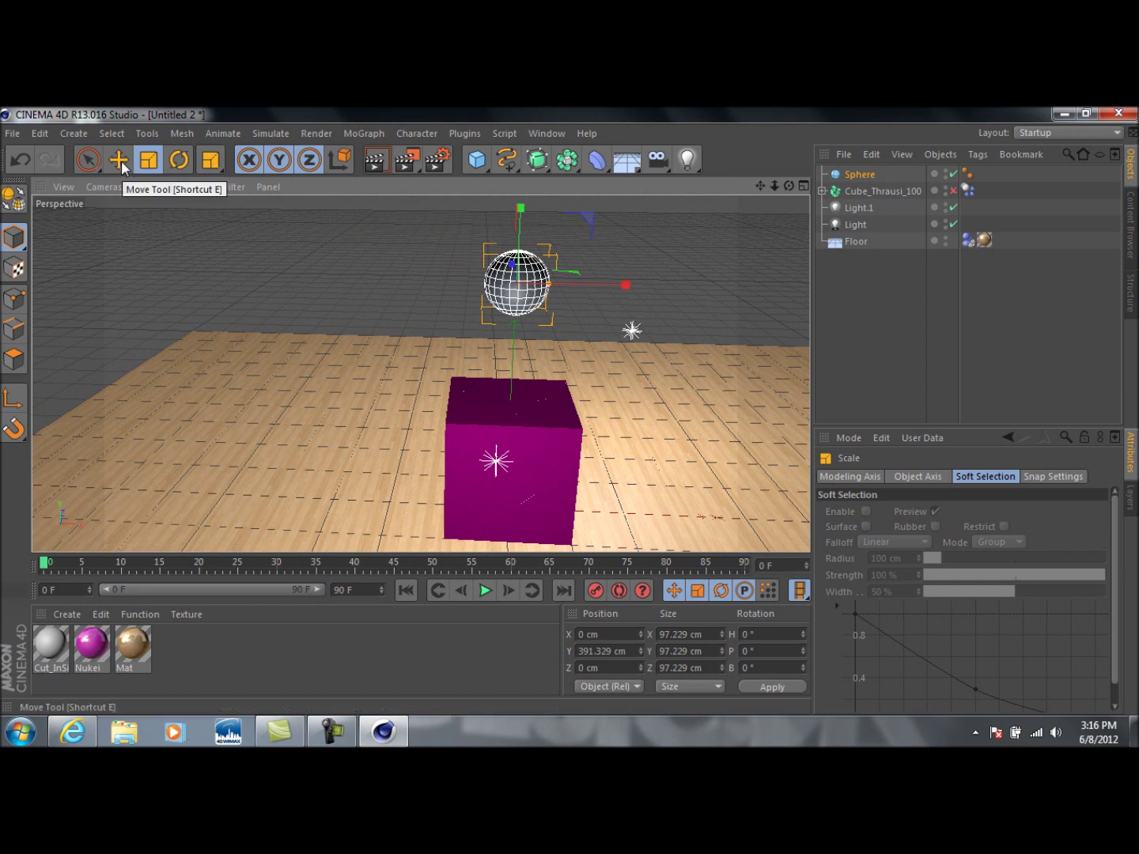
Move the sphere up to about Y 588.8 cm, well above the cube
{"action": "left_click", "coordinate": [118, 161]}
{"action": "left_click_drag", "start_coordinate": [519, 218], "coordinate": [519, 189]}
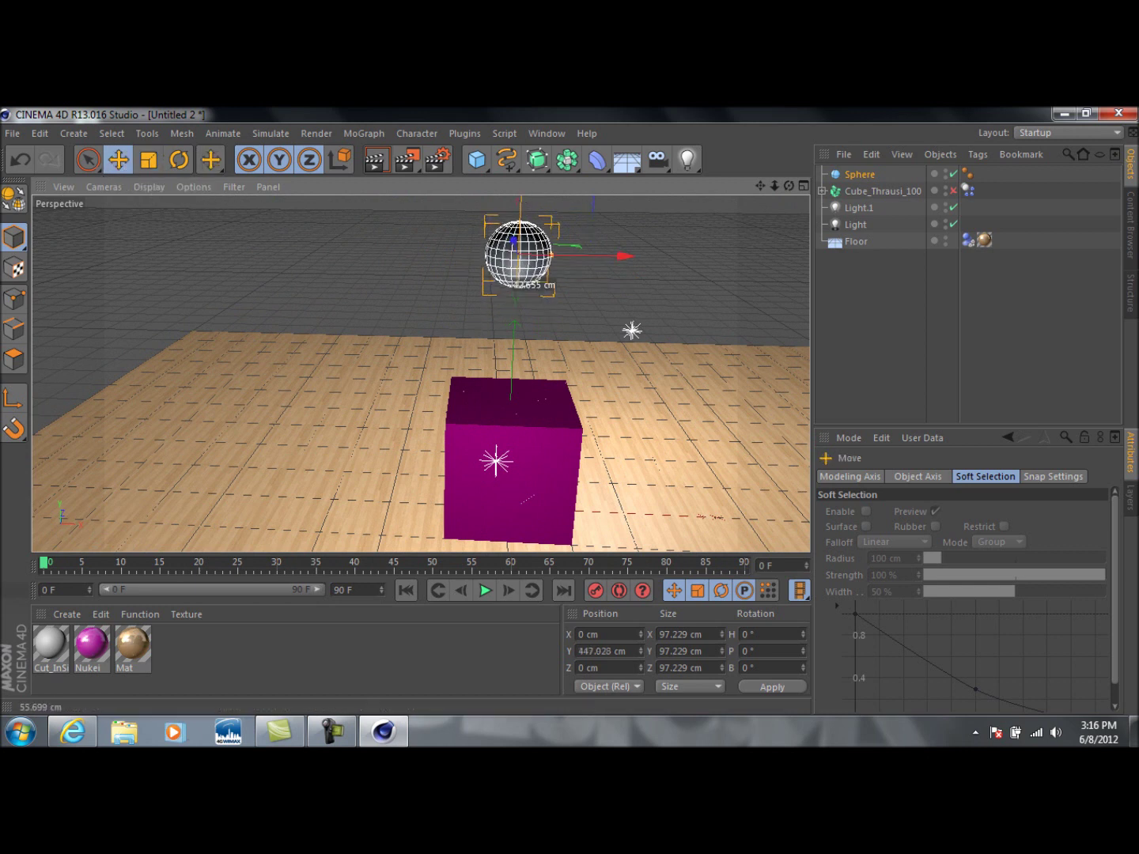
{"action": "left_click_drag", "start_coordinate": [516, 281], "coordinate": [522, 220]}
{"action": "mouse_move", "coordinate": [787, 185]}
{"action": "left_mouse_down"}
{"action": "mouse_move", "coordinate": [787, 201]}
{"action": "mouse_move", "coordinate": [786, 183]}
{"action": "left_mouse_up"}
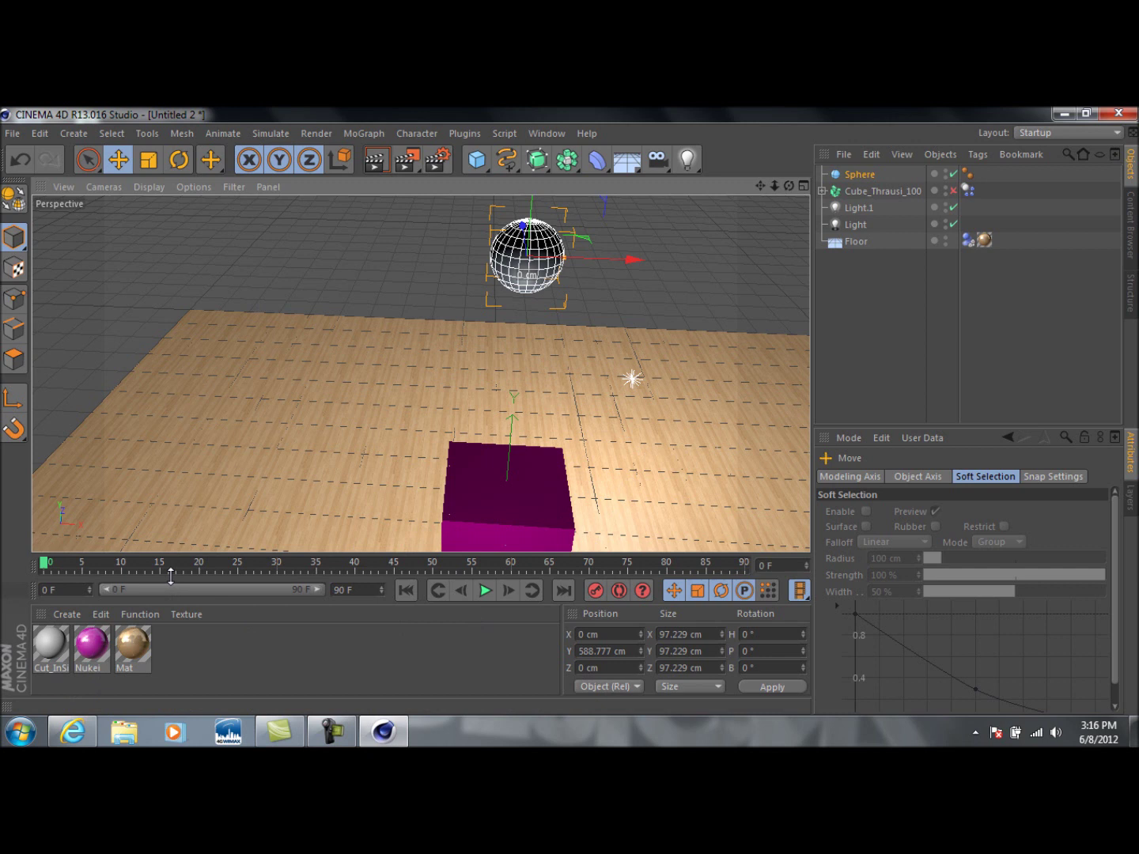
{"action": "left_click", "coordinate": [68, 614]}
Create a Nukei shader material with 80% illumination and apply it to the sphere
{"action": "mouse_move", "coordinate": [133, 492]}
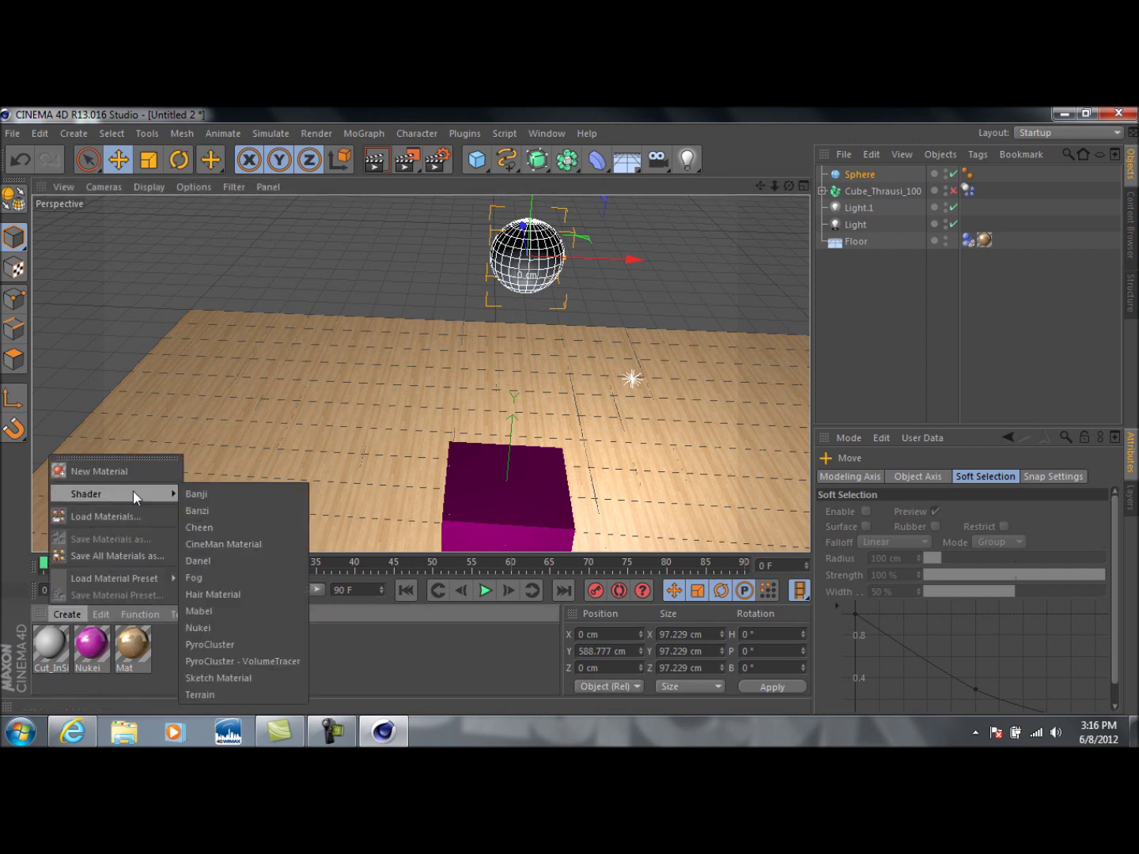
{"action": "left_click", "coordinate": [238, 628]}
{"action": "double_click", "coordinate": [50, 644]}
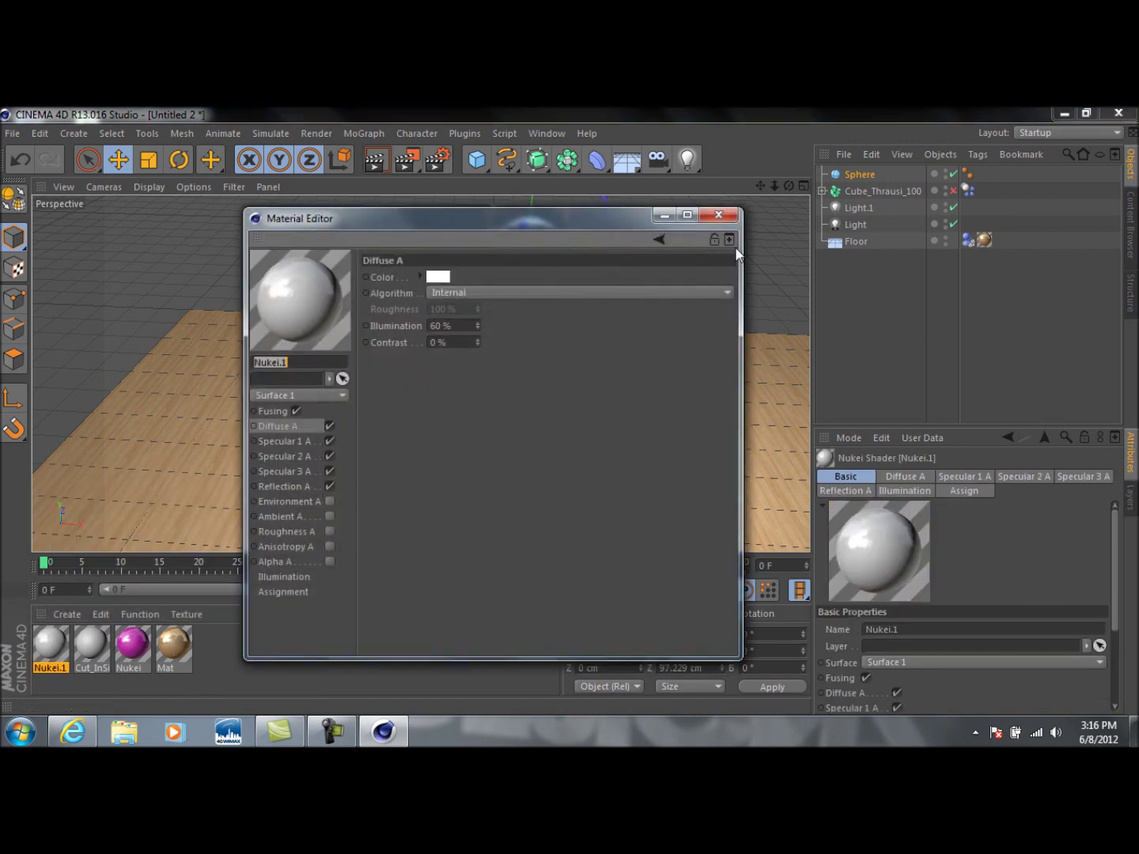
{"action": "left_click", "coordinate": [455, 326]}
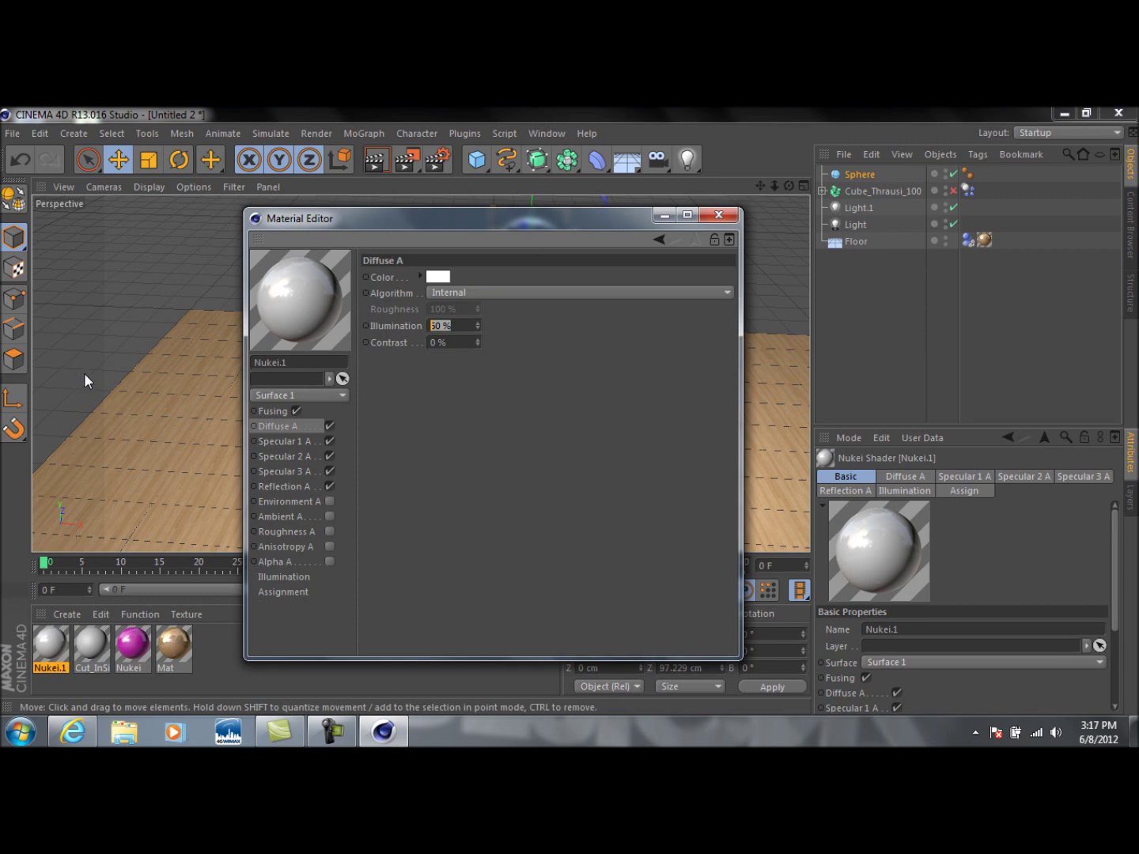
{"action": "type", "text": "80"}
{"action": "key", "text": "Tab"}
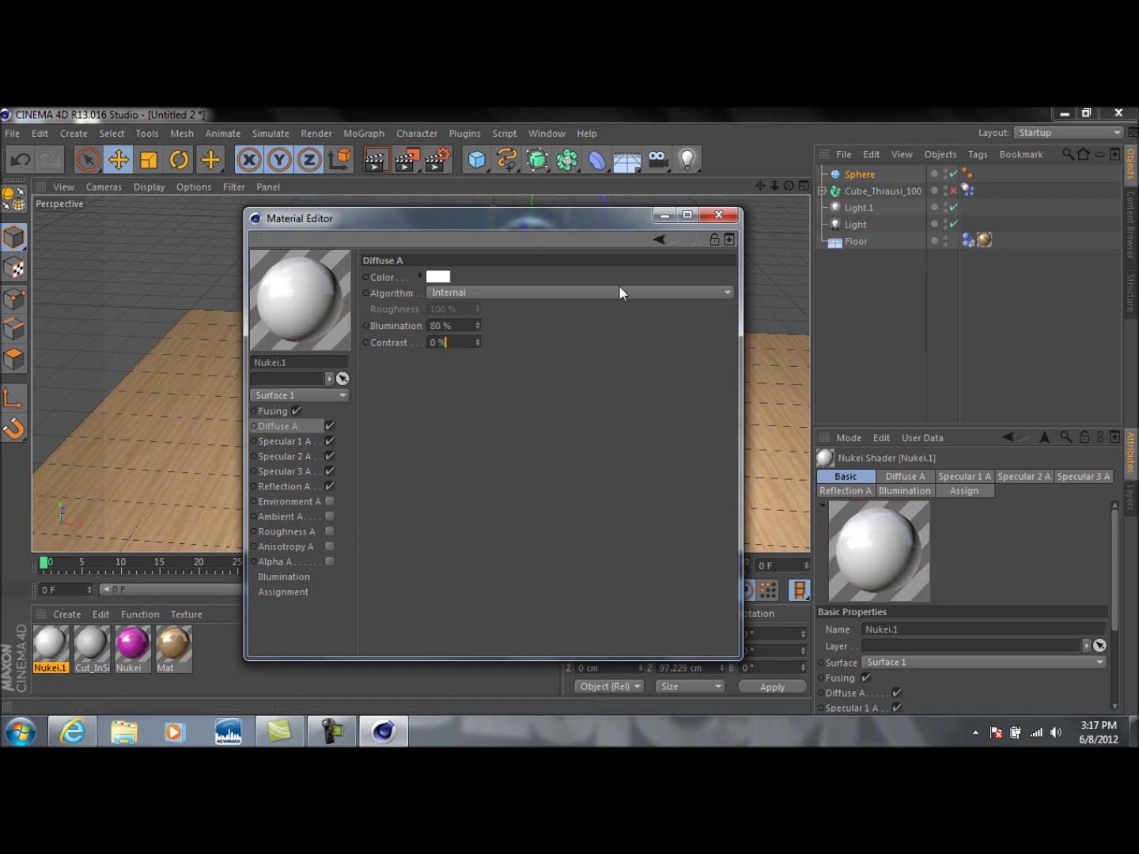
{"action": "left_click", "coordinate": [712, 222]}
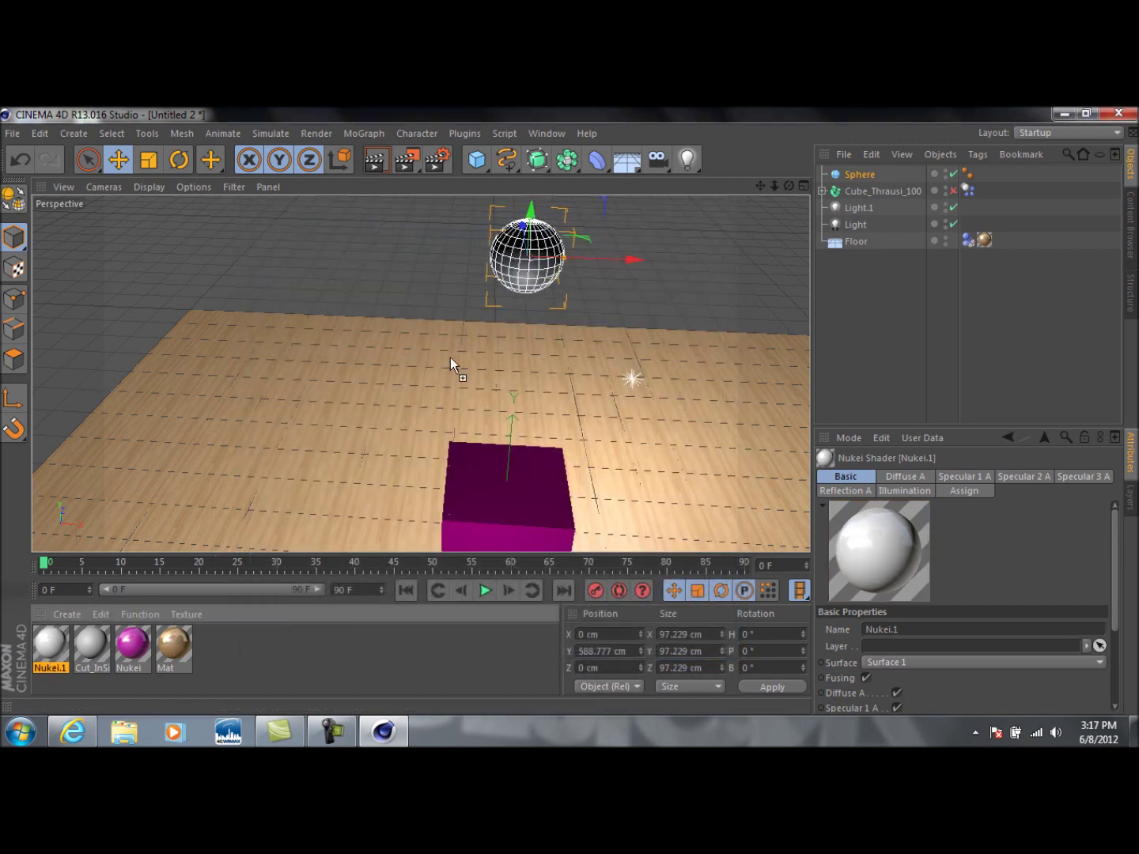
{"action": "left_click_drag", "start_coordinate": [515, 277], "coordinate": [516, 278]}
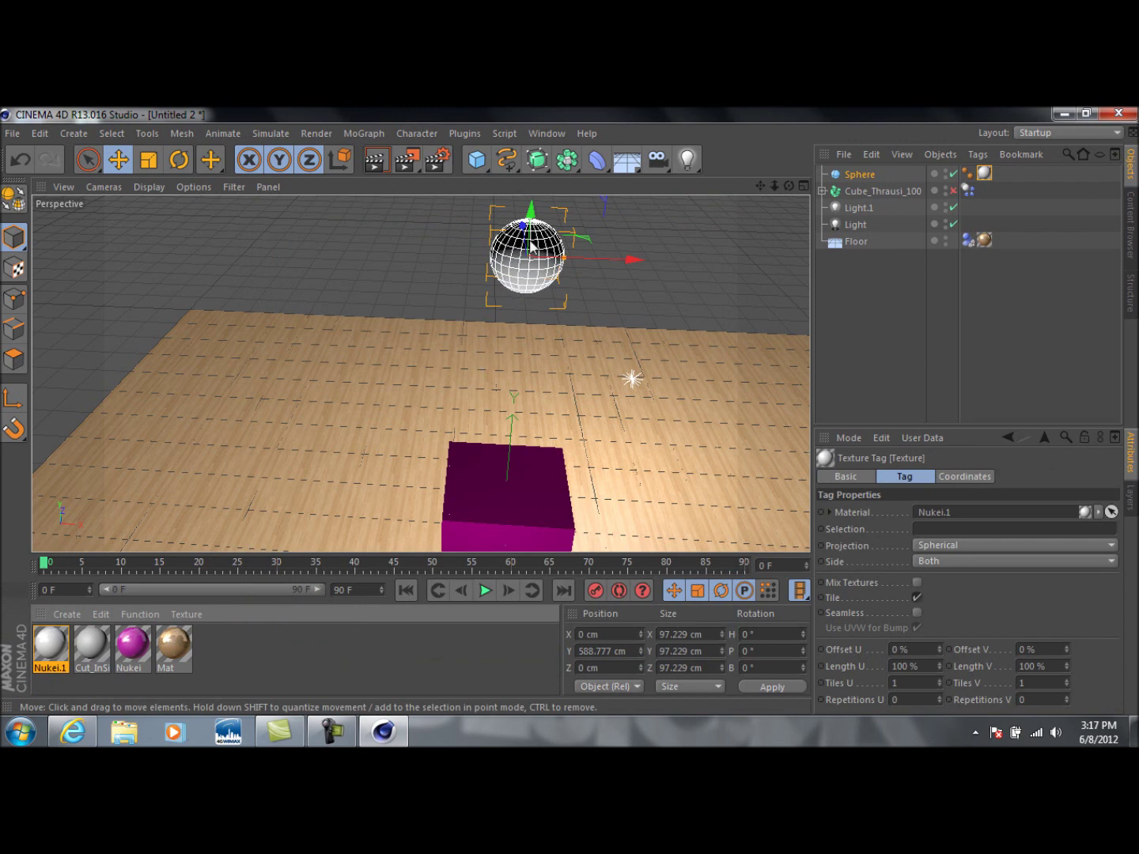
Reframe the cube and render a preview of the view
{"action": "left_click_drag", "start_coordinate": [789, 185], "coordinate": [788, 225]}
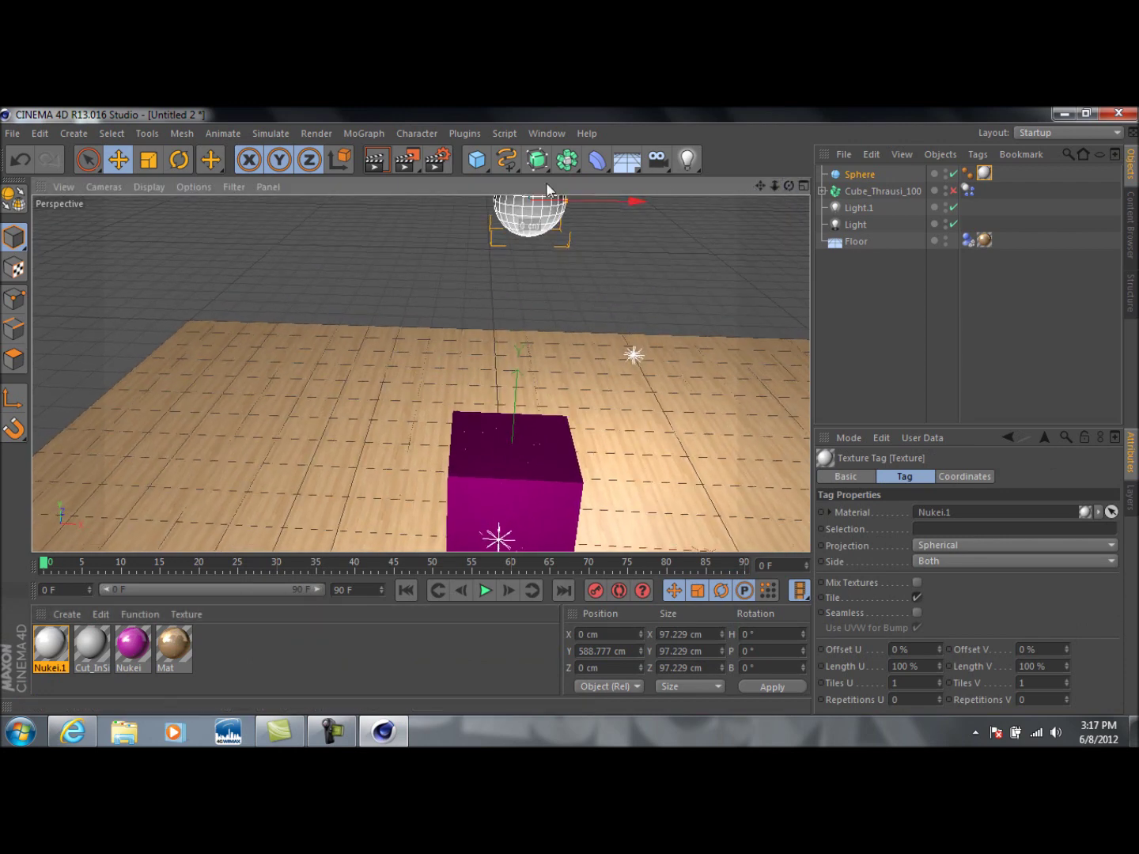
{"action": "left_click", "coordinate": [375, 164]}
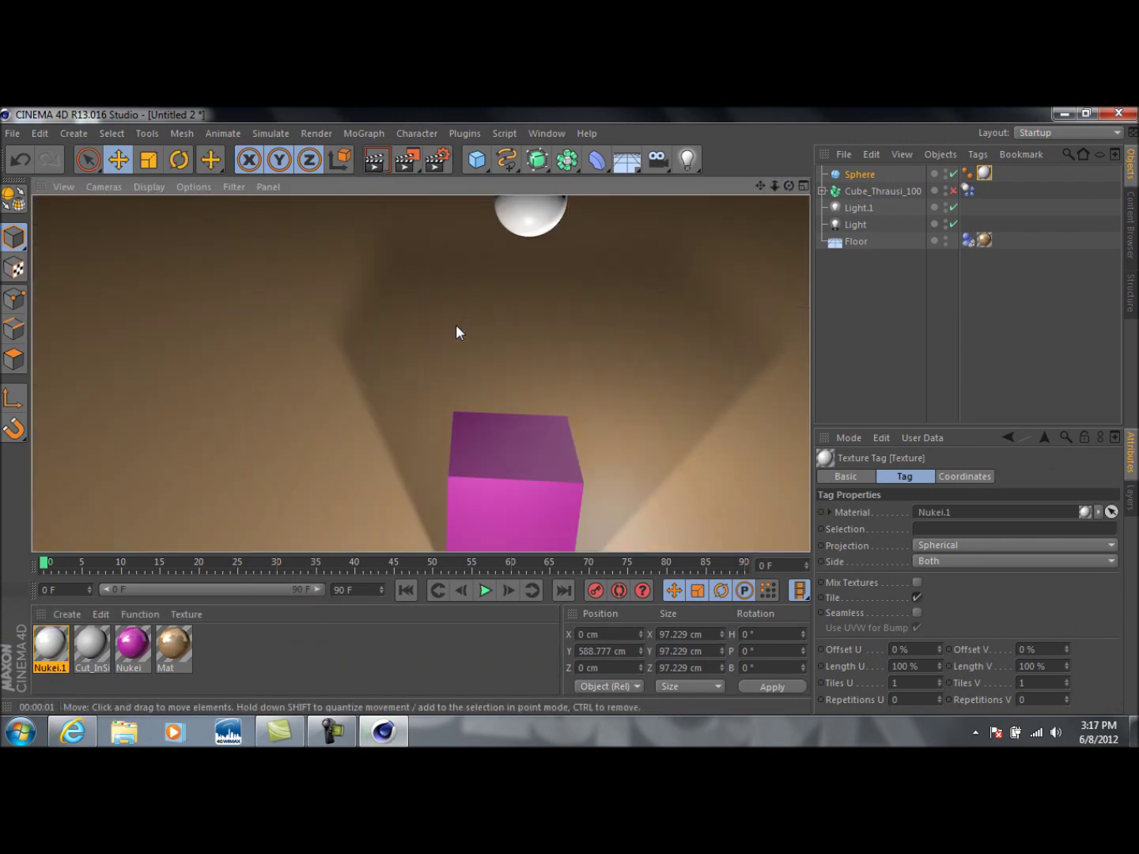
{"action": "left_click", "coordinate": [785, 392]}
Add a Rigid Body simulation tag to the Sphere
{"action": "left_click_drag", "start_coordinate": [780, 183], "coordinate": [787, 195]}
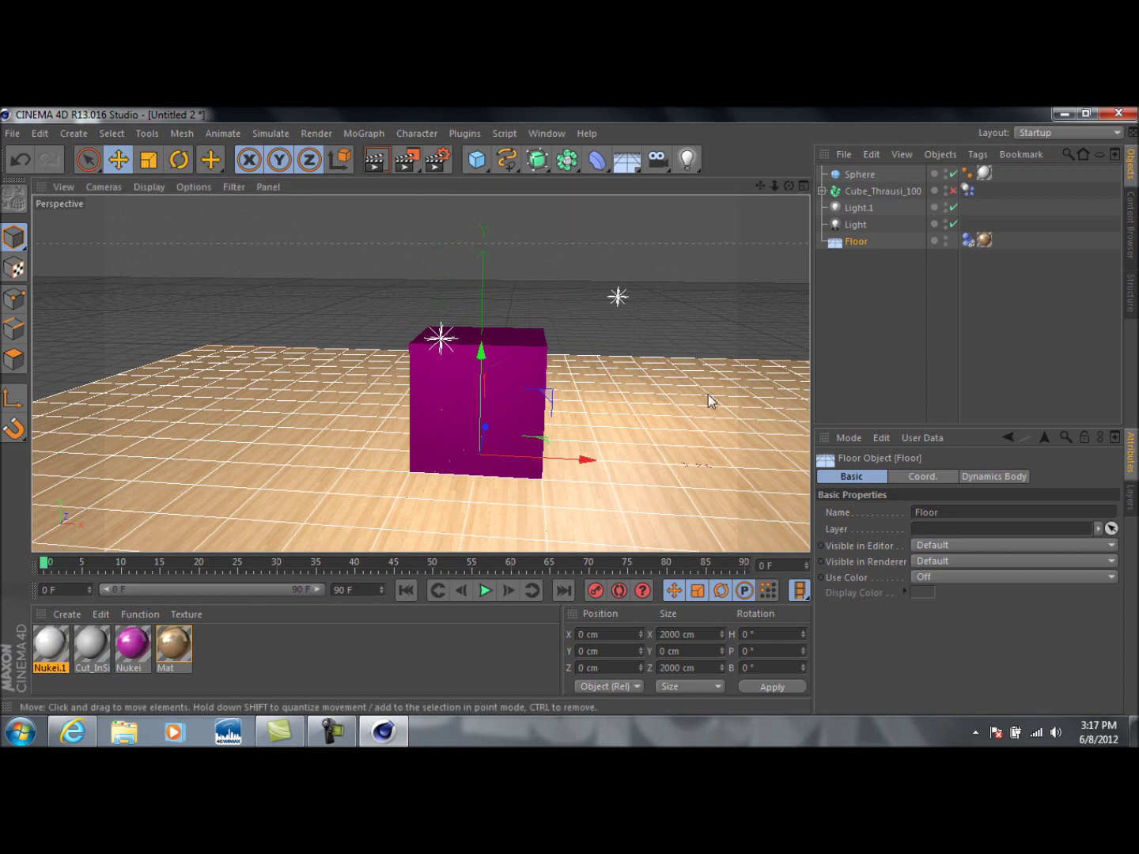
{"action": "right_click", "coordinate": [859, 174]}
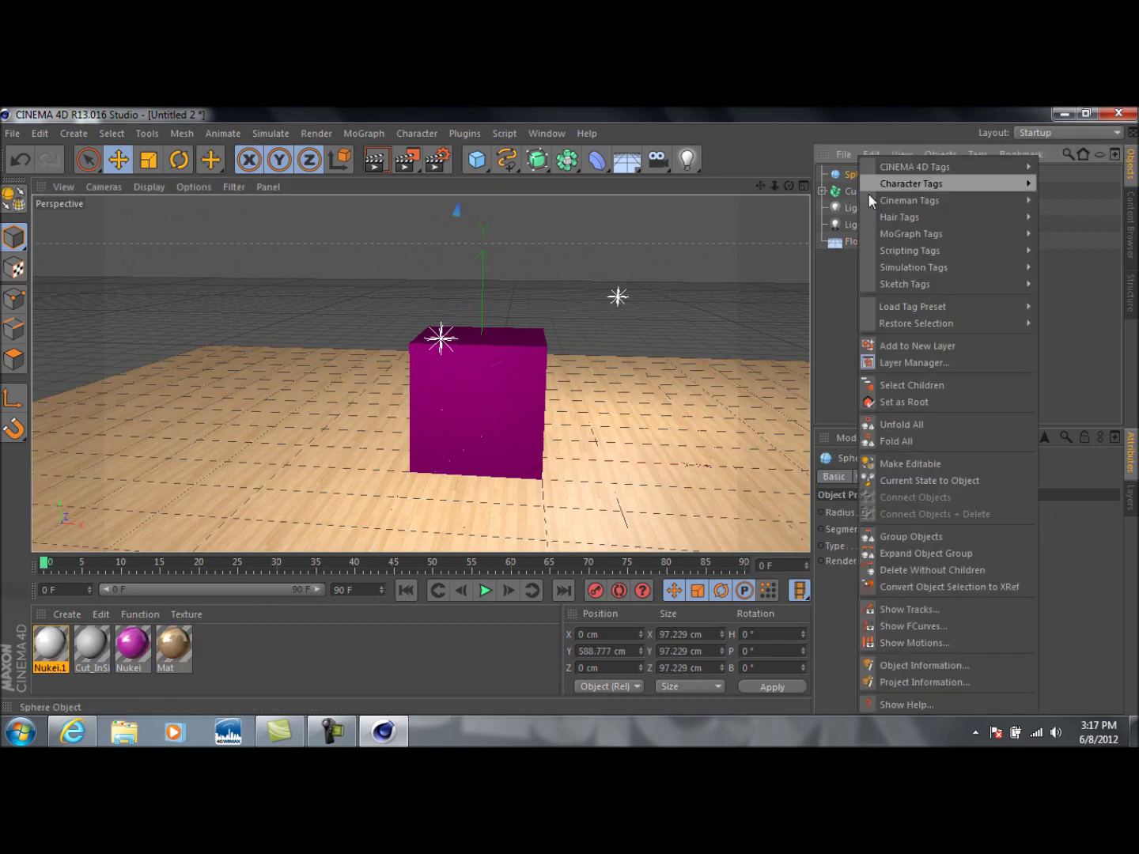
{"action": "mouse_move", "coordinate": [920, 268]}
{"action": "left_click", "coordinate": [1068, 274]}
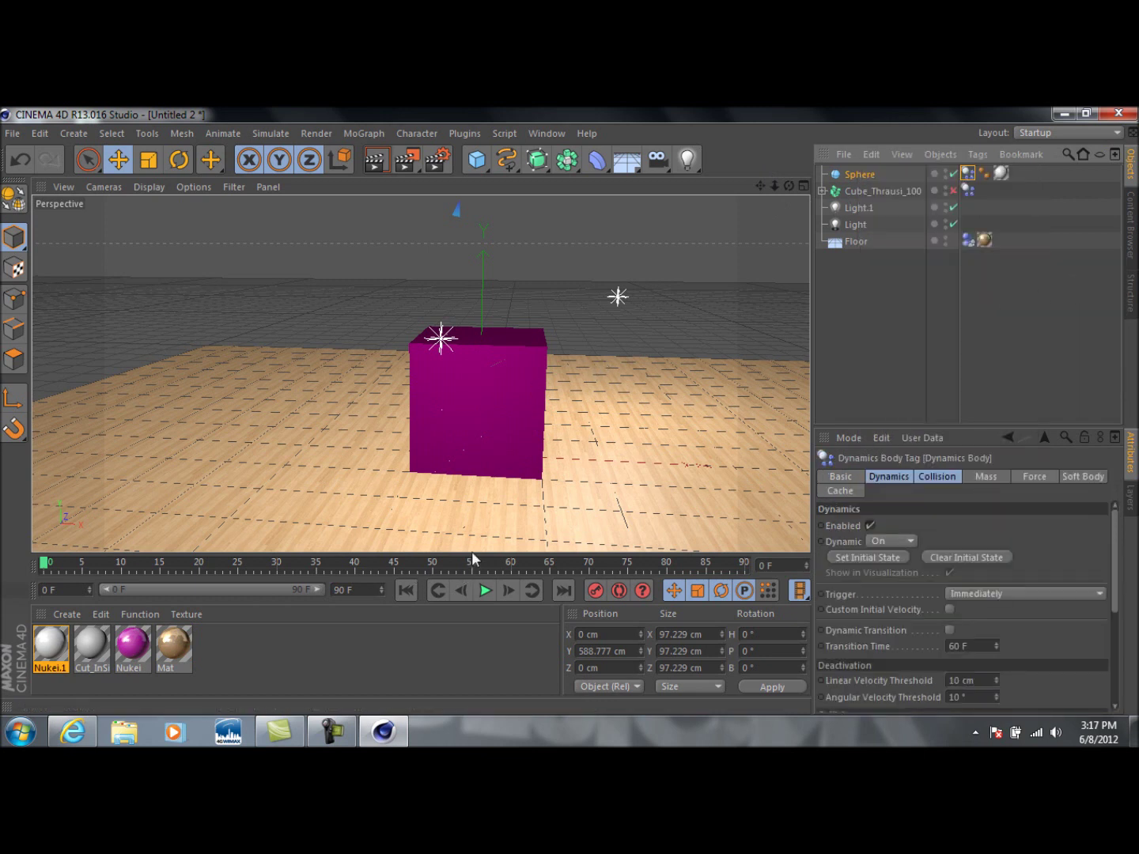
Play the simulation from frame 0 to watch the sphere shatter the cube
{"action": "left_click", "coordinate": [484, 592]}
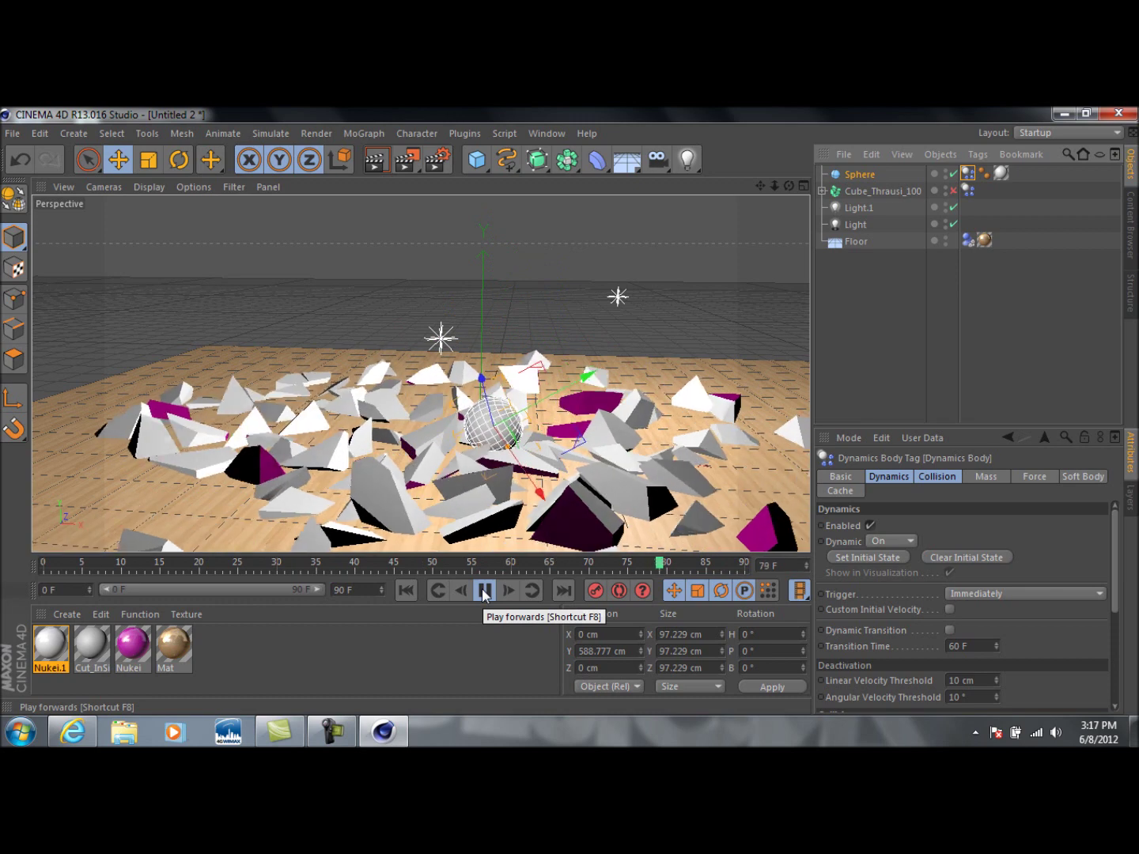
{"action": "left_click", "coordinate": [482, 589]}
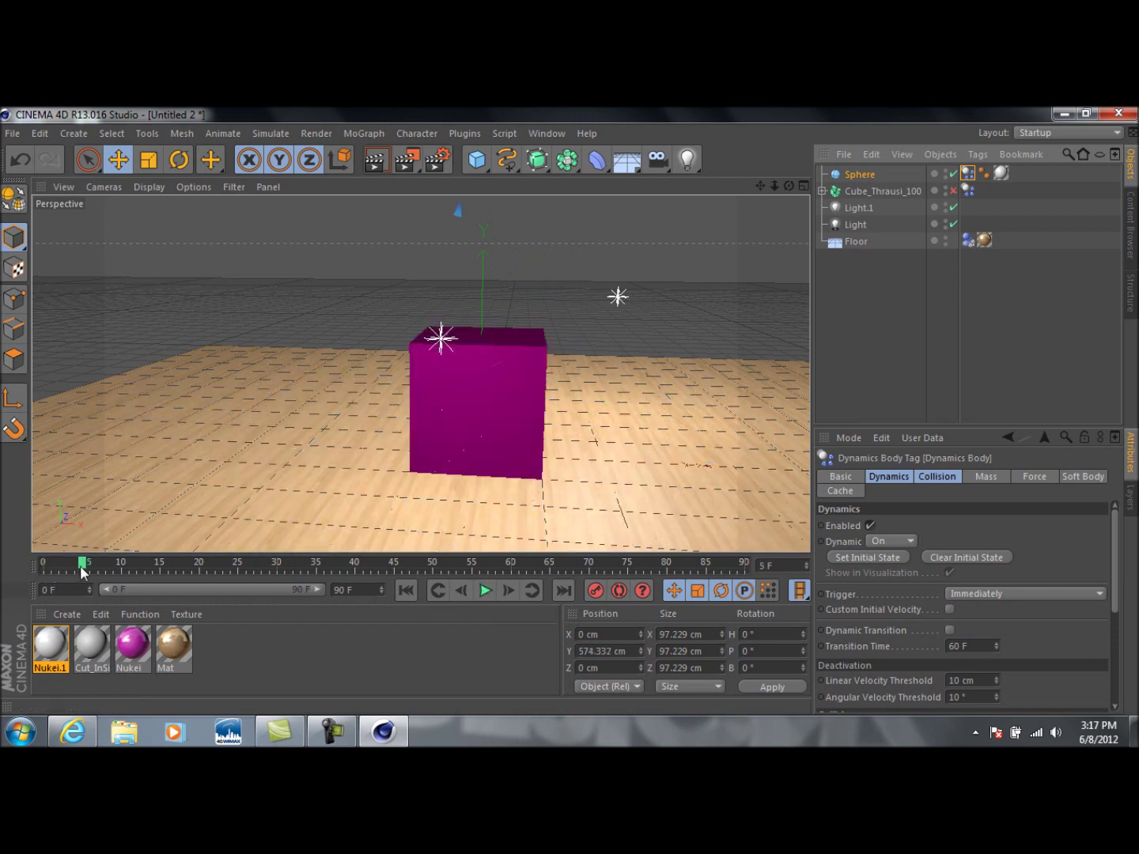
{"action": "left_click_drag", "start_coordinate": [82, 571], "coordinate": [44, 569]}
{"action": "left_click", "coordinate": [485, 591]}
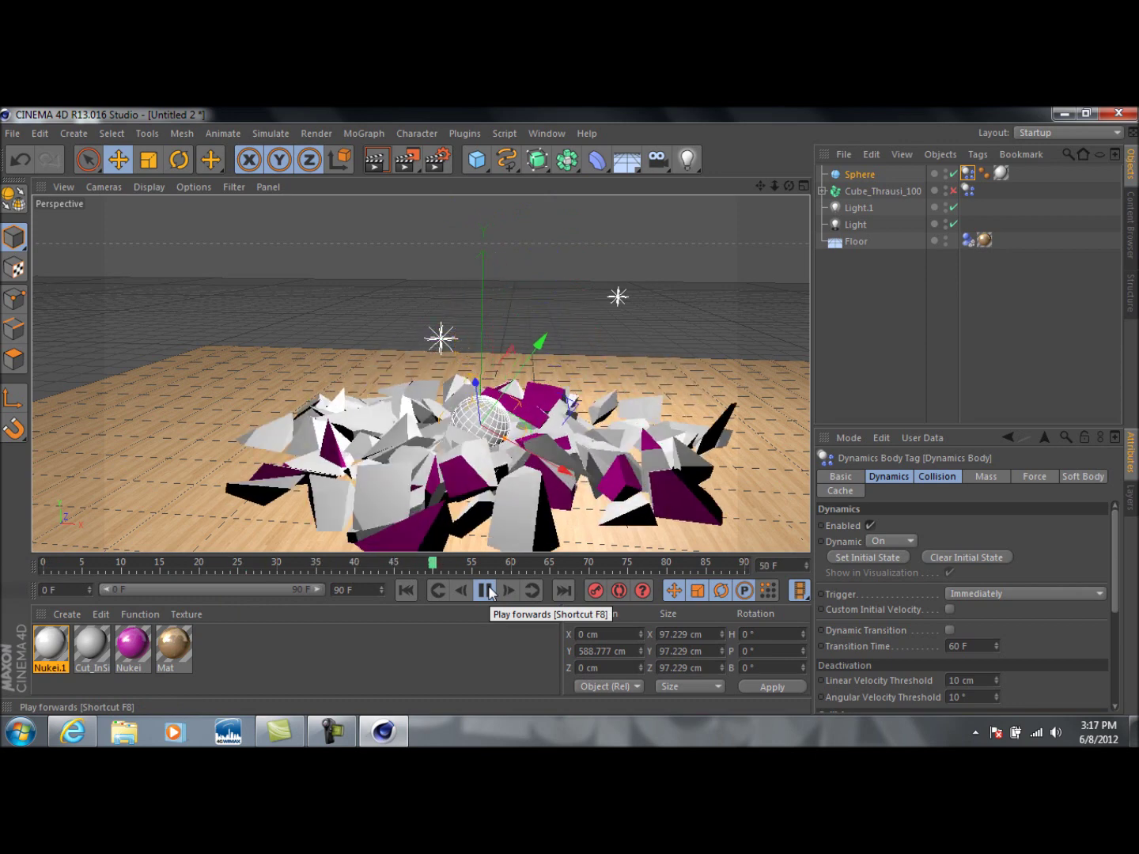
{"action": "left_click", "coordinate": [487, 591]}
{"action": "left_click_drag", "start_coordinate": [527, 563], "coordinate": [237, 577]}
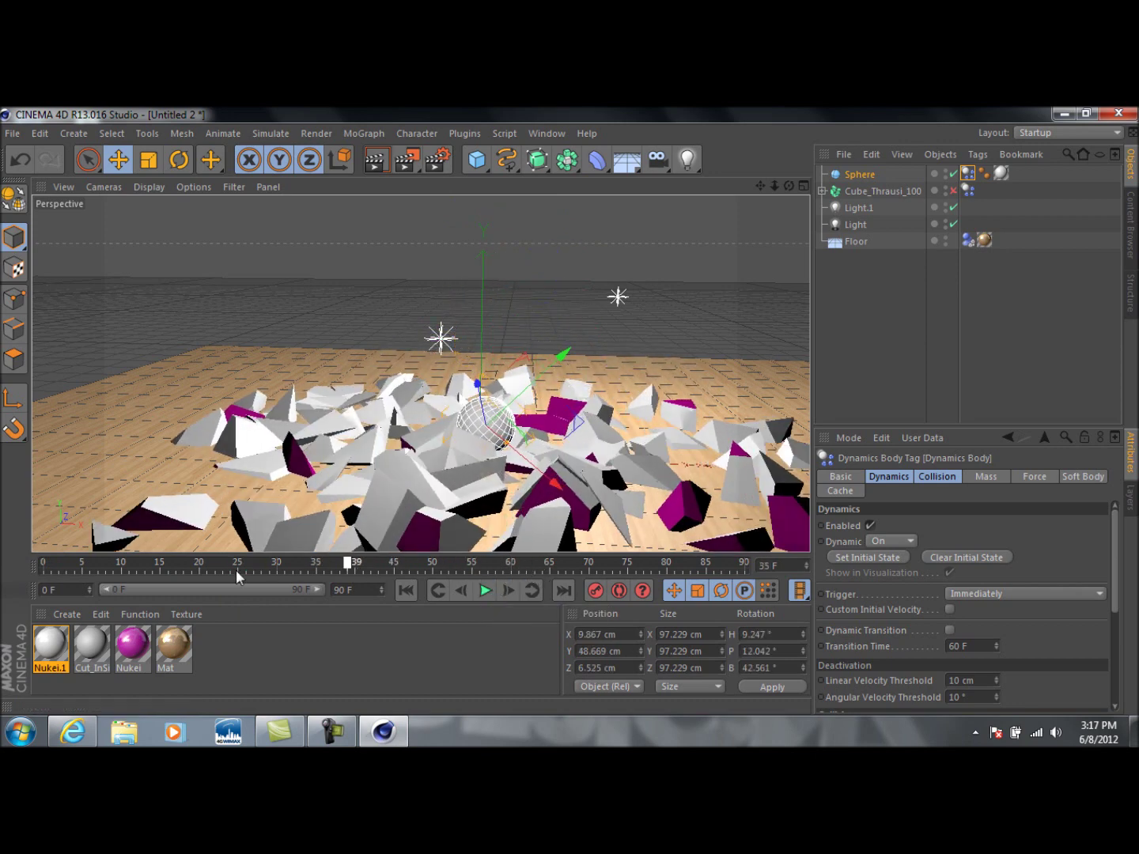
{"action": "left_click", "coordinate": [406, 590]}
{"action": "left_click", "coordinate": [485, 591]}
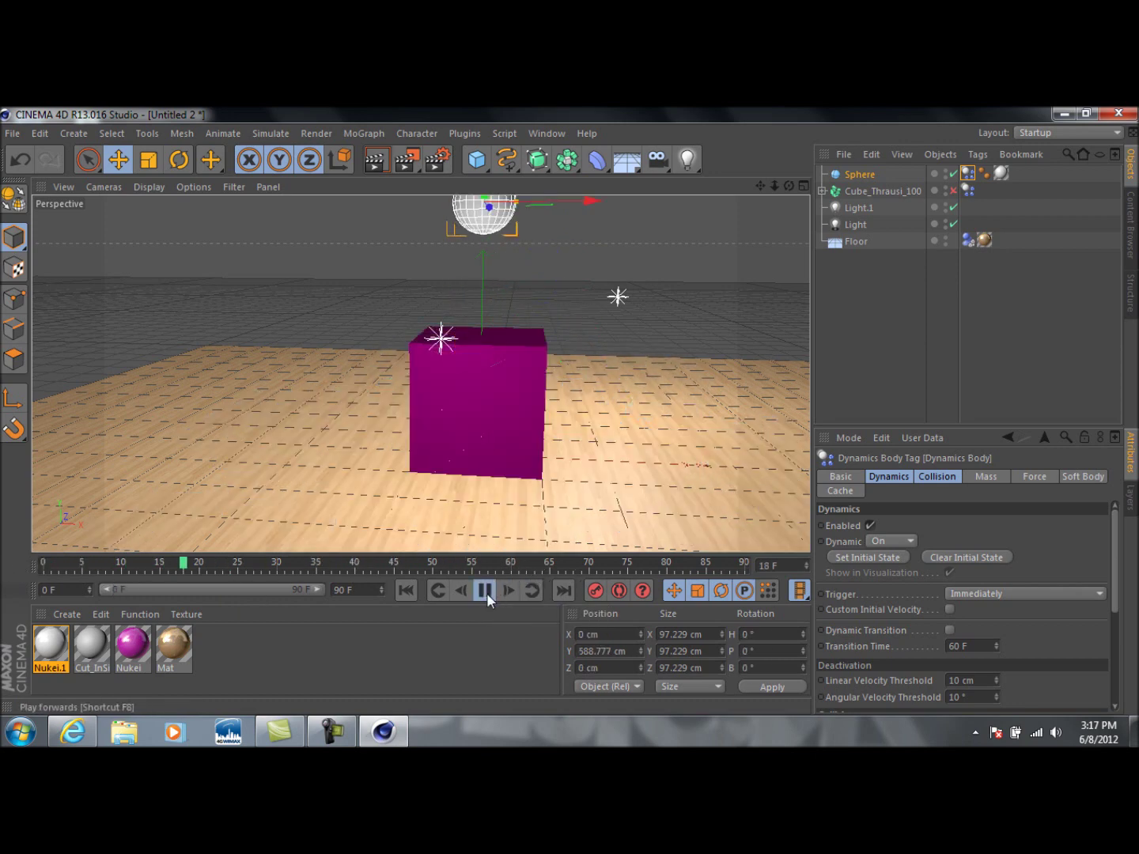
{"action": "left_click", "coordinate": [486, 592]}
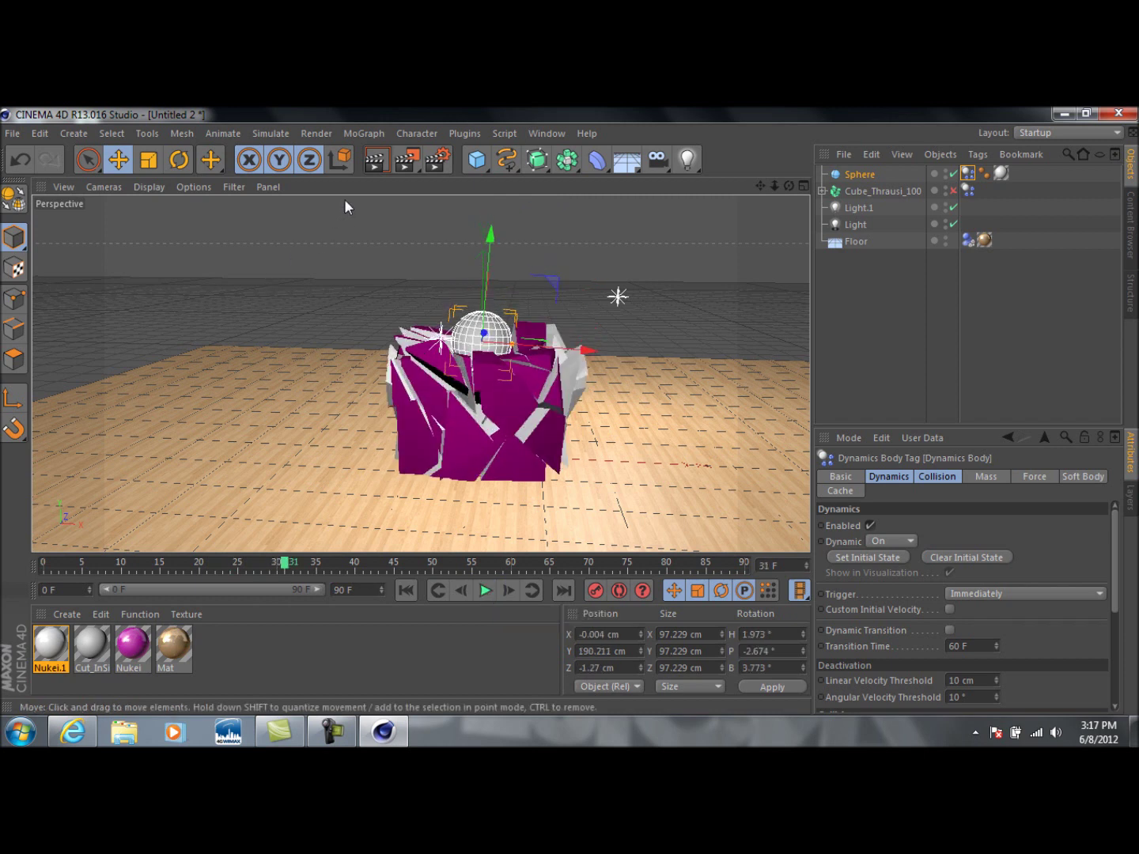
{"action": "left_click", "coordinate": [381, 161]}
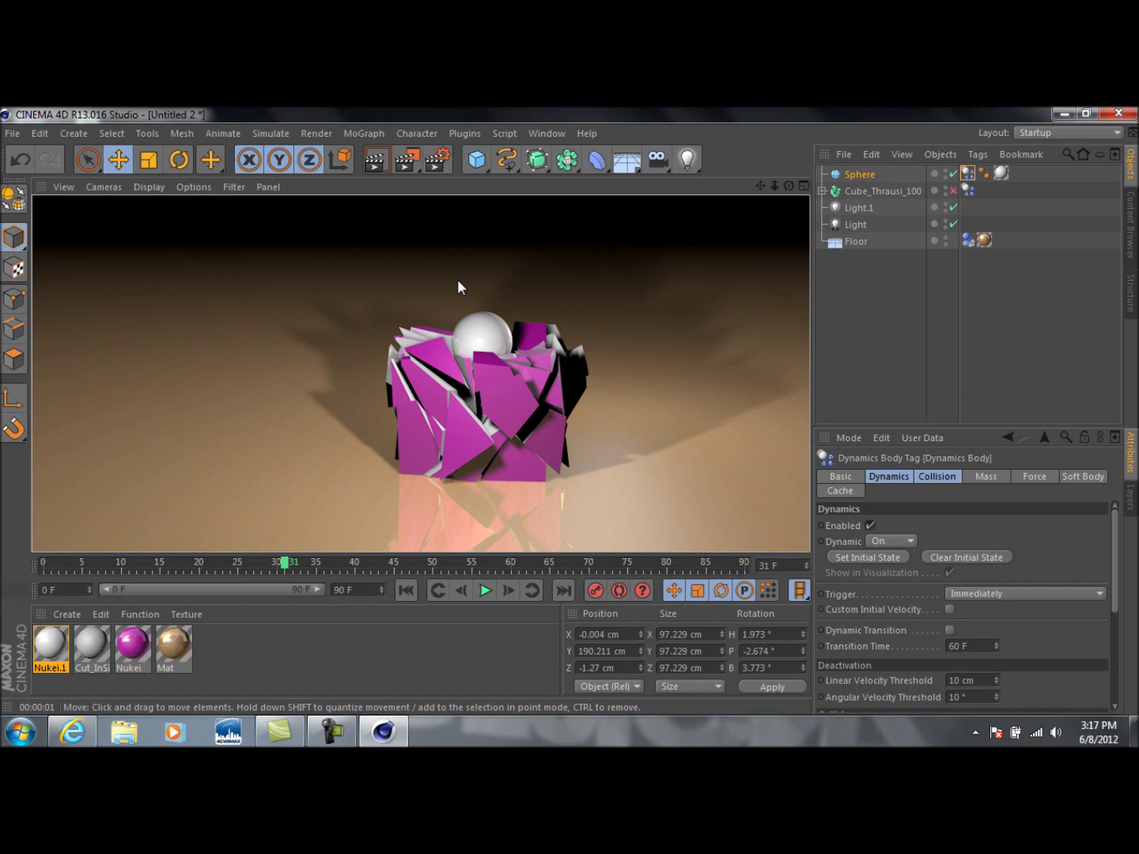
{"action": "left_click", "coordinate": [535, 474]}
{"action": "left_click_drag", "start_coordinate": [288, 563], "coordinate": [44, 563]}
{"action": "left_click", "coordinate": [486, 590]}
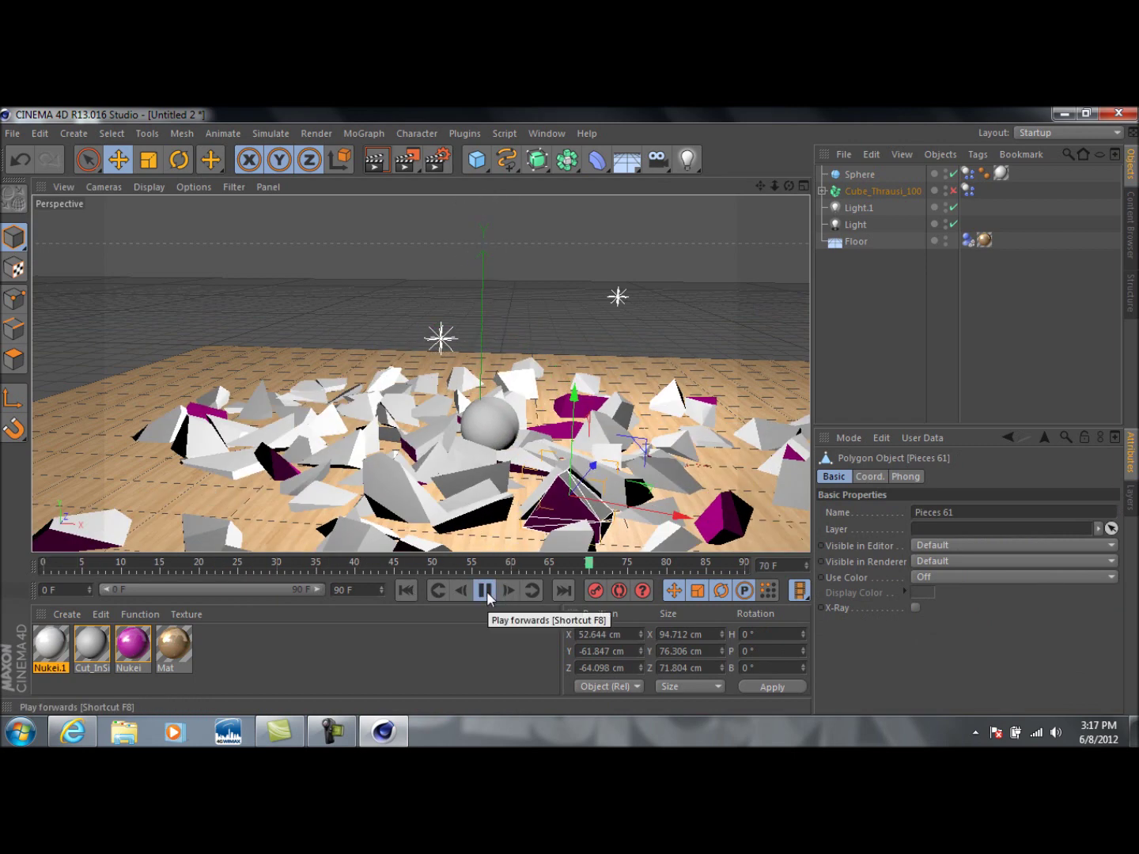
{"action": "left_click", "coordinate": [485, 590]}
{"action": "key", "text": "shift+f"}
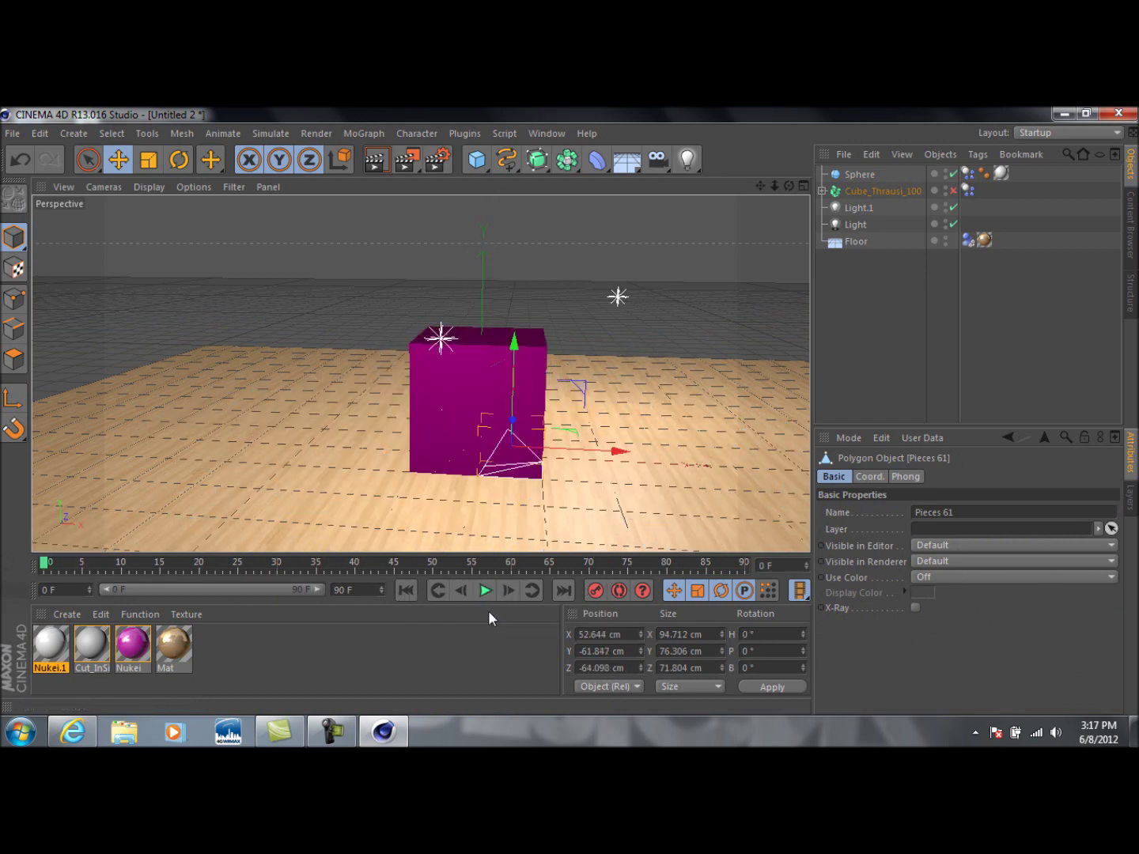
{"action": "left_click", "coordinate": [485, 591]}
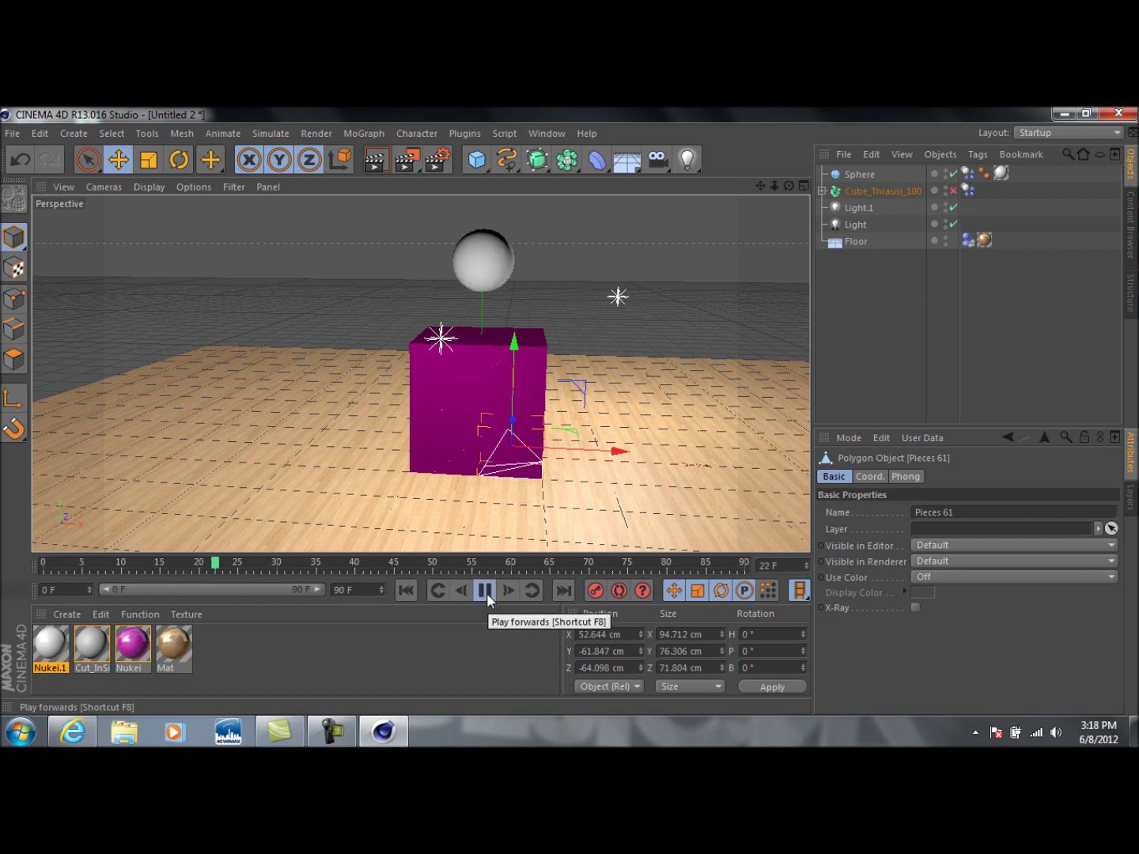
{"action": "left_click", "coordinate": [485, 590]}
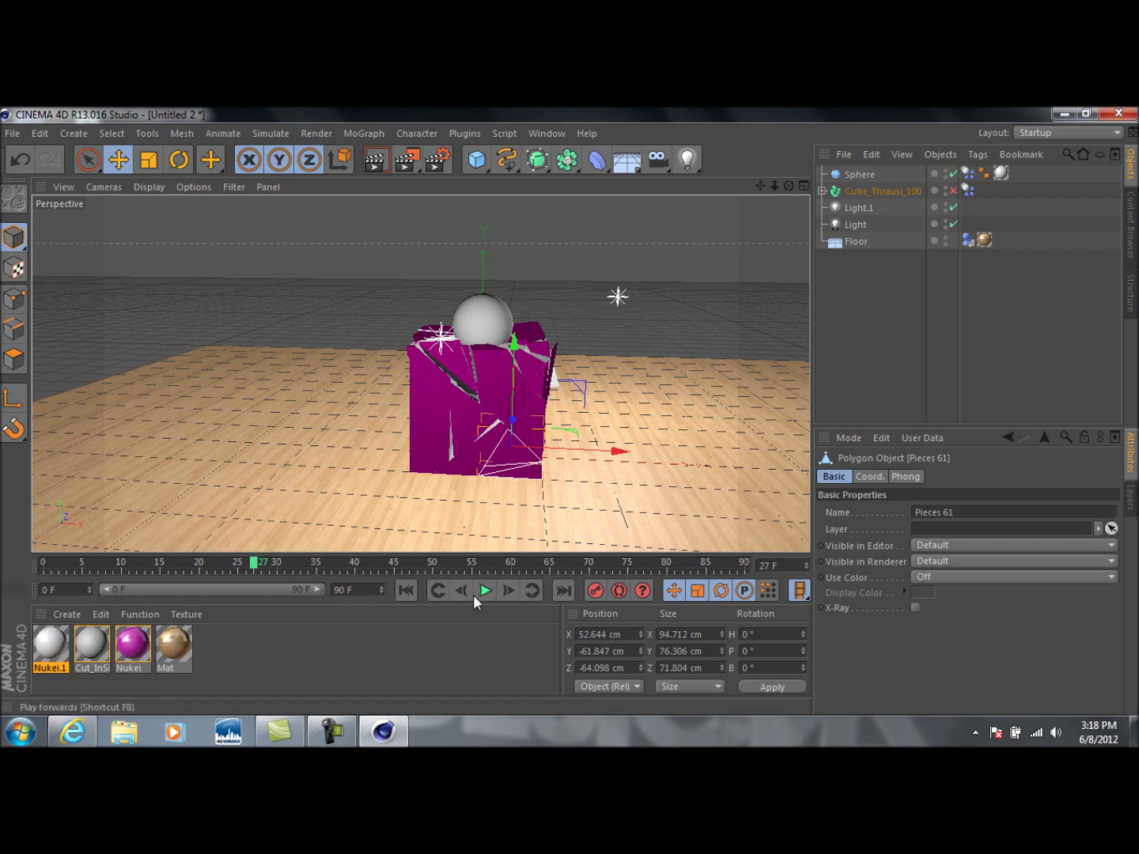
{"action": "left_click", "coordinate": [39, 136]}
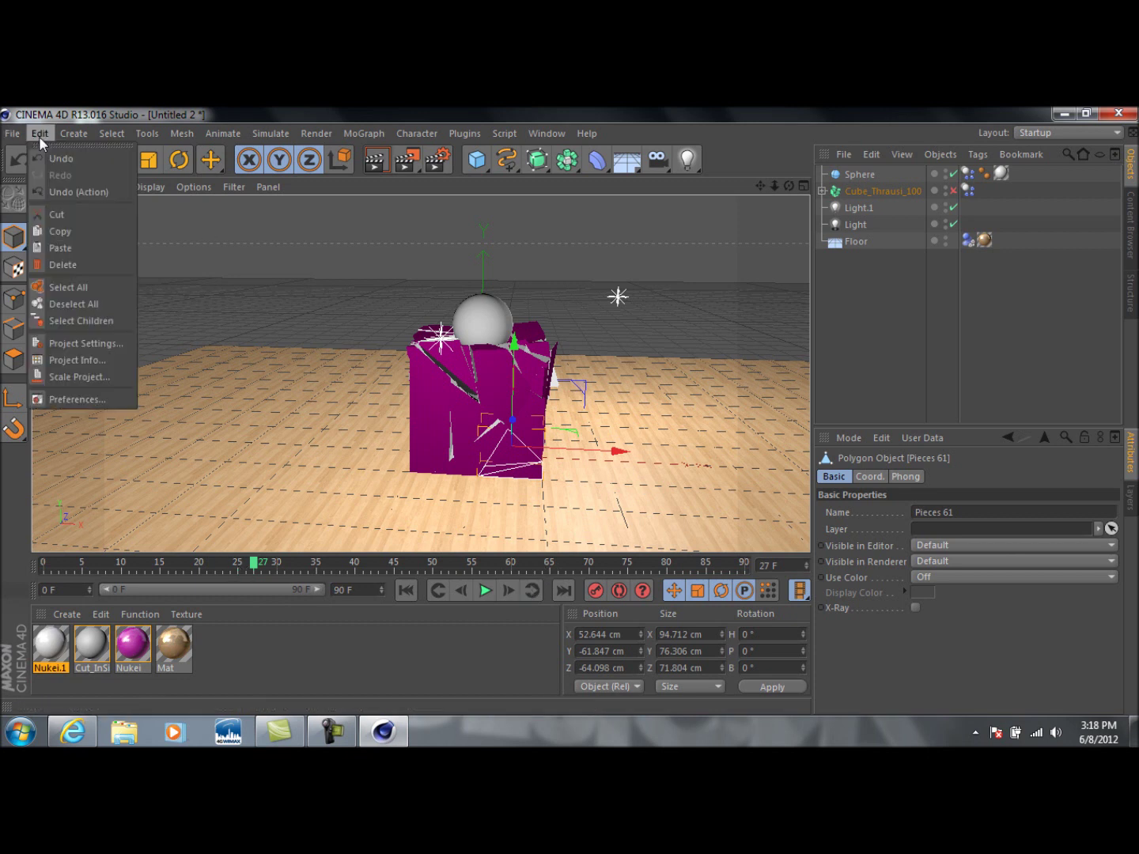
Open Project Settings on its Dynamics tab showing Time Scale 100%, Gravity 1000 cm, Density 1
{"action": "left_click", "coordinate": [88, 344]}
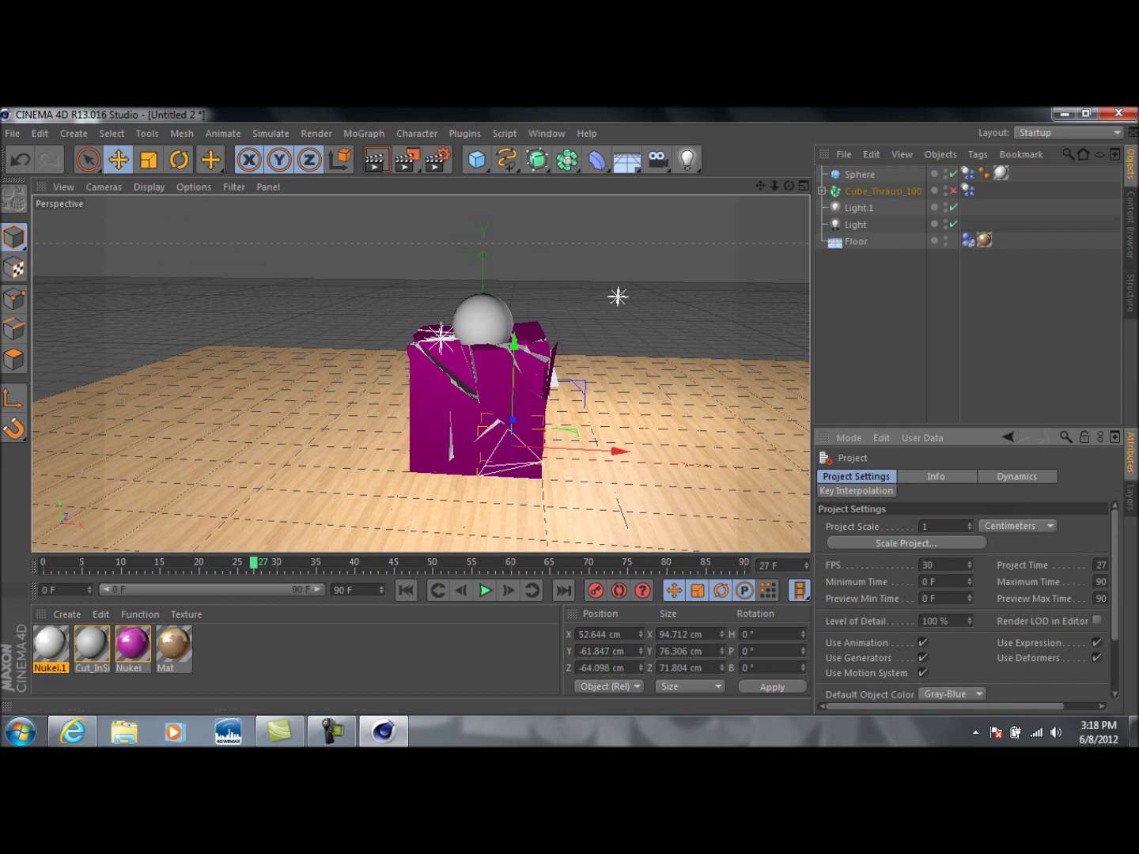
{"action": "left_click", "coordinate": [1015, 477]}
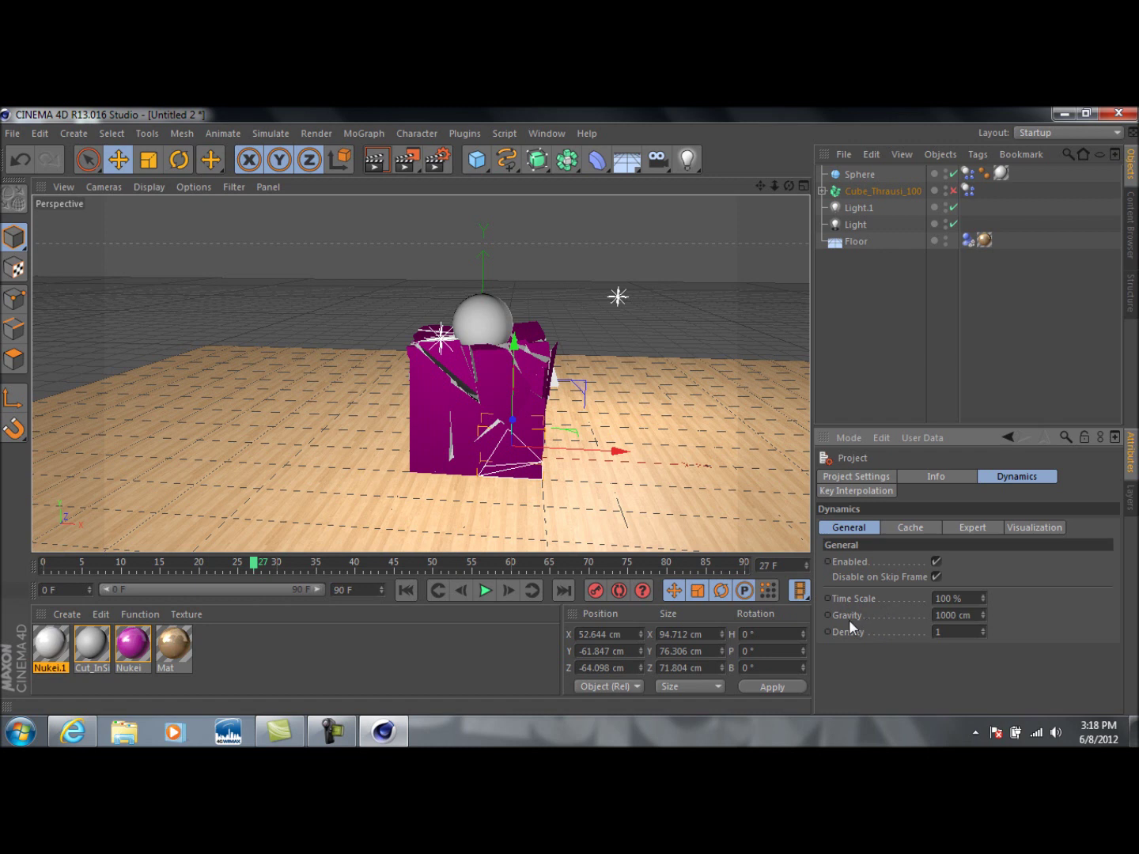
Keyframe the 100% Time Scale at frame 27 and step forward to frame 30
{"action": "left_click", "coordinate": [827, 598], "text": "ctrl"}
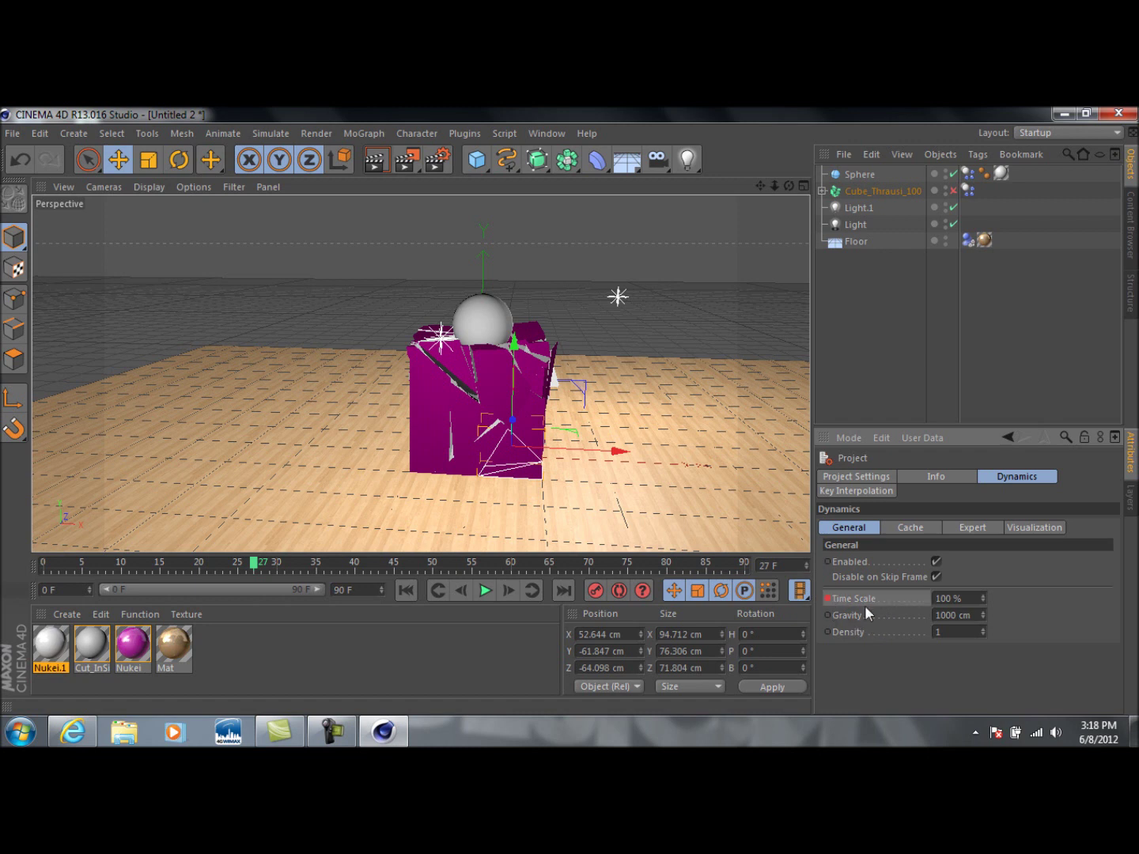
{"action": "left_click", "coordinate": [508, 595]}
{"action": "left_click", "coordinate": [507, 595]}
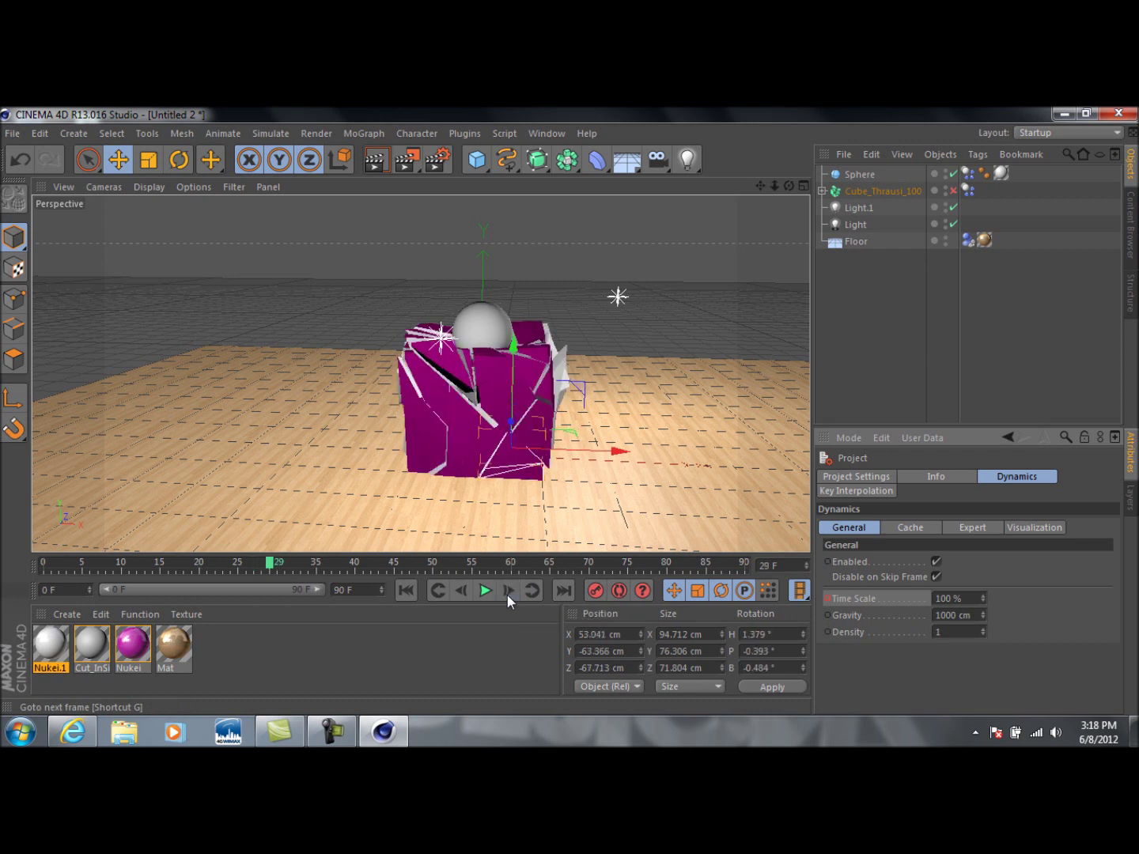
{"action": "left_click", "coordinate": [507, 594]}
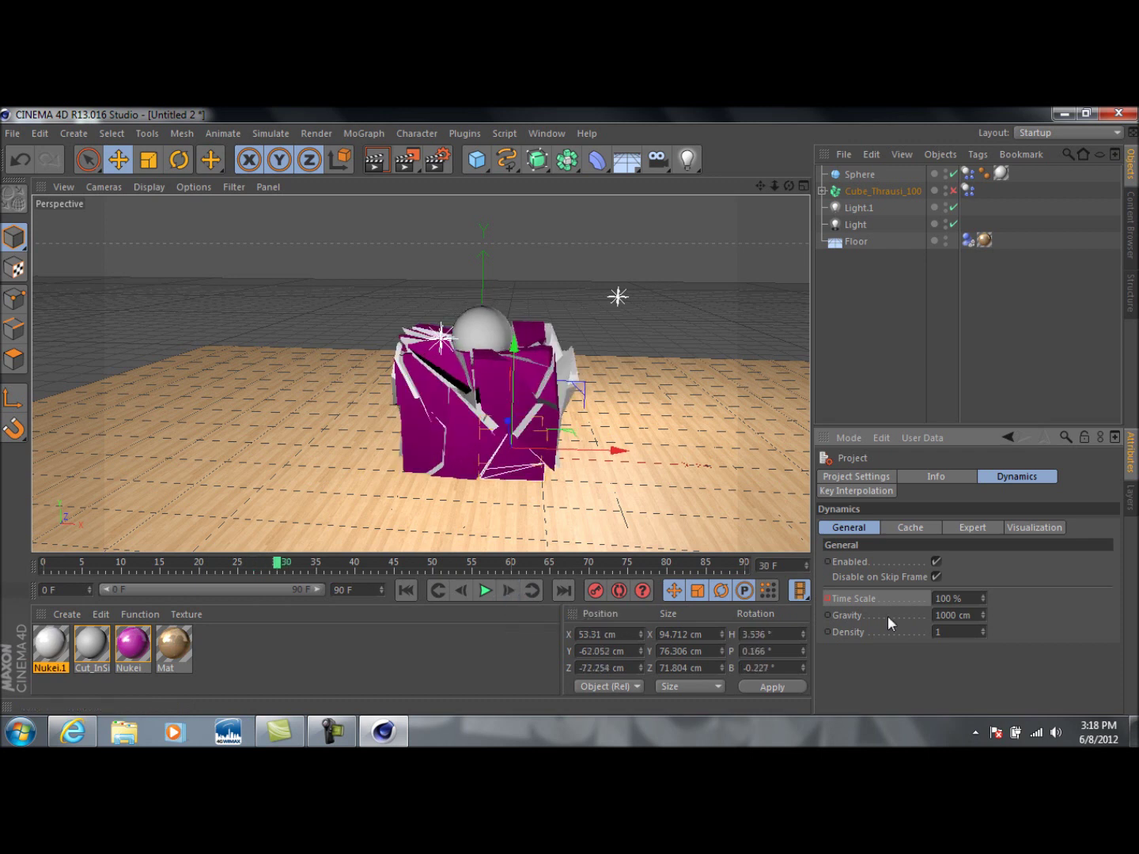
Set Time Scale to 25% and keyframe it, then replay from frame 26
{"action": "left_click", "coordinate": [954, 599]}
{"action": "type", "text": "25"}
{"action": "key", "text": "Return"}
{"action": "key", "text": "ctrl+z"}
{"action": "mouse_move", "coordinate": [279, 567]}
{"action": "left_mouse_down"}
{"action": "mouse_move", "coordinate": [245, 567]}
{"action": "mouse_move", "coordinate": [293, 561]}
{"action": "mouse_move", "coordinate": [336, 580]}
{"action": "mouse_move", "coordinate": [29, 572]}
{"action": "left_mouse_up"}
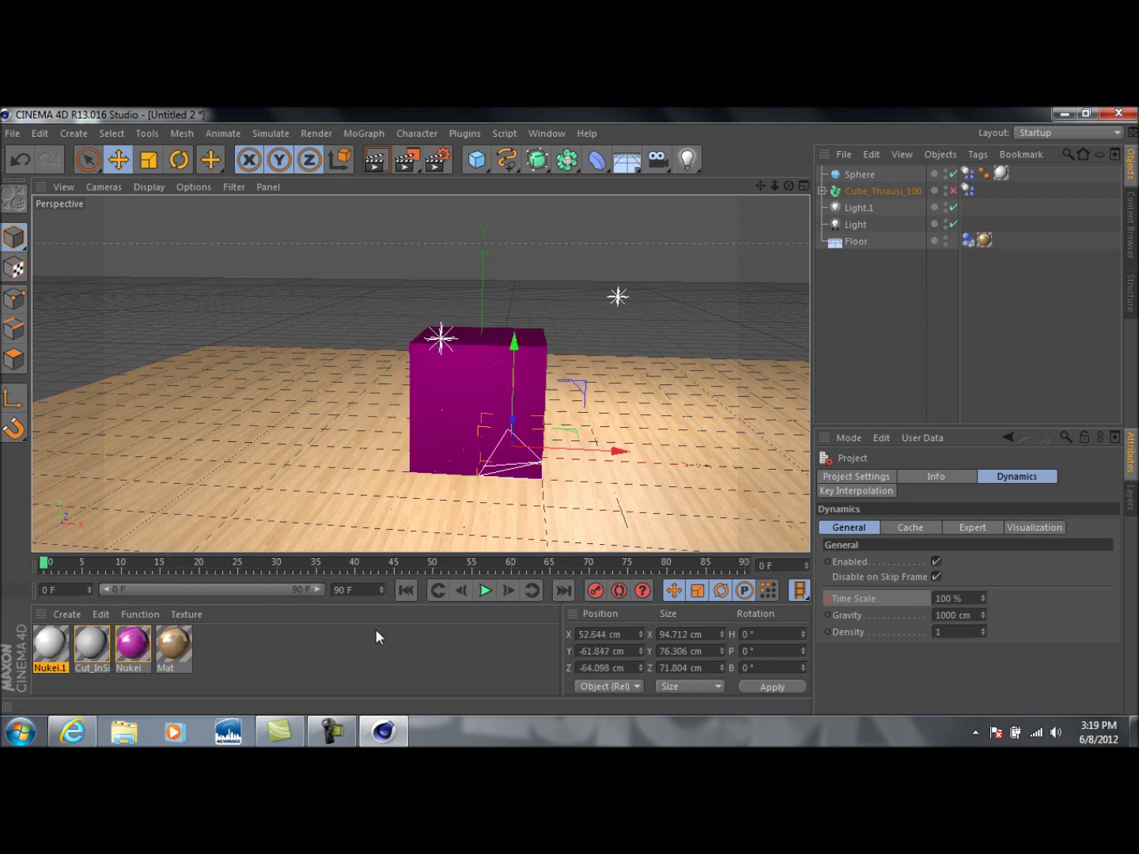
{"action": "left_click", "coordinate": [491, 589]}
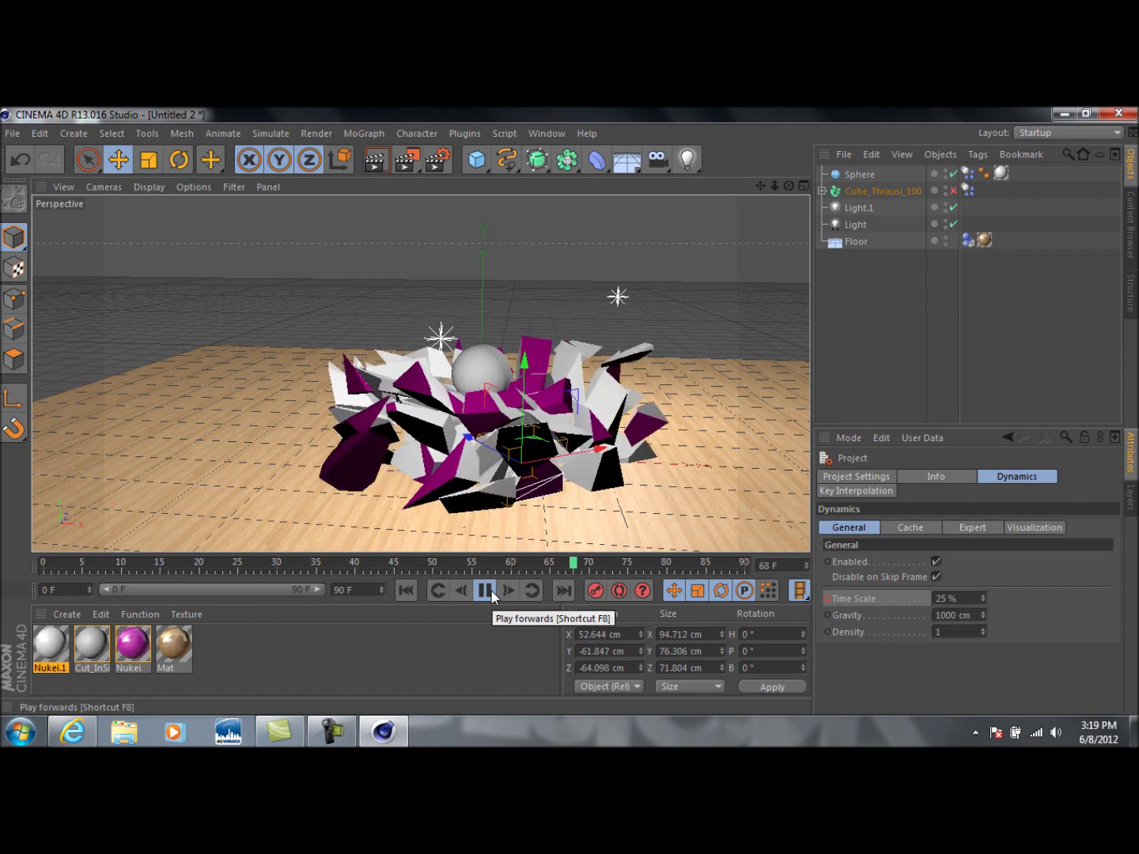
Replay the simulation from frame 0 and stop near frame 60 amid the slow-motion shards
{"action": "left_click", "coordinate": [490, 589]}
{"action": "left_click_drag", "start_coordinate": [654, 564], "coordinate": [42, 564]}
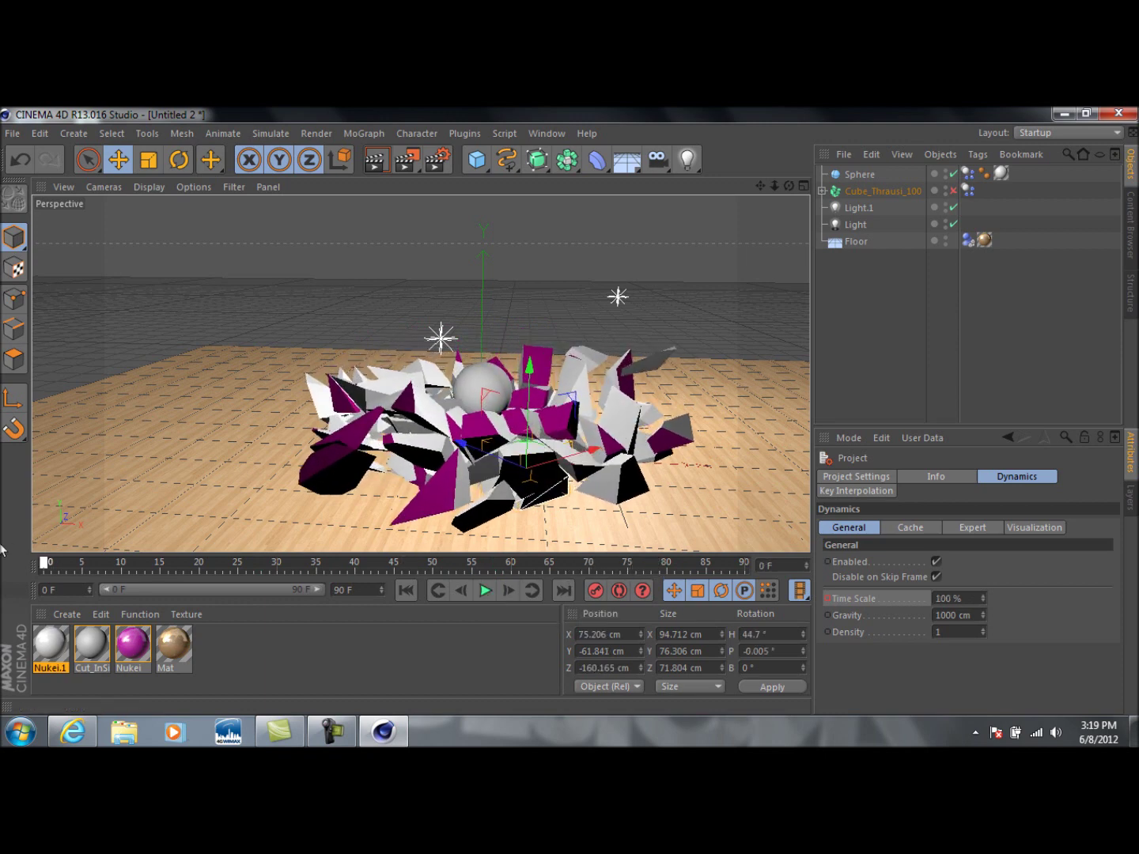
{"action": "left_click", "coordinate": [487, 592]}
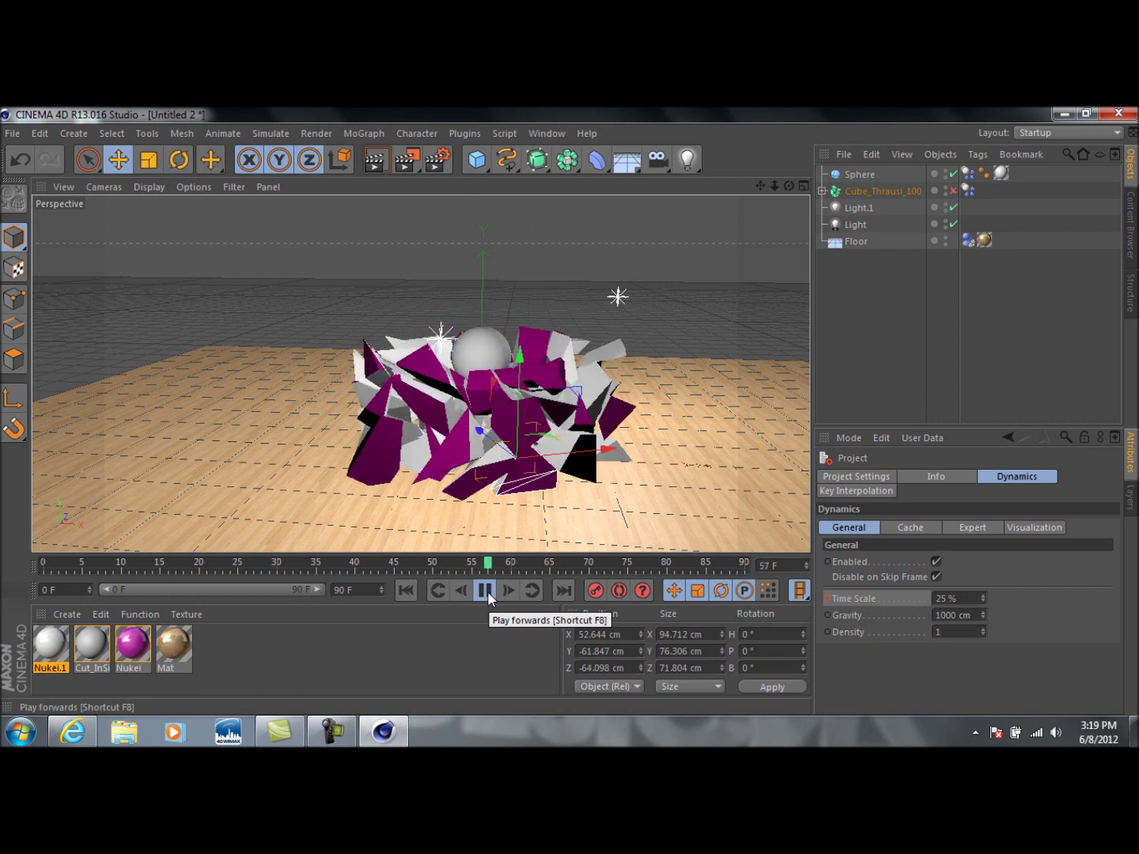
{"action": "left_click", "coordinate": [488, 591]}
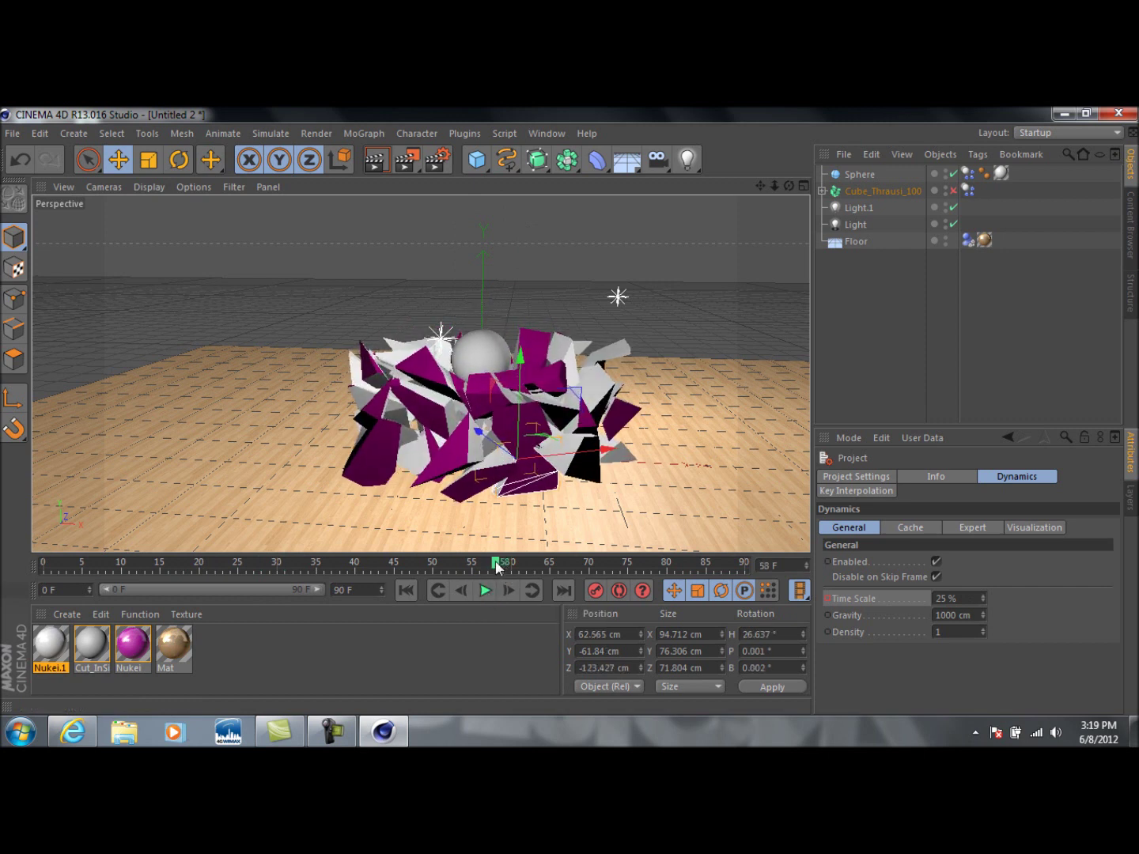
{"action": "left_click_drag", "start_coordinate": [497, 567], "coordinate": [511, 566]}
Set the end frame to 200 F and extend the preview range to 200
{"action": "left_click", "coordinate": [347, 590]}
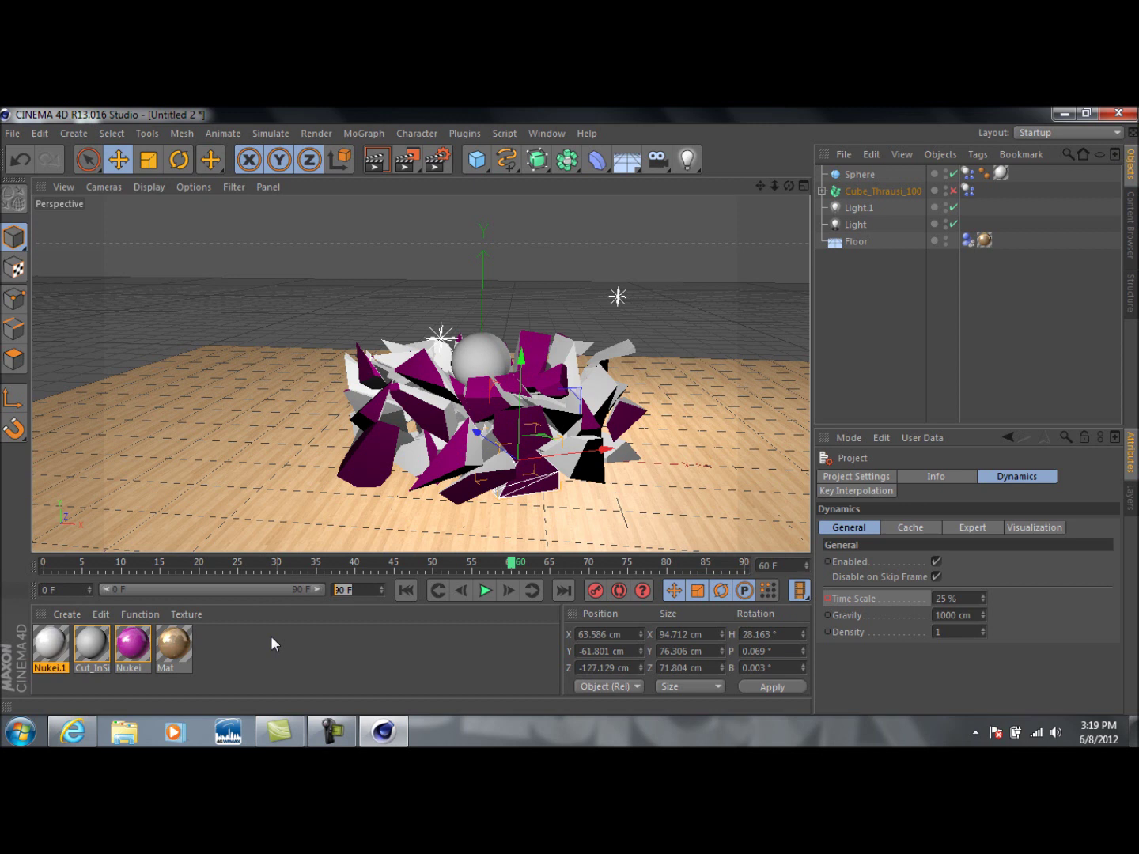
{"action": "type", "text": "200"}
{"action": "key", "text": "Return"}
{"action": "left_click_drag", "start_coordinate": [207, 590], "coordinate": [355, 598]}
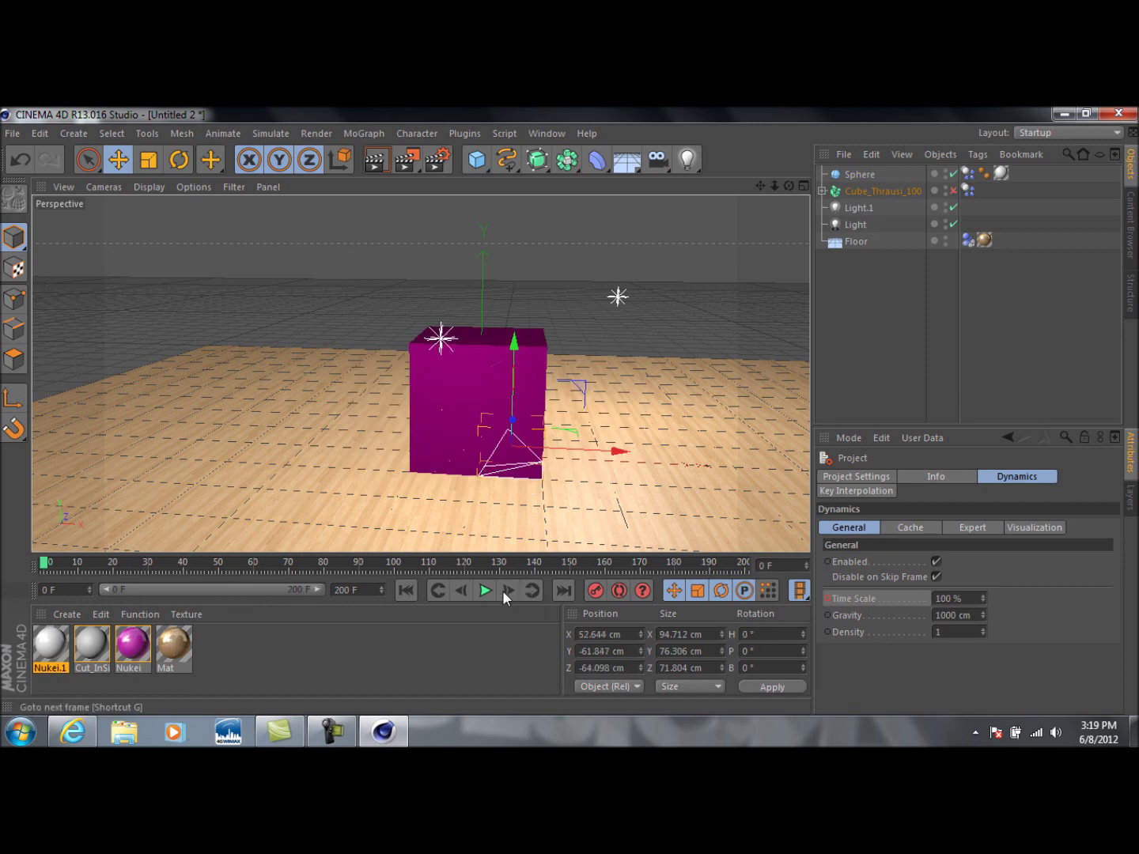
{"action": "left_click", "coordinate": [485, 590]}
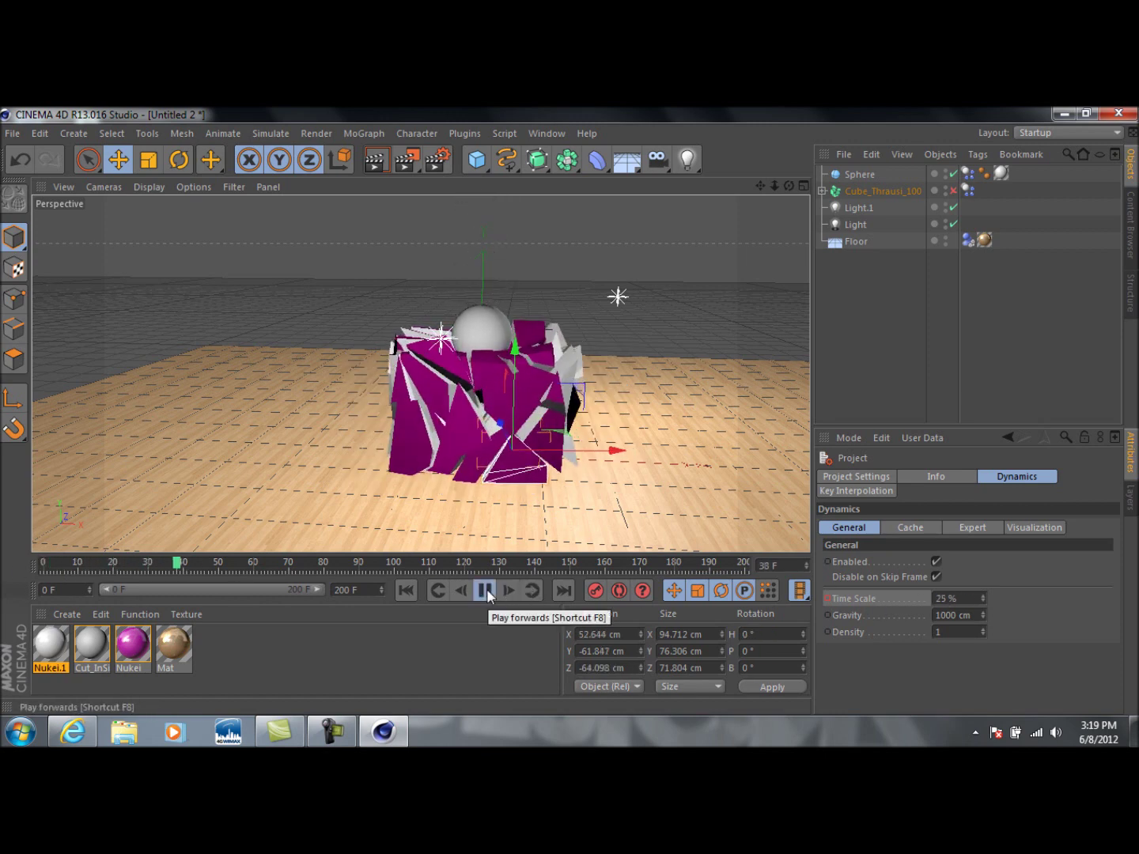
Replay the simulation, stop at frame 51, and step forward to frame 54
{"action": "left_click", "coordinate": [487, 590]}
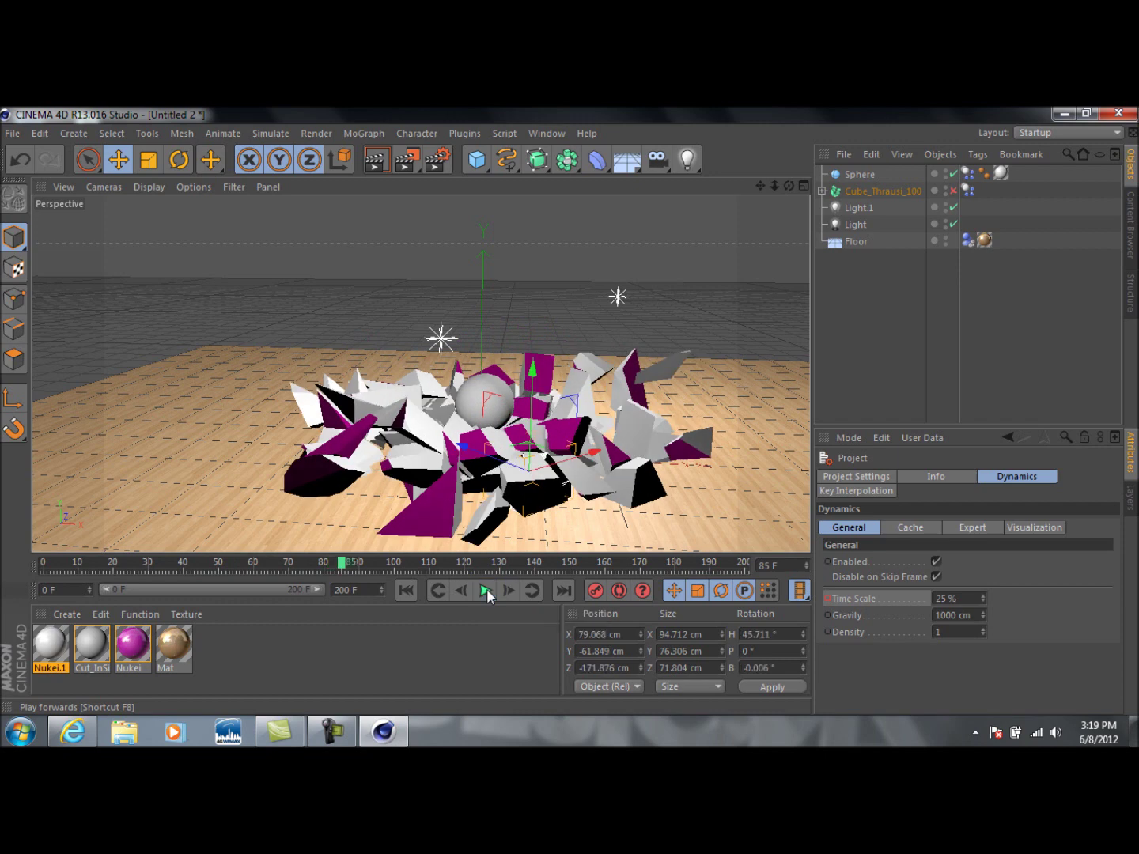
{"action": "left_click_drag", "start_coordinate": [346, 566], "coordinate": [44, 563]}
{"action": "left_click", "coordinate": [485, 590]}
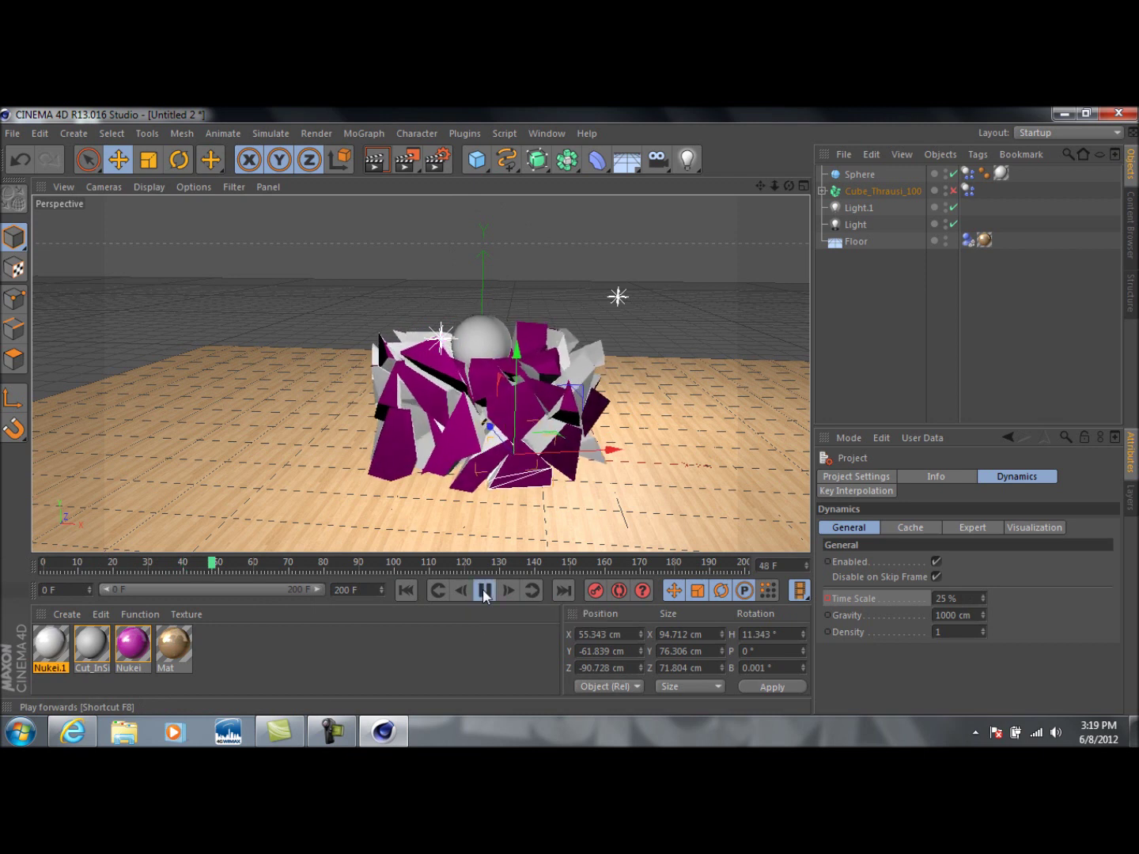
{"action": "left_click", "coordinate": [484, 589]}
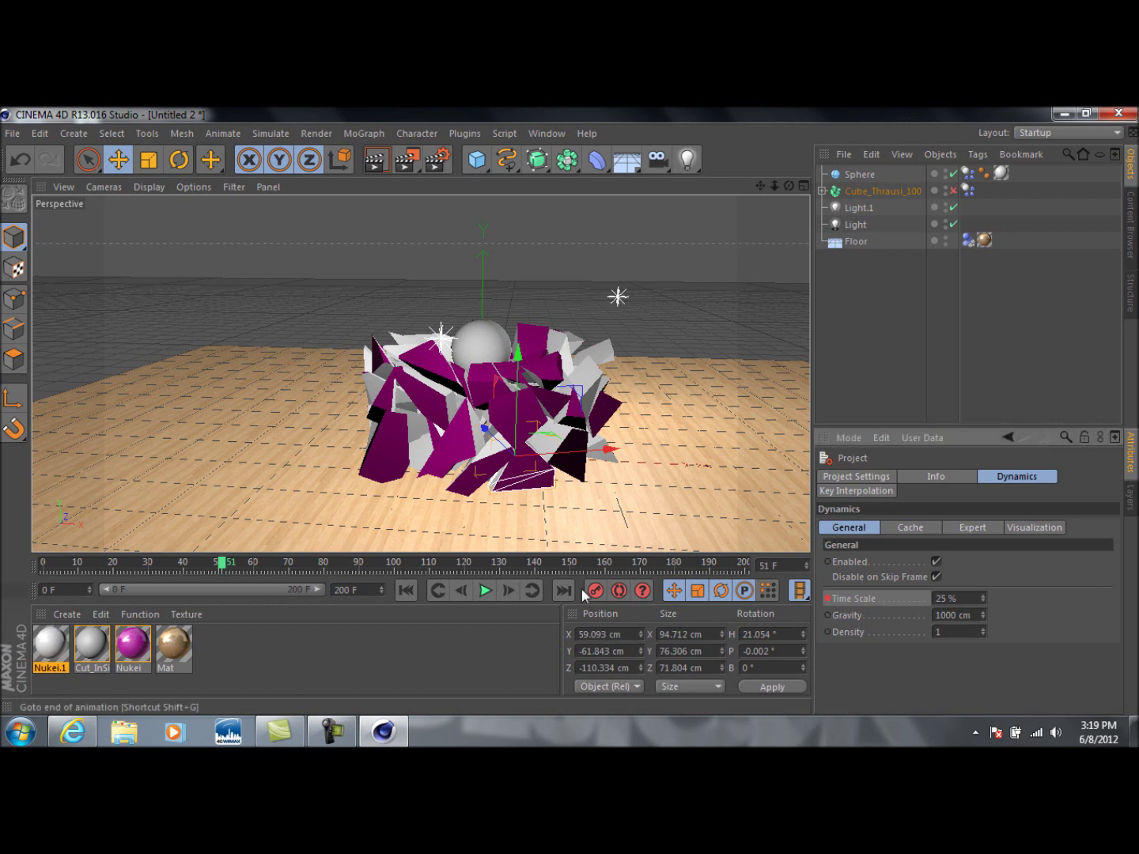
{"action": "left_click", "coordinate": [509, 593]}
{"action": "left_click", "coordinate": [509, 592]}
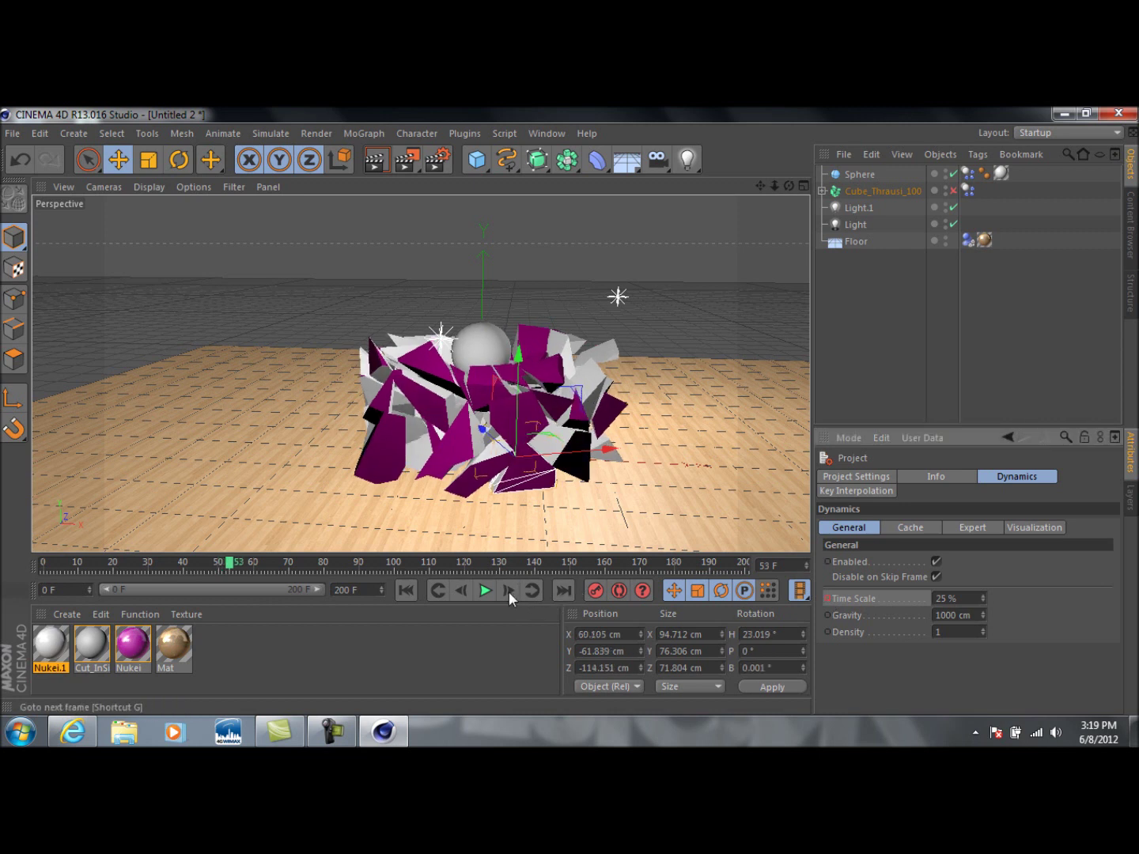
{"action": "left_click", "coordinate": [509, 592]}
Set the dynamics Time Scale back to 100% at frame 54
{"action": "left_click", "coordinate": [955, 600]}
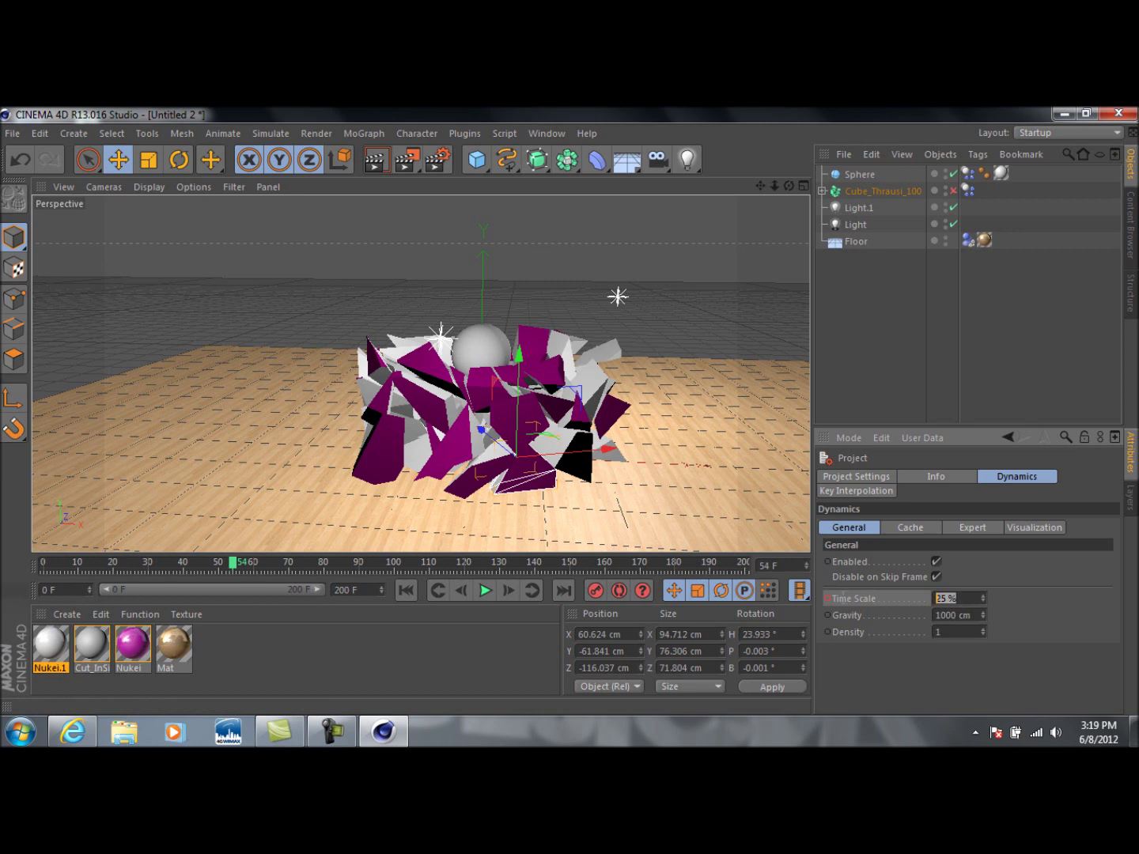
{"action": "type", "text": "100"}
{"action": "key", "text": "Return"}
Play on from frame 54 to about frame 96, then rewind to frame 0
{"action": "left_click", "coordinate": [481, 591]}
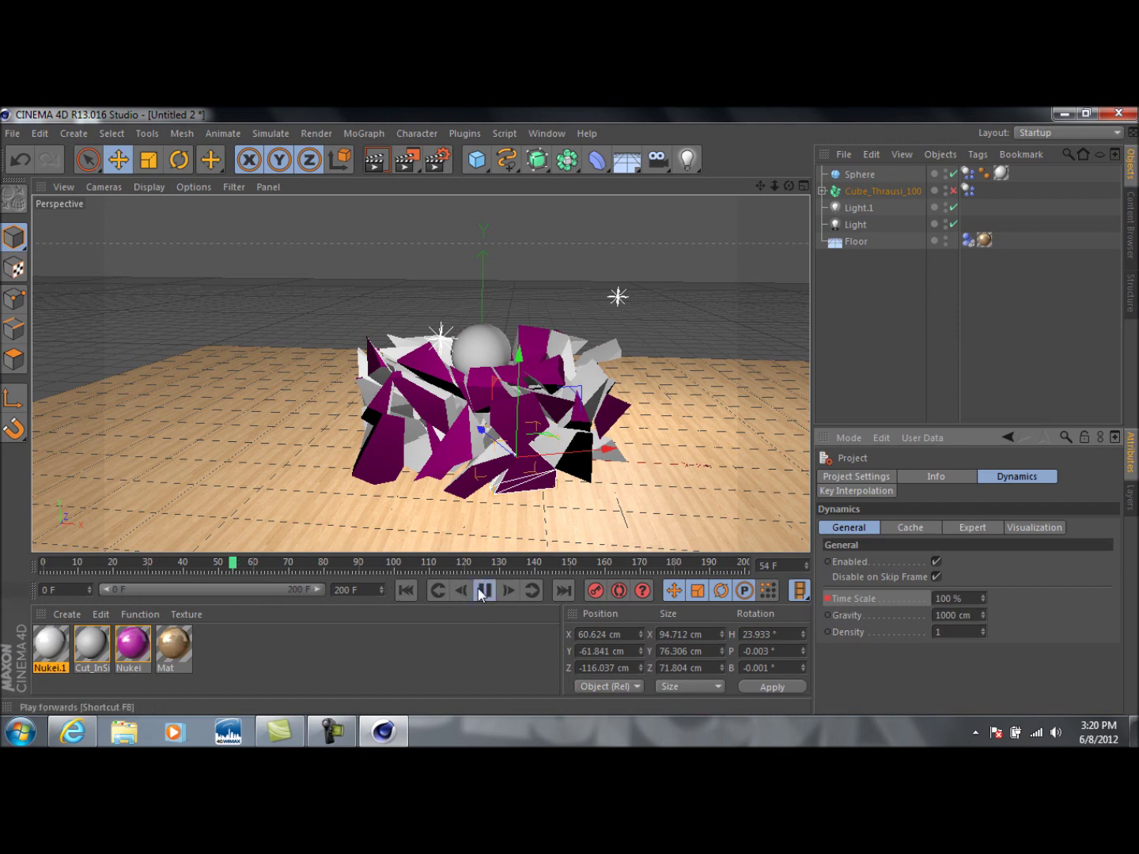
{"action": "left_click", "coordinate": [480, 592]}
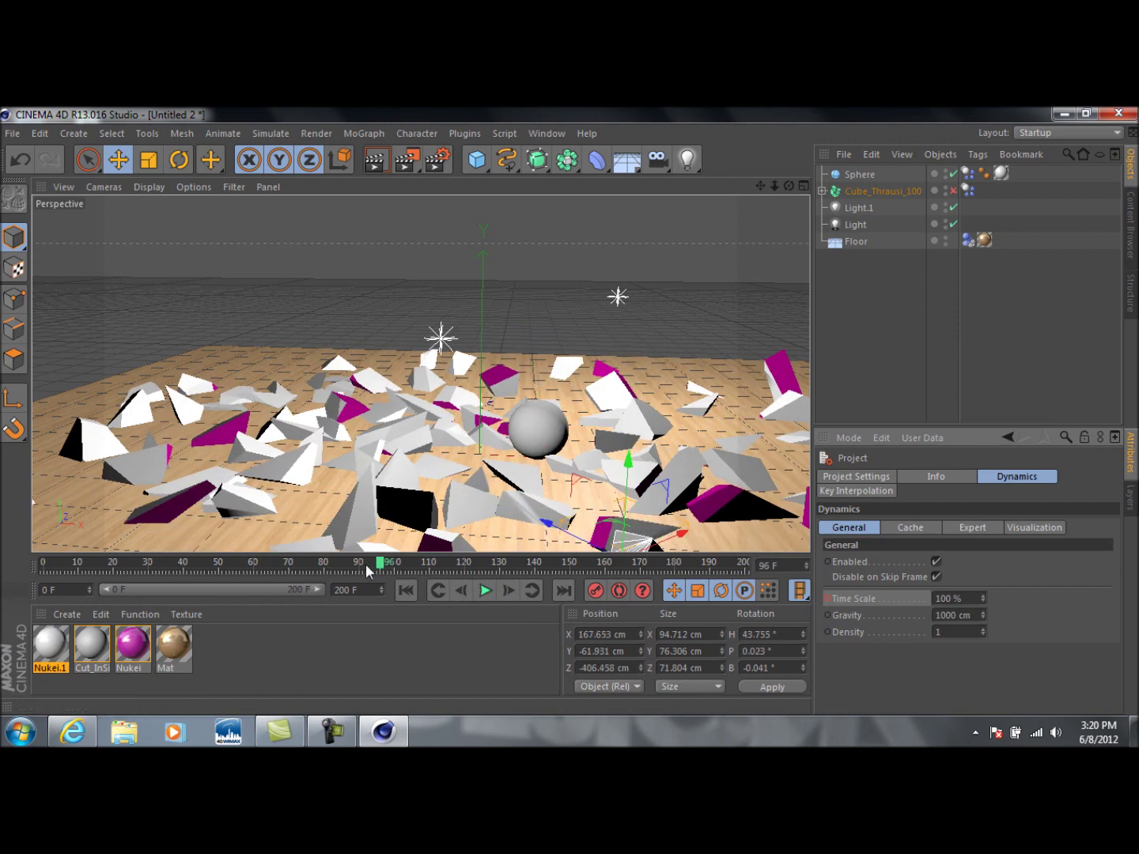
{"action": "left_click_drag", "start_coordinate": [381, 565], "coordinate": [44, 565]}
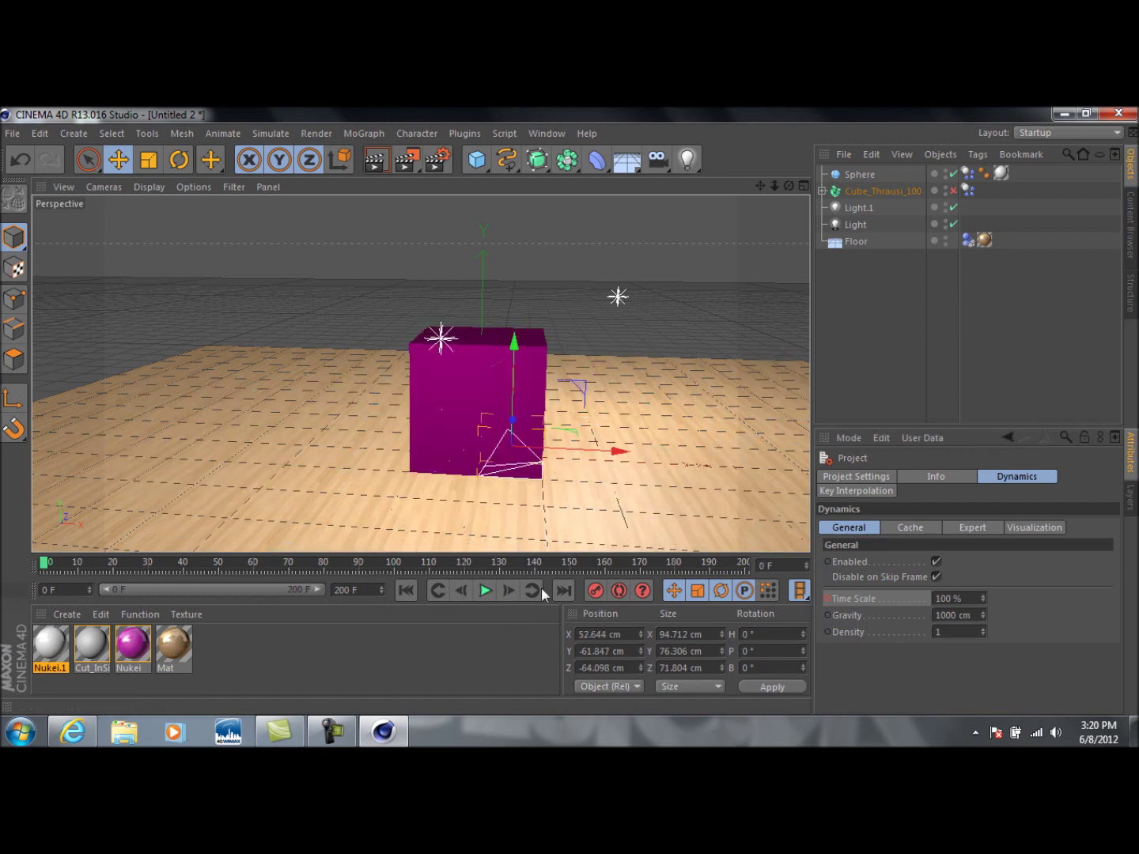
Replay the shatter from frame 0, review frames 98–120 again, and rewind to frame 0
{"action": "left_click", "coordinate": [481, 592]}
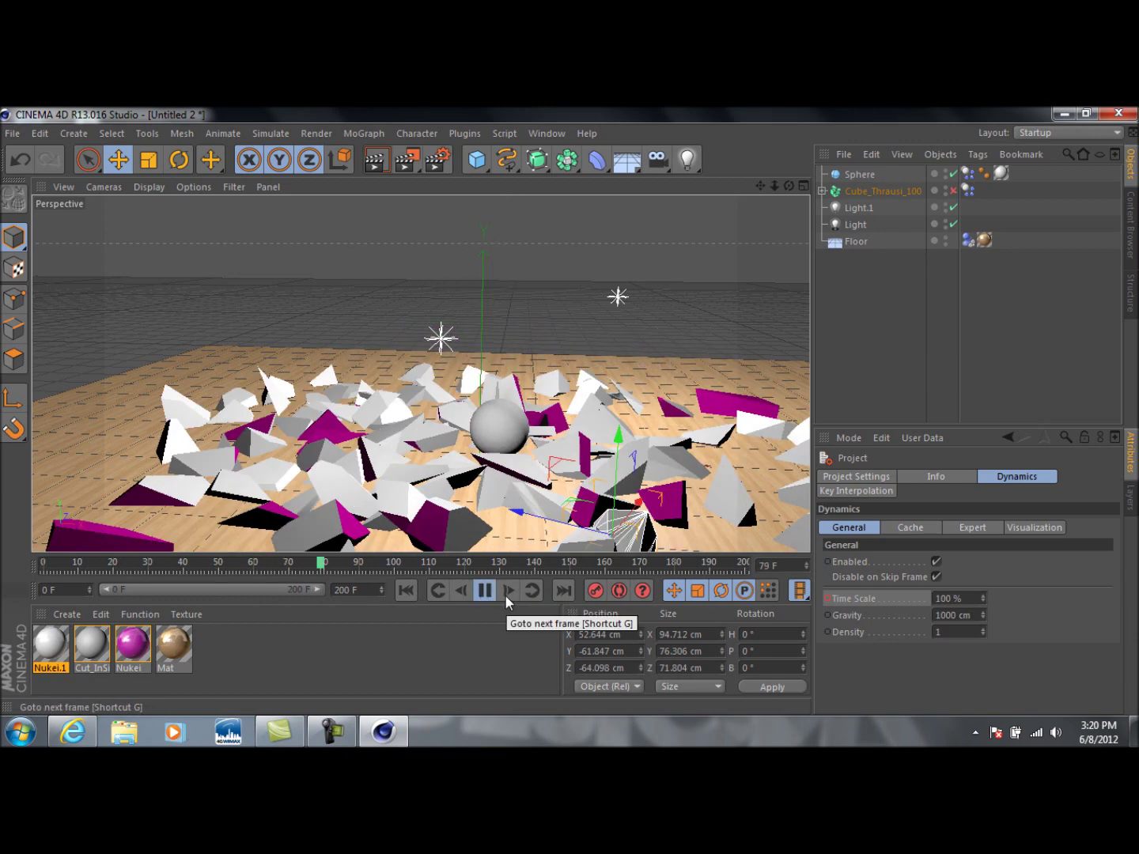
{"action": "left_click", "coordinate": [490, 593]}
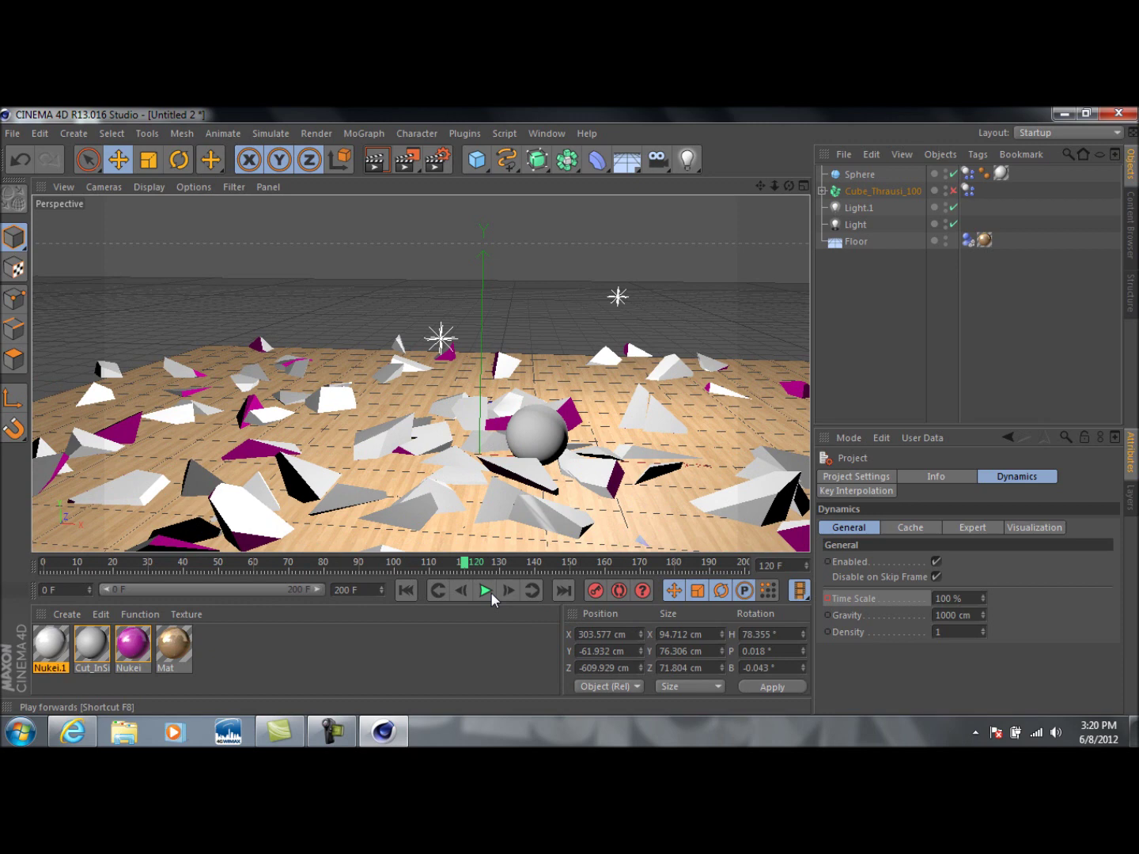
{"action": "left_click", "coordinate": [389, 564]}
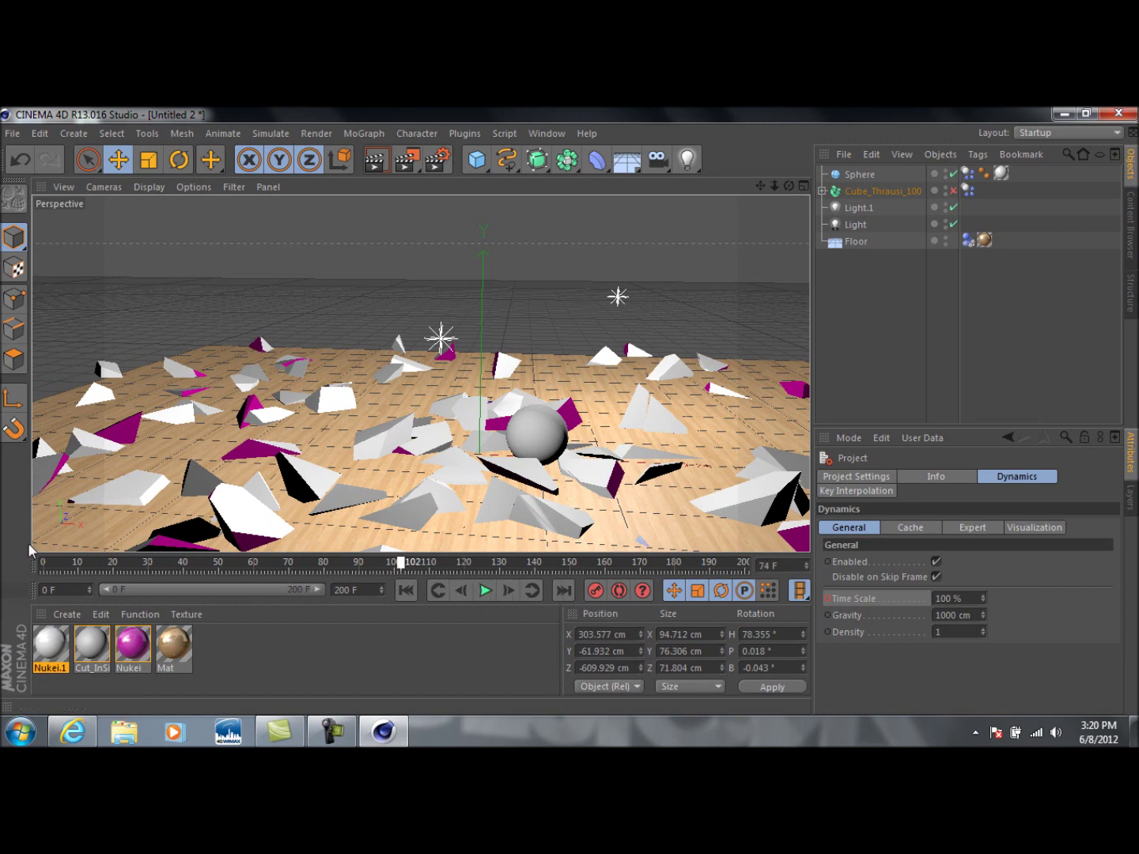
{"action": "left_click", "coordinate": [484, 591]}
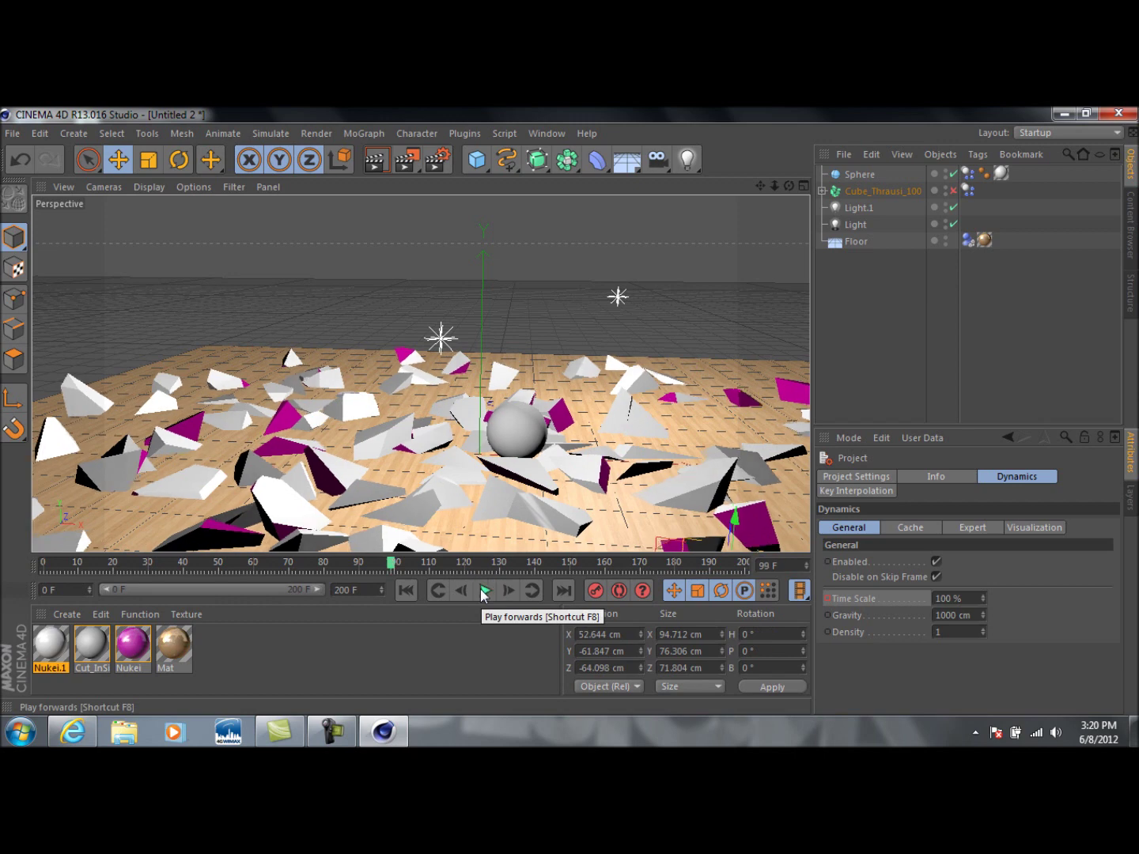
{"action": "left_click", "coordinate": [483, 591]}
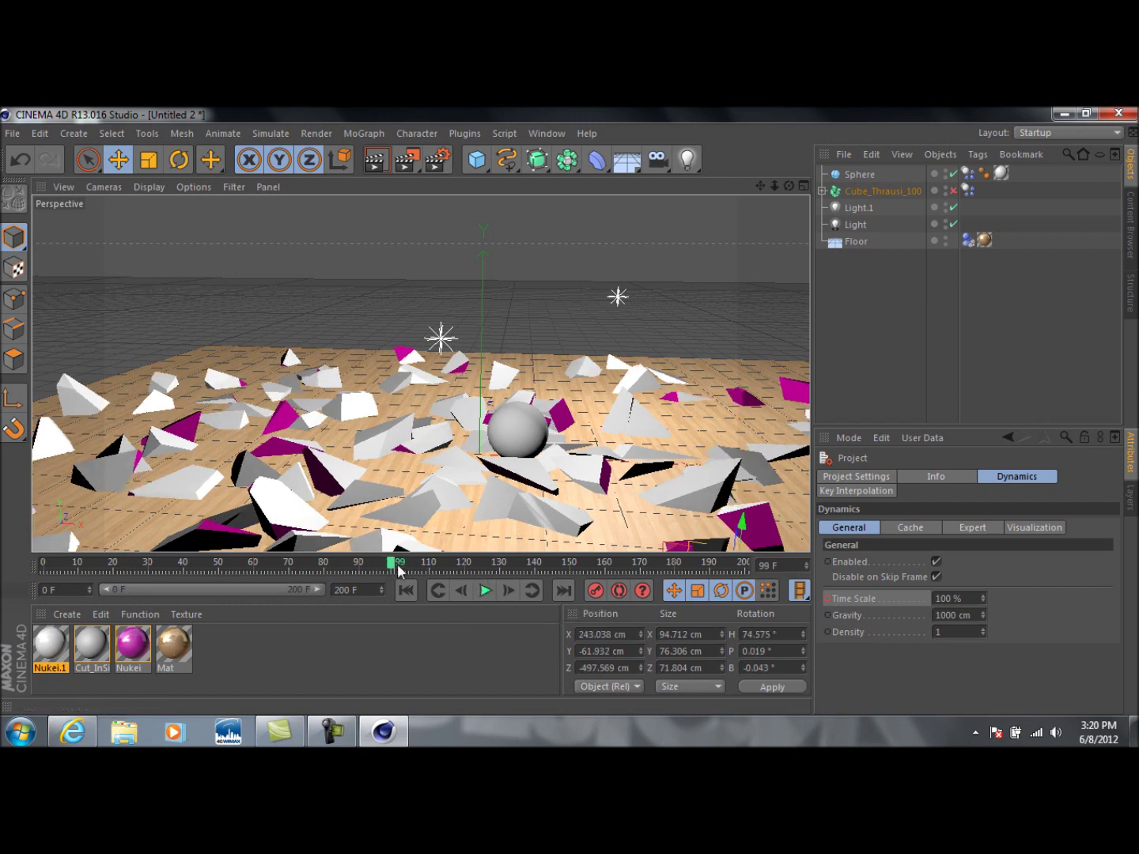
{"action": "left_click_drag", "start_coordinate": [390, 564], "coordinate": [40, 564]}
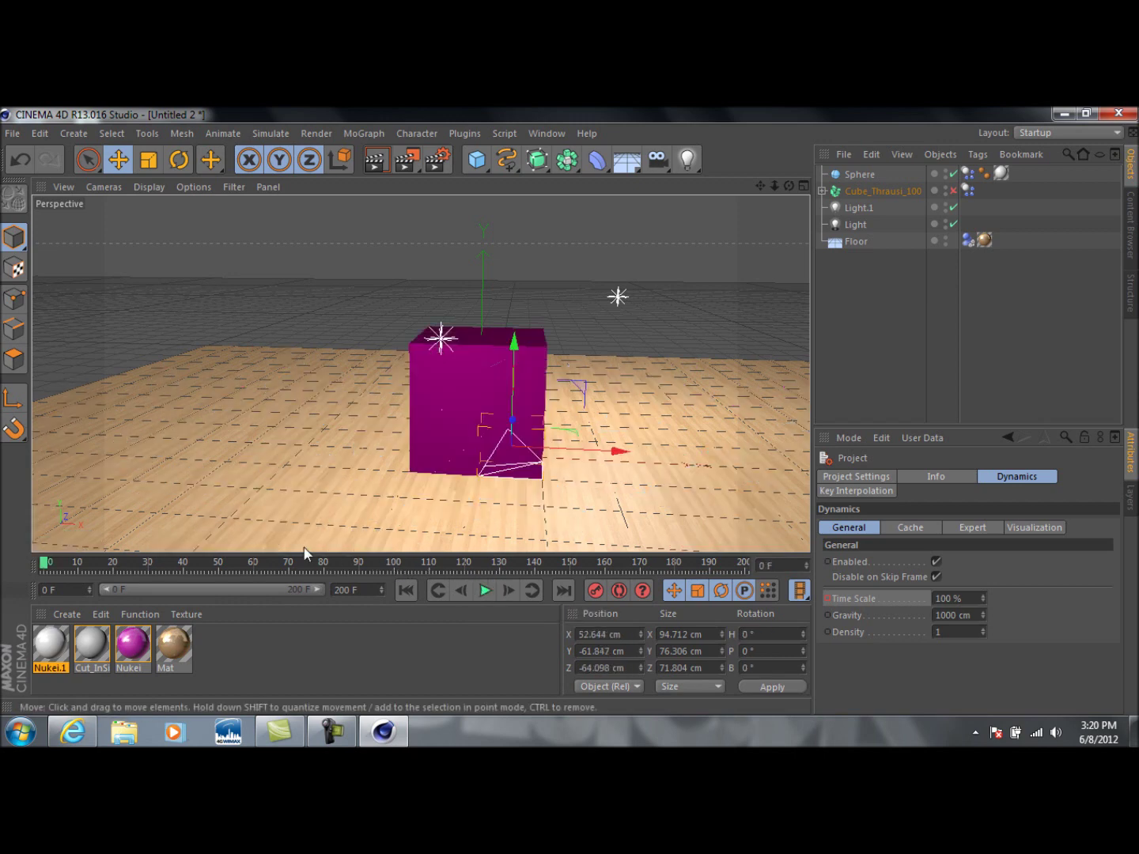